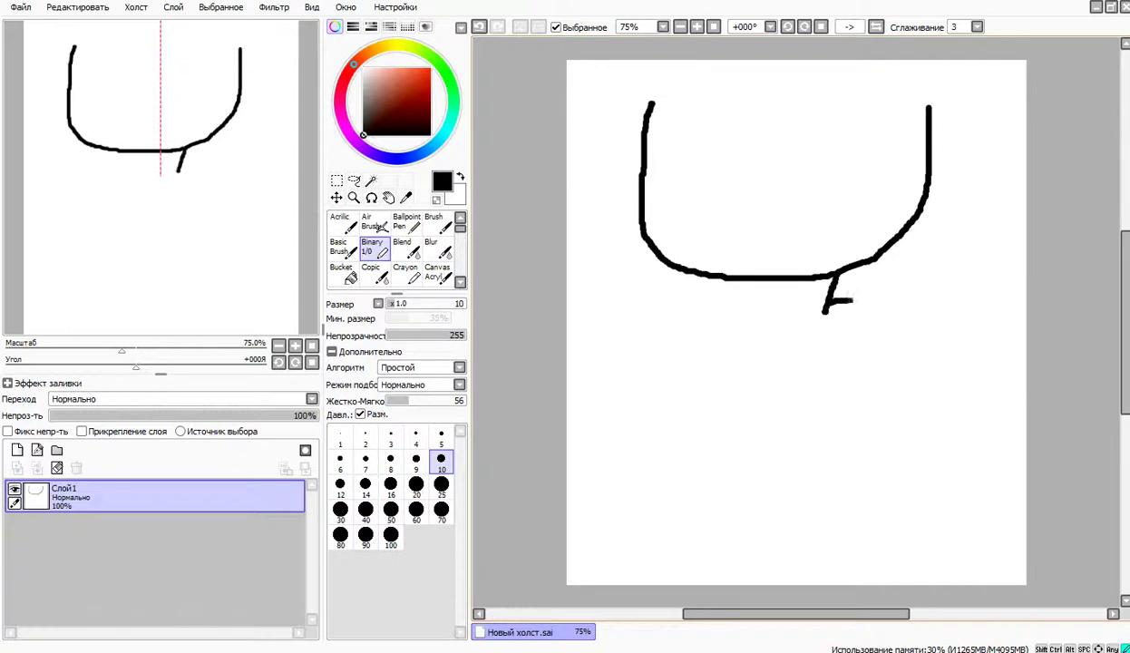
Draw the character's neck, shoulders and both outstretched arms with spread-finger hands below the head in black with the size 10 Binary brush.
mouse_move(877, 332)
mouse_down()
mouse_move(883, 391)
mouse_move(906, 432)
mouse_up()
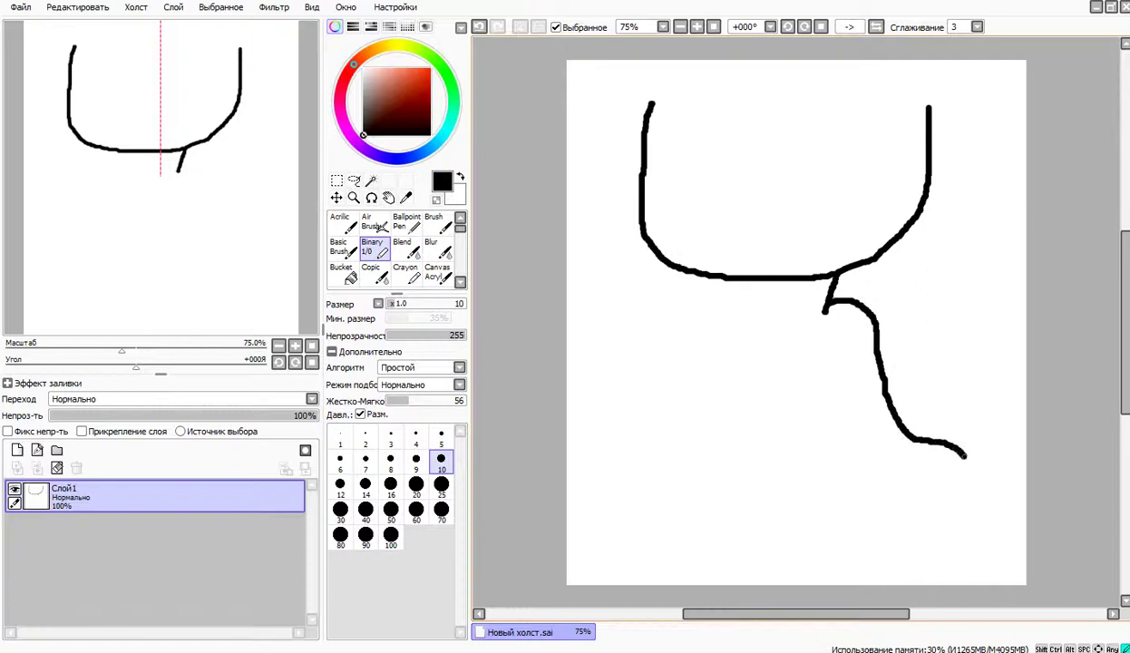
mouse_move(964, 458)
mouse_down()
mouse_move(870, 473)
mouse_move(866, 394)
mouse_move(826, 334)
mouse_up()
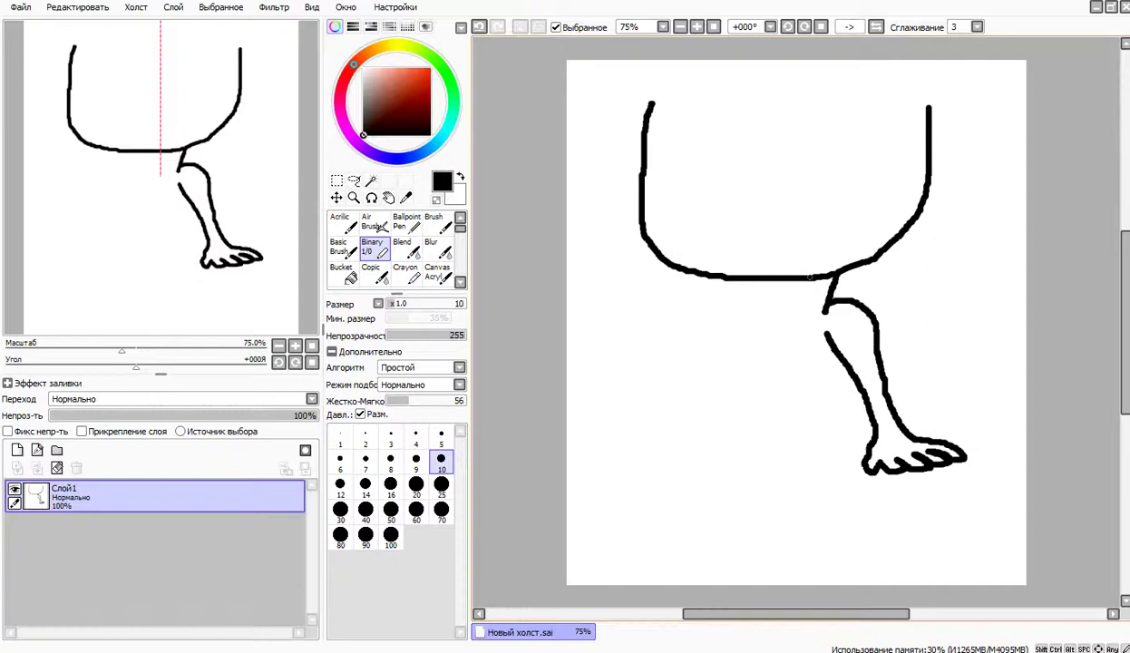
mouse_move(810, 278)
mouse_down()
mouse_move(785, 328)
mouse_move(792, 346)
mouse_move(819, 351)
mouse_up()
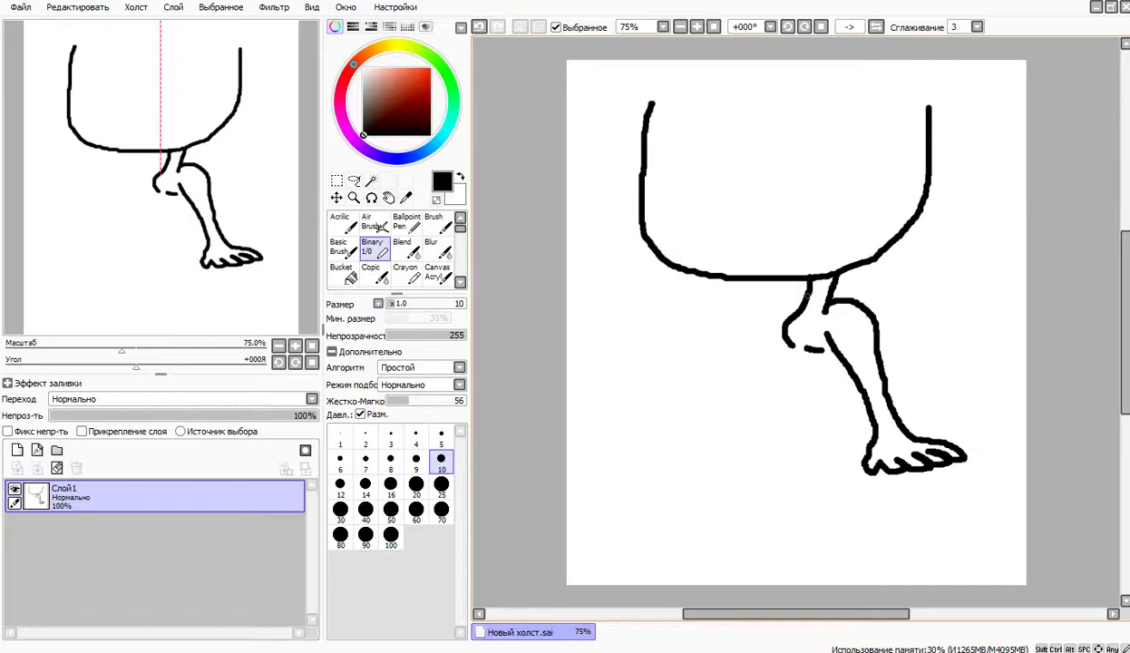
mouse_move(789, 282)
mouse_down()
mouse_move(764, 300)
mouse_move(746, 415)
mouse_move(687, 445)
mouse_move(660, 470)
mouse_move(685, 464)
mouse_move(663, 479)
mouse_move(711, 492)
mouse_move(767, 361)
mouse_move(789, 345)
mouse_up()
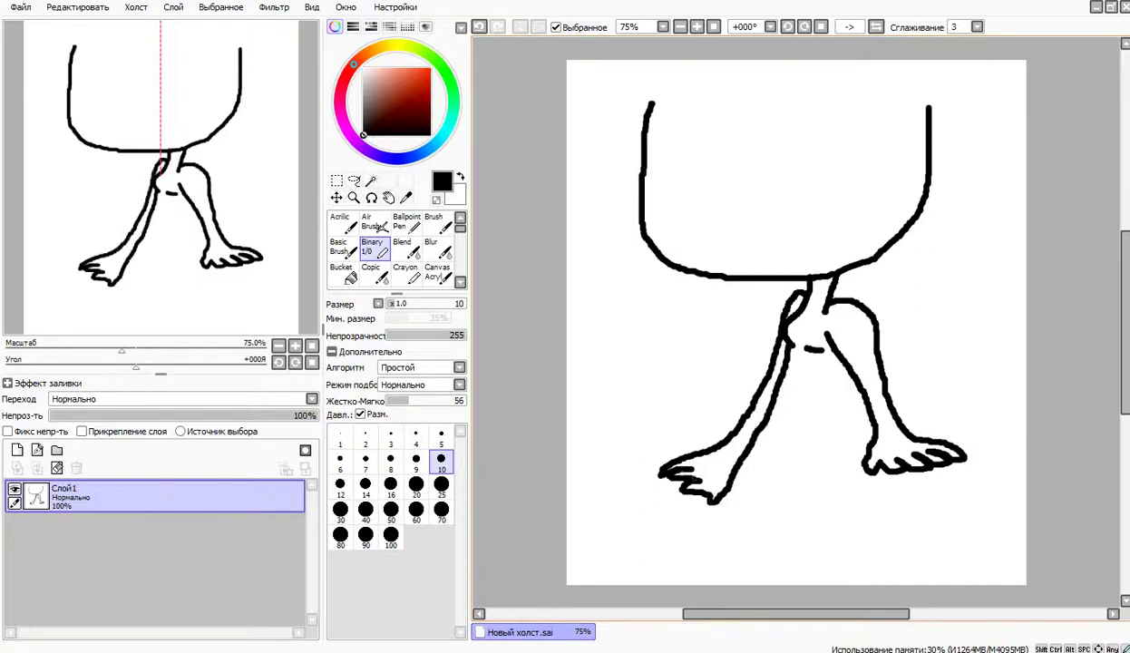
mouse_move(678, 466)
mouse_down()
mouse_move(715, 491)
mouse_move(701, 469)
mouse_up()
Draw the torso sides and both legs down to the canvas edge, and outline a pair of shorts at the hips.
drag(790, 338, 766, 585)
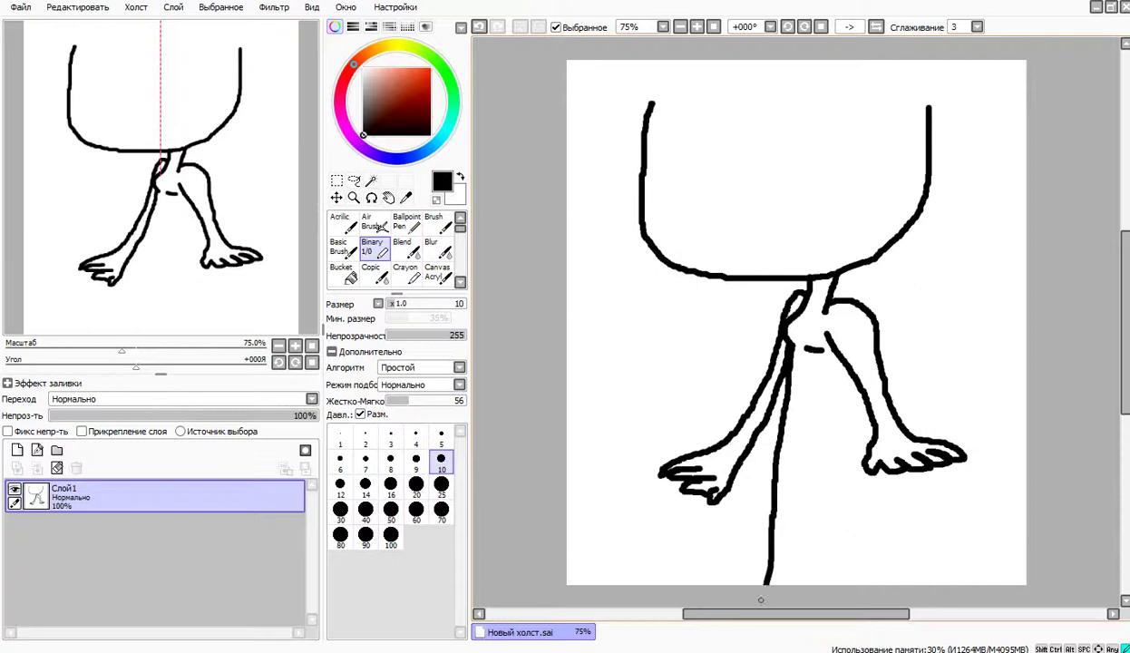
drag(803, 456, 791, 585)
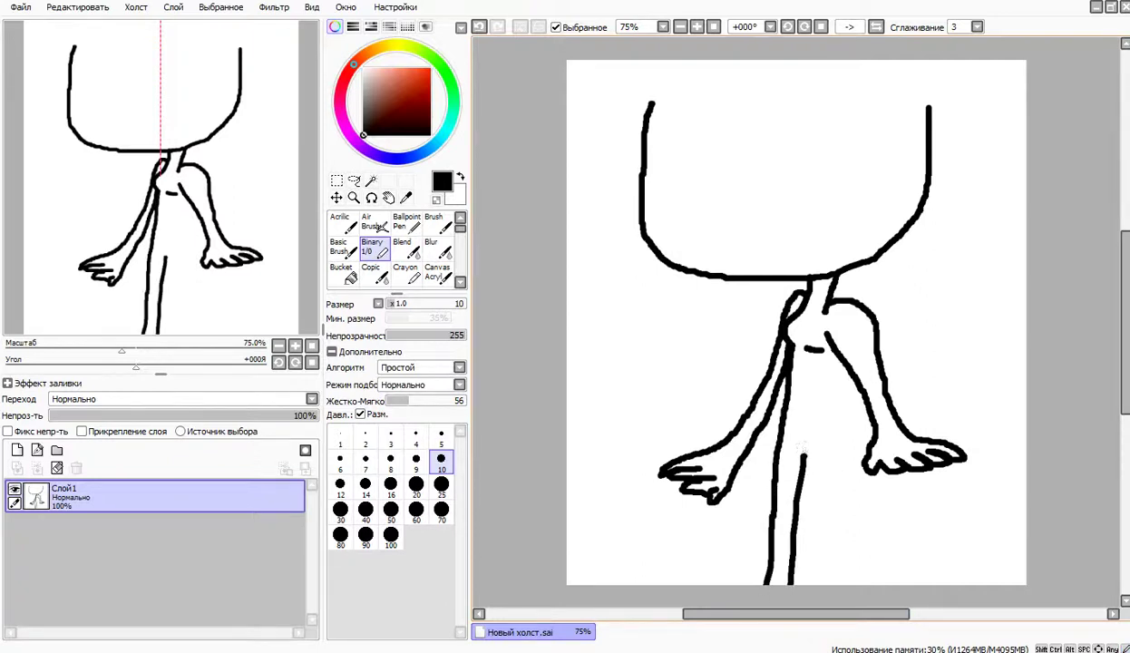
drag(815, 446, 805, 456)
drag(800, 445, 835, 585)
drag(822, 349, 853, 586)
drag(773, 425, 832, 436)
drag(776, 464, 833, 462)
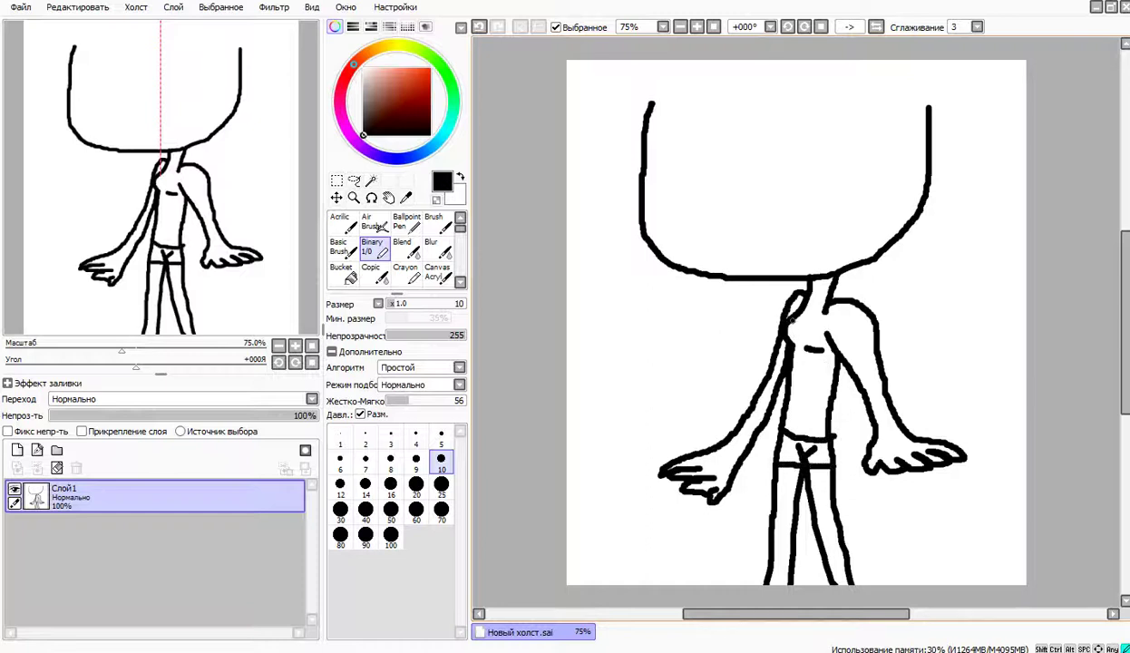
Outline the crop top, navel, stocking tops, glove cuffs and fingerless glove edges, and add a collarbone stroke.
mouse_move(769, 310)
mouse_down()
mouse_move(809, 330)
mouse_move(784, 357)
mouse_move(773, 349)
mouse_up()
drag(805, 413, 805, 423)
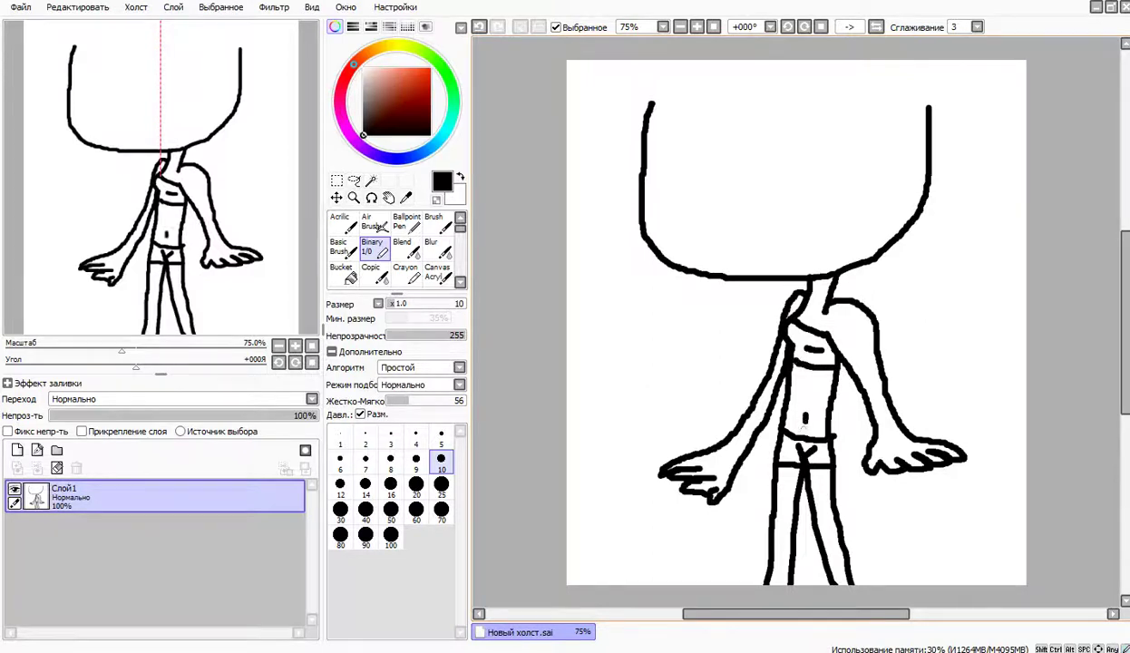
drag(771, 514, 814, 506)
mouse_move(867, 411)
mouse_down()
mouse_move(888, 406)
mouse_move(880, 449)
mouse_move(899, 428)
mouse_up()
mouse_move(722, 417)
mouse_down()
mouse_move(737, 427)
mouse_move(687, 459)
mouse_move(726, 485)
mouse_up()
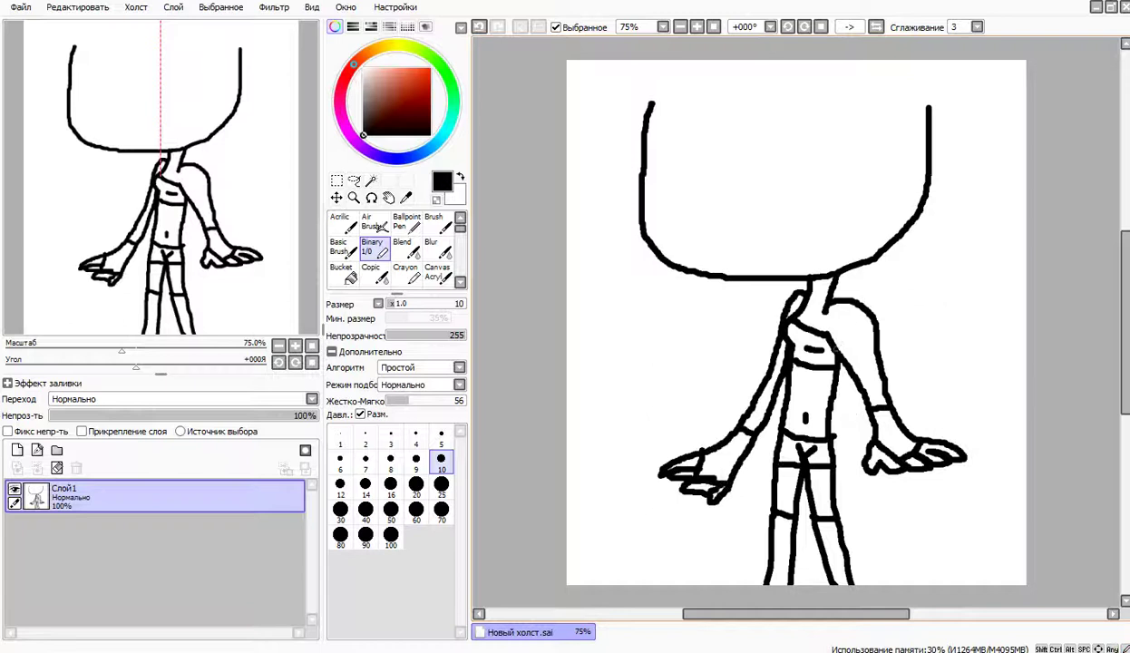
mouse_move(814, 334)
mouse_down()
mouse_move(805, 323)
mouse_move(826, 330)
mouse_up()
Draw long hair with pointed bangs around the head, strands hanging down both sides, and a curved tip sweeping out behind the legs.
mouse_move(804, 104)
mouse_down()
mouse_move(851, 223)
mouse_move(883, 254)
mouse_up()
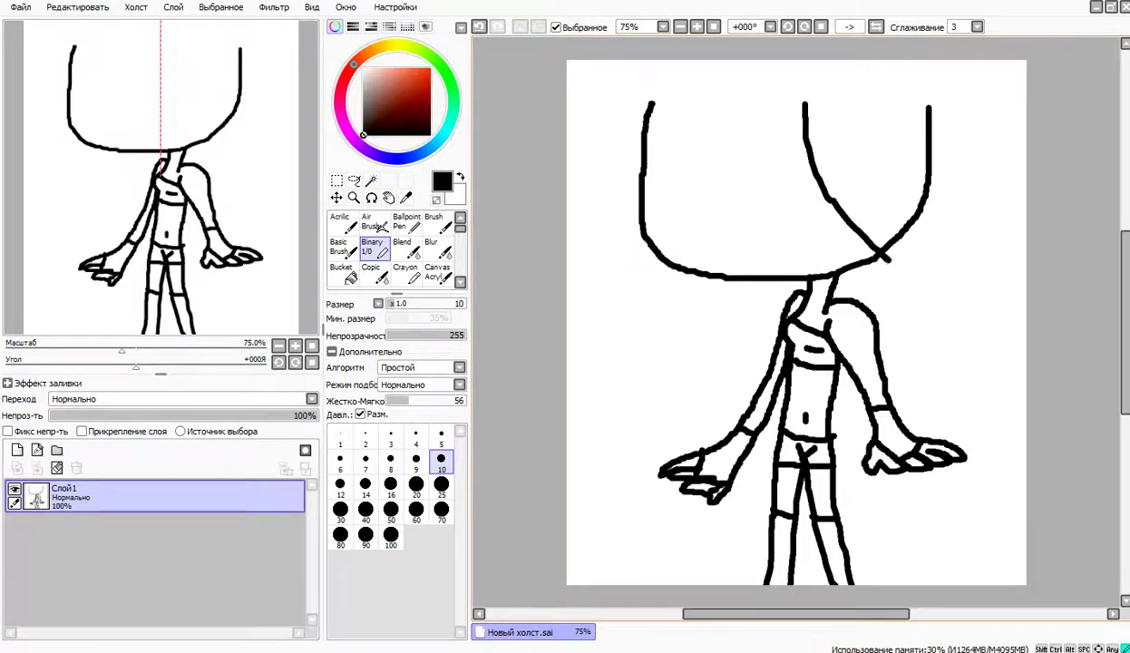
mouse_move(850, 145)
mouse_down()
mouse_move(905, 322)
mouse_move(917, 269)
mouse_move(985, 441)
mouse_move(974, 336)
mouse_move(987, 413)
mouse_move(1012, 181)
mouse_move(916, 56)
mouse_up()
mouse_move(781, 63)
mouse_down()
mouse_move(628, 63)
mouse_move(600, 72)
mouse_move(649, 74)
mouse_move(629, 75)
mouse_move(603, 105)
mouse_move(586, 226)
mouse_move(604, 228)
mouse_move(725, 133)
mouse_move(786, 221)
mouse_move(796, 174)
mouse_move(817, 246)
mouse_move(817, 194)
mouse_move(778, 108)
mouse_up()
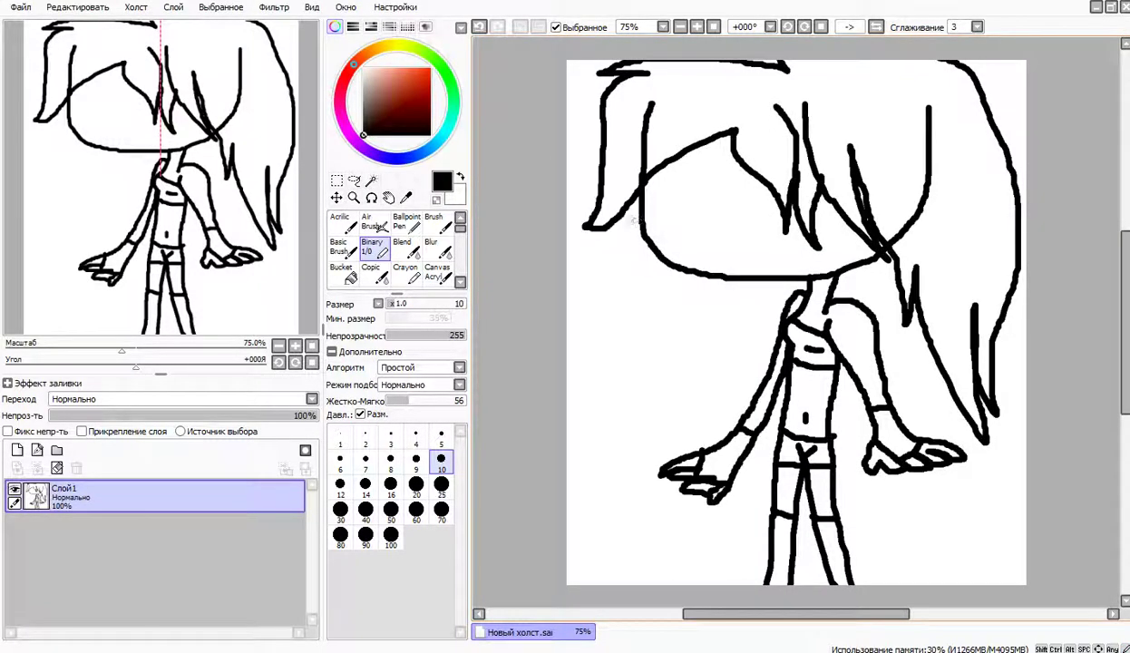
mouse_move(630, 220)
mouse_down()
mouse_move(609, 312)
mouse_move(633, 288)
mouse_move(620, 417)
mouse_move(645, 358)
mouse_move(647, 407)
mouse_move(611, 451)
mouse_move(669, 455)
mouse_move(698, 355)
mouse_move(684, 369)
mouse_move(702, 373)
mouse_move(708, 403)
mouse_move(739, 381)
mouse_move(737, 350)
mouse_move(734, 421)
mouse_move(764, 461)
mouse_up()
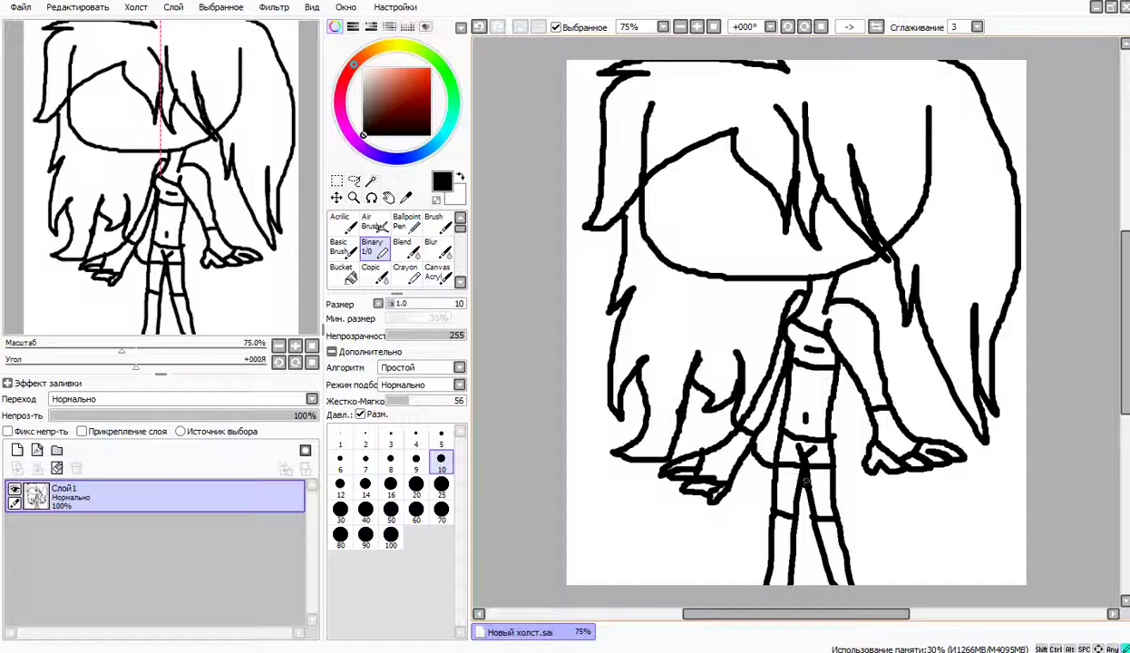
mouse_move(815, 467)
mouse_down()
mouse_move(944, 517)
mouse_move(1006, 473)
mouse_move(954, 448)
mouse_move(951, 423)
mouse_up()
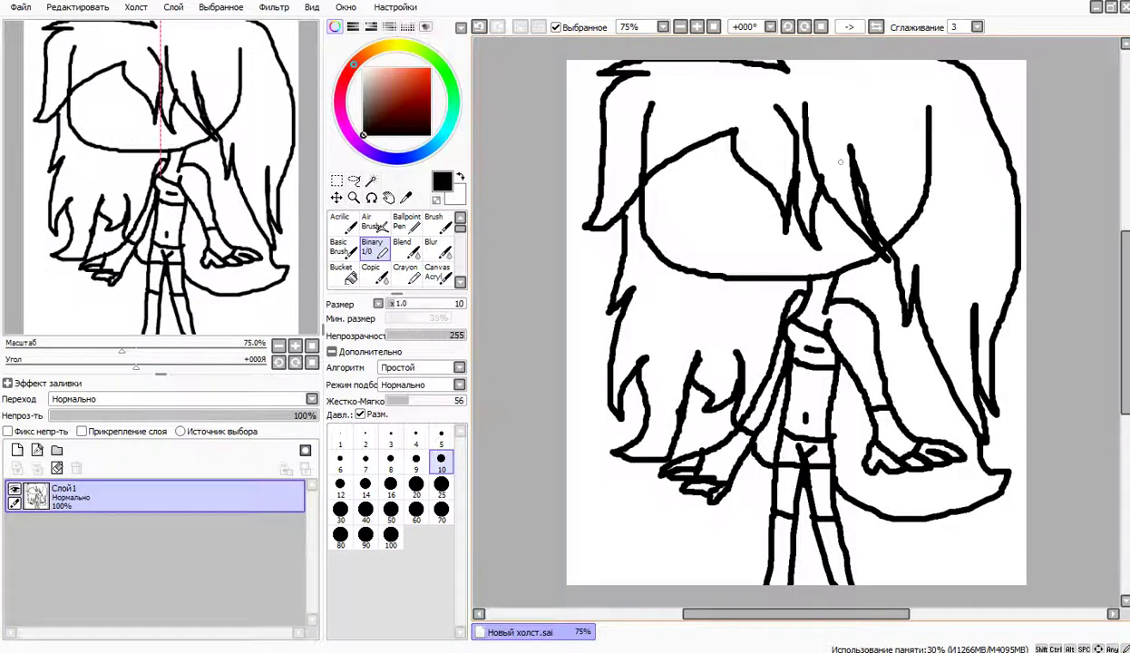
Add a hair strand stroke, outline a large round eye with pointed lashes under the bangs, and bucket-fill the lashes black.
drag(846, 207, 864, 243)
mouse_move(708, 167)
mouse_down()
mouse_move(671, 159)
mouse_move(650, 207)
mouse_move(689, 222)
mouse_move(732, 186)
mouse_move(702, 162)
mouse_move(750, 199)
mouse_move(729, 206)
mouse_up()
mouse_move(687, 160)
mouse_down()
mouse_move(741, 167)
mouse_move(717, 181)
mouse_up()
click(342, 272)
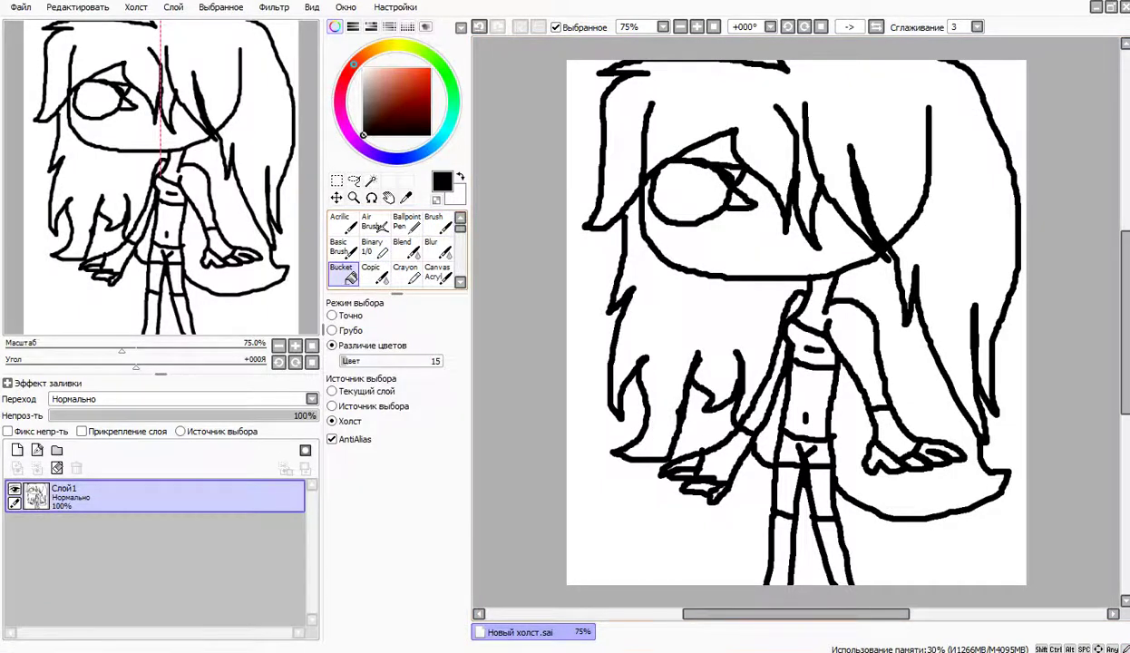
click(713, 171)
click(719, 192)
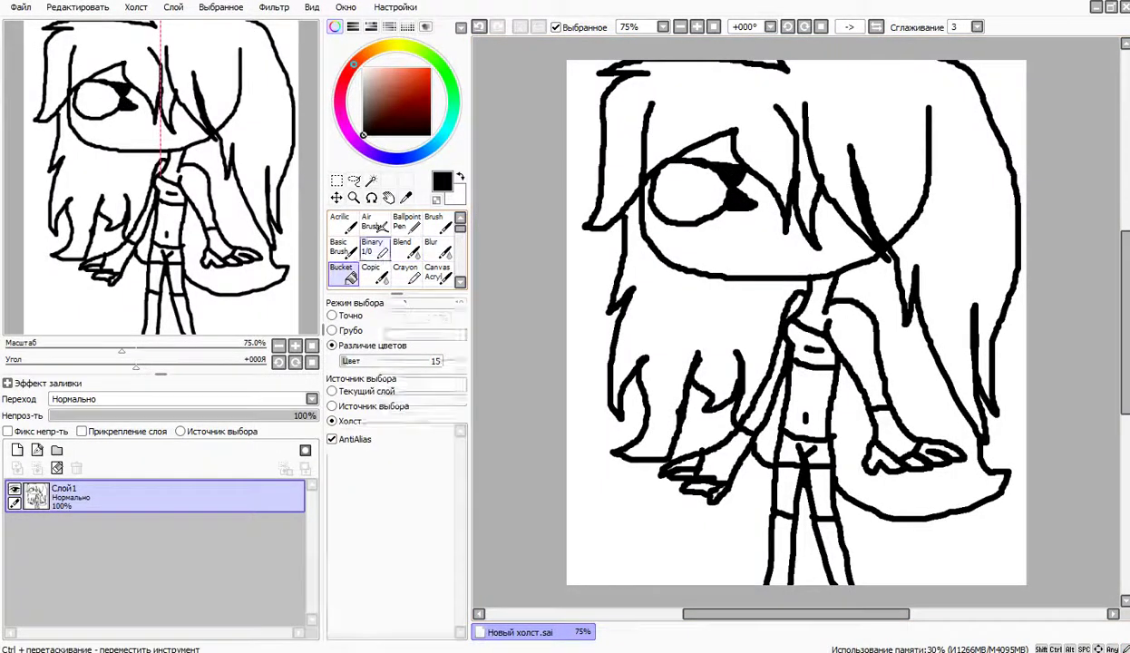
Draw the curved iris lines inside the eye with the Binary brush and bucket-fill the iris black.
click(372, 247)
mouse_move(669, 160)
mouse_down()
mouse_move(689, 195)
mouse_move(670, 218)
mouse_move(697, 216)
mouse_move(701, 172)
mouse_up()
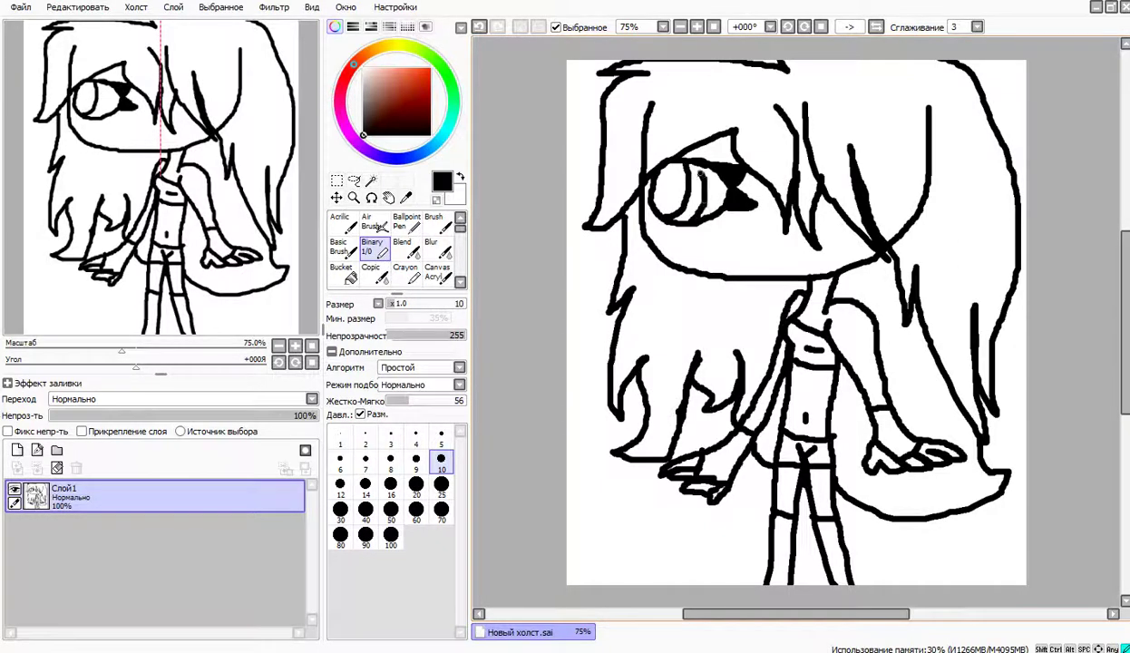
click(342, 271)
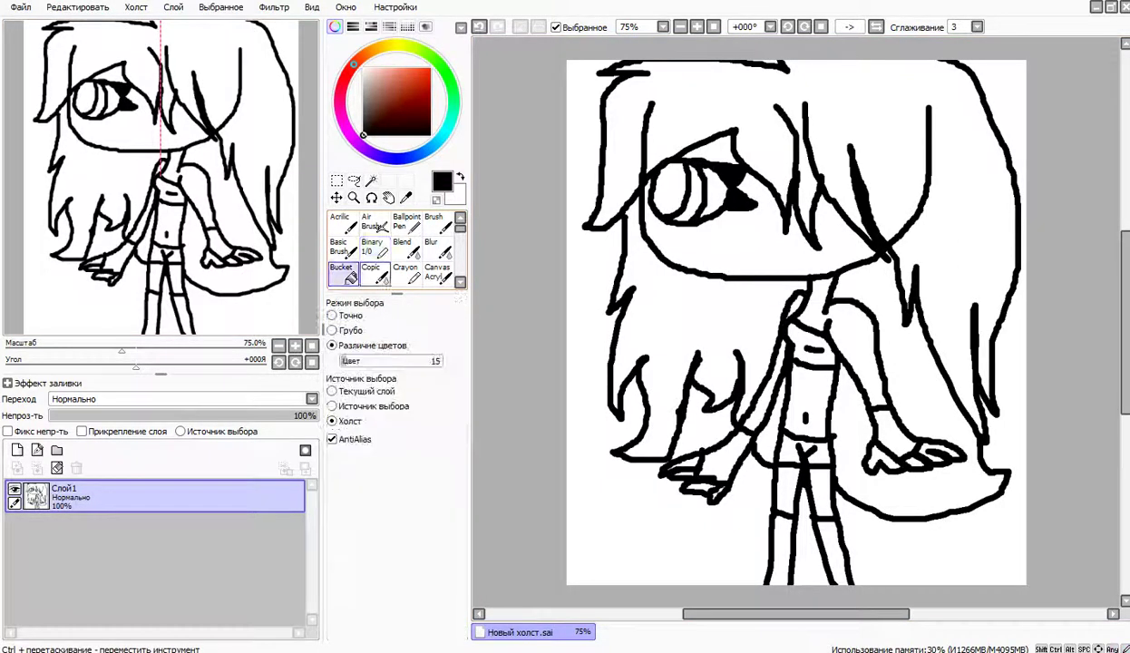
click(651, 186)
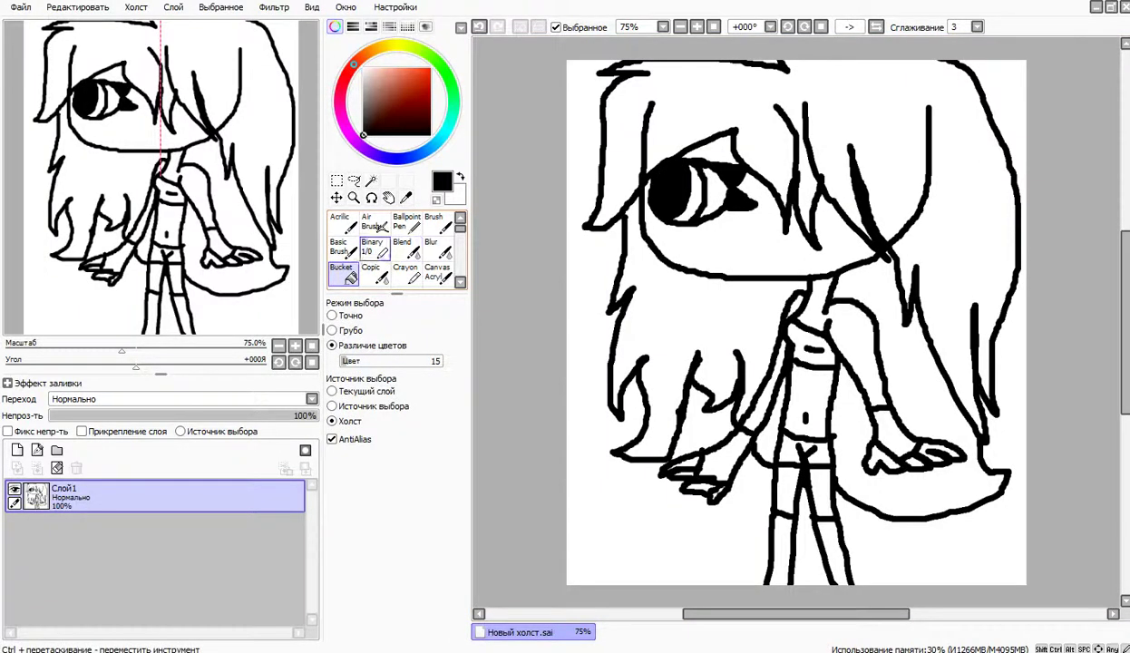
Draw the eyebrow above the eye, a small nose mark at the face's edge and a short mouth line with the Binary brush.
click(372, 247)
drag(713, 151, 657, 150)
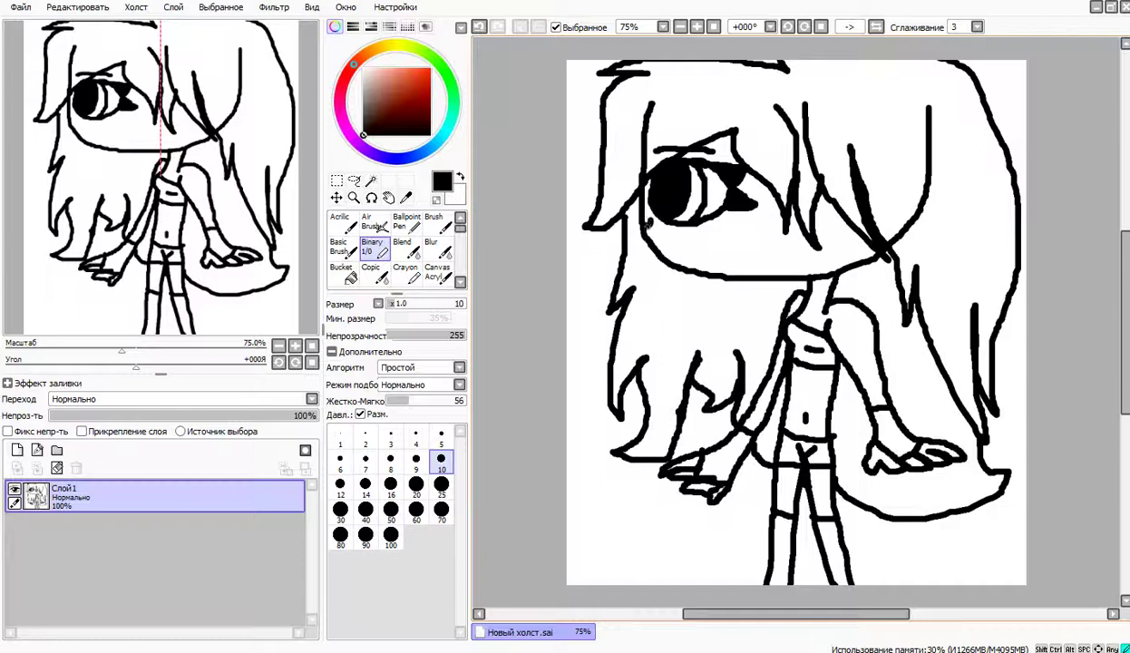
drag(647, 223, 648, 229)
drag(790, 263, 806, 264)
mouse_move(661, 145)
mouse_down()
mouse_move(637, 147)
mouse_move(653, 151)
mouse_up()
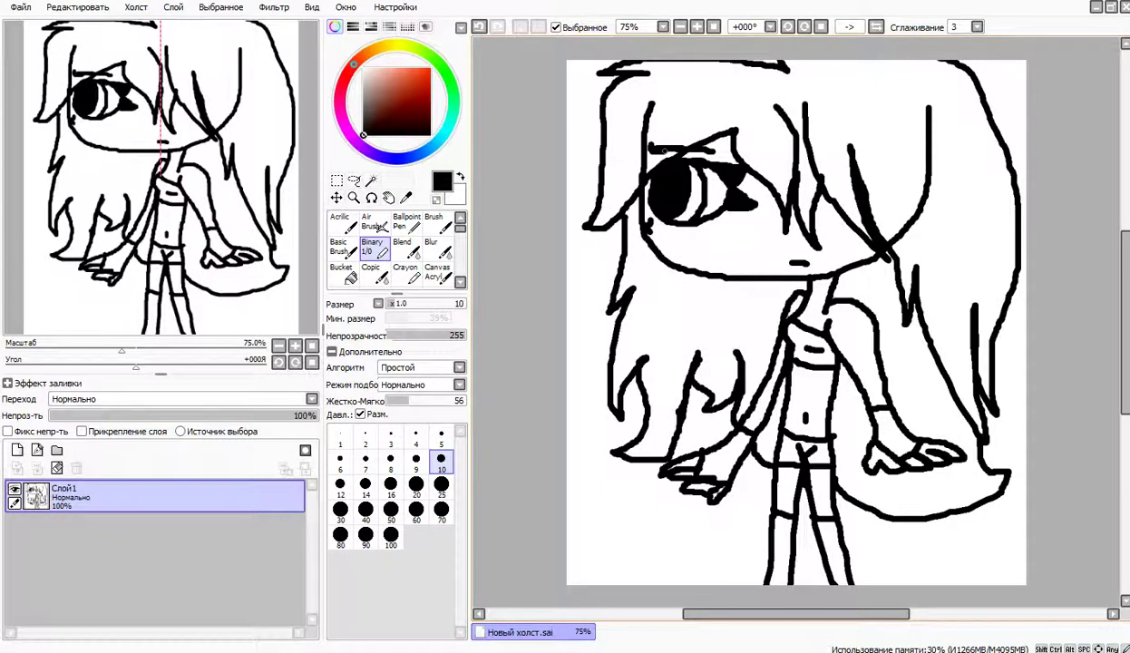
Select the skin of the face, the neck, the arm beside the long hair and its exposed fingers with the Magic Wand.
click(372, 181)
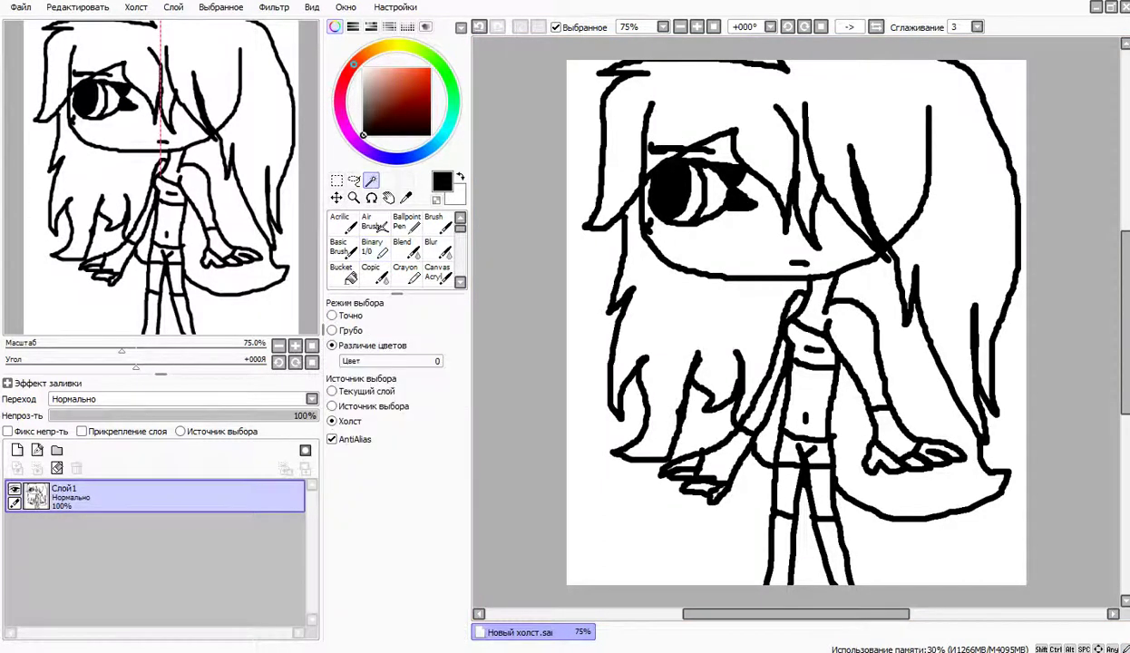
click(739, 245)
click(723, 148)
click(850, 334)
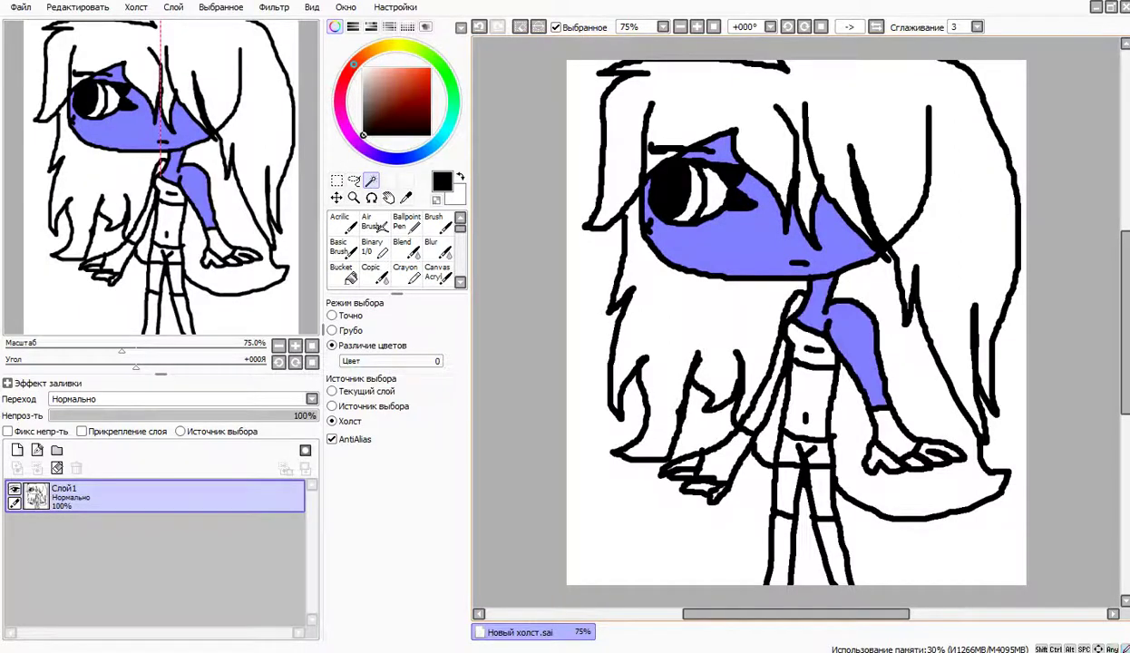
click(876, 456)
click(914, 460)
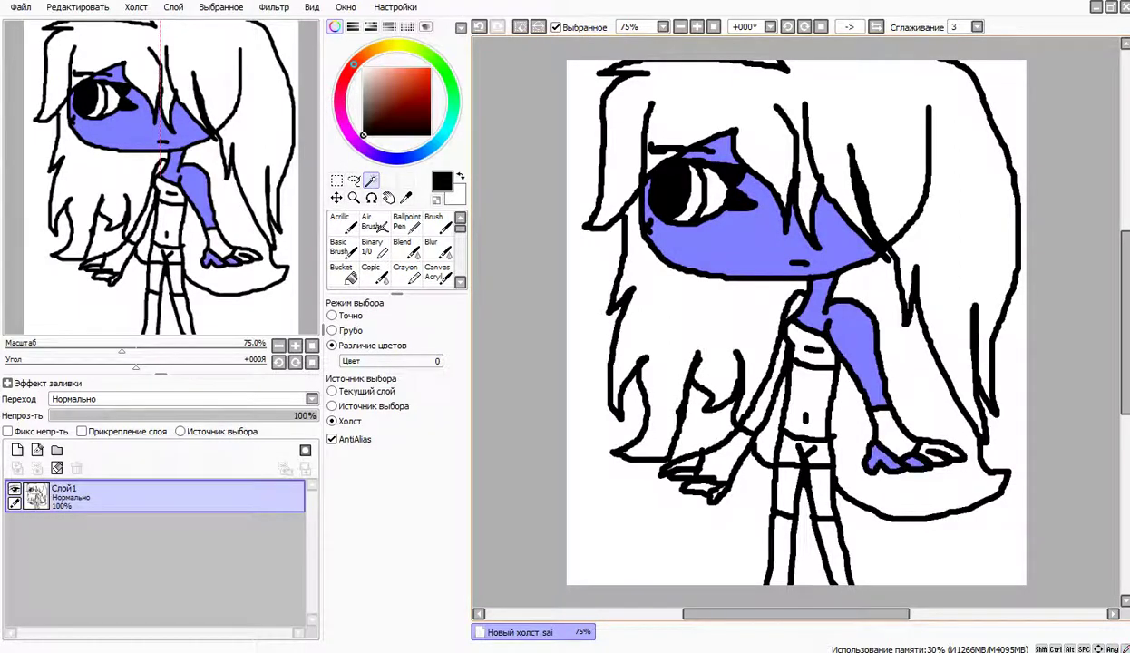
click(947, 455)
click(932, 447)
Add the other hand's fingers, the other arm and shoulder, the belly and both thighs to the skin selection.
click(700, 487)
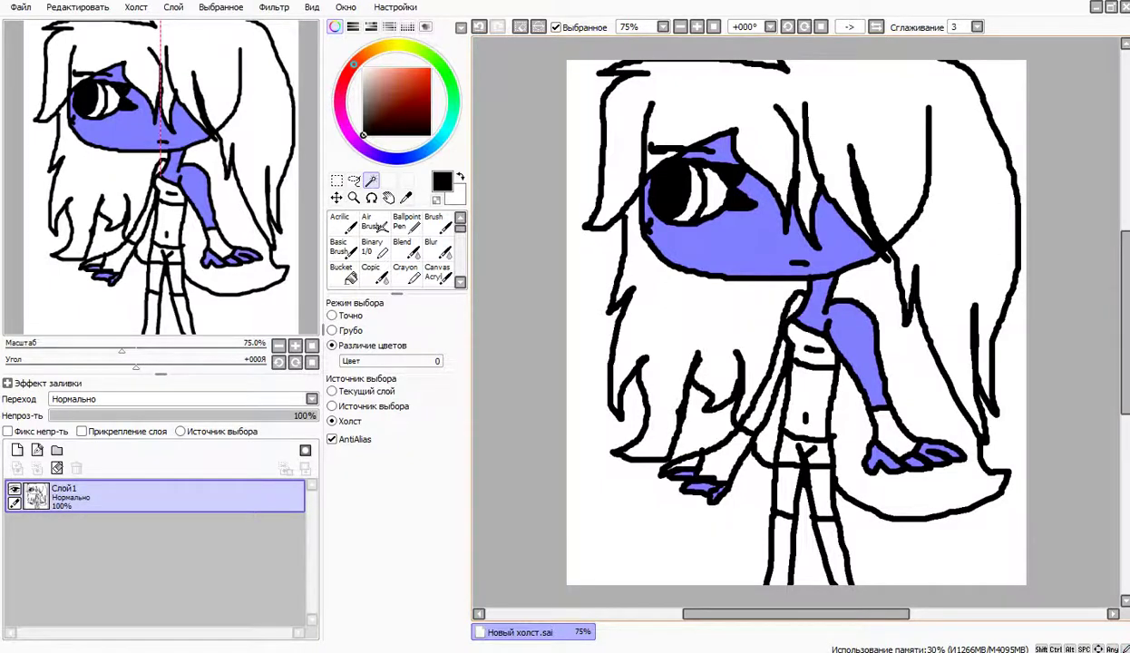
click(691, 462)
click(766, 396)
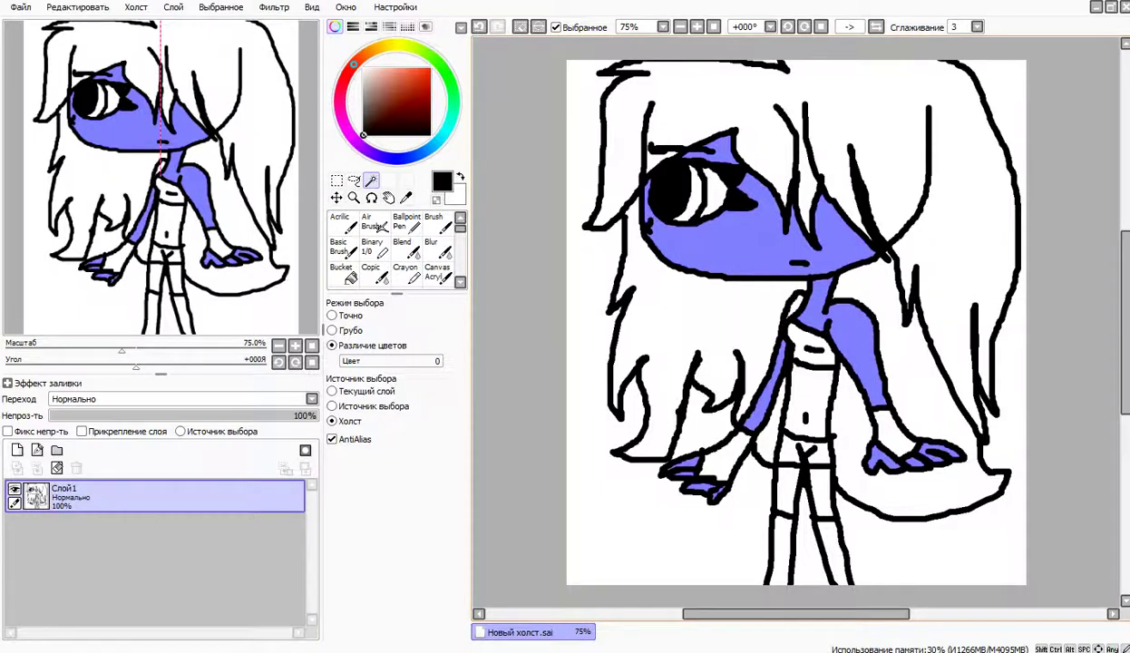
click(774, 296)
click(808, 399)
click(788, 490)
click(821, 493)
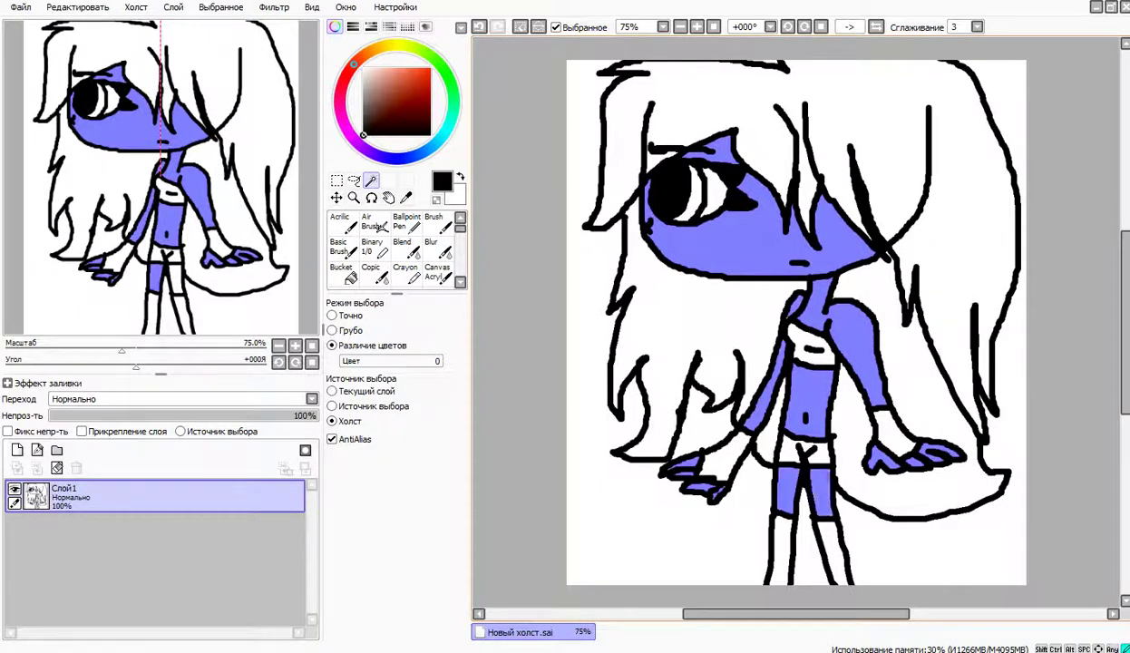
Paint the whole skin selection light peach with the Binary brush at size 100.
click(373, 248)
click(391, 536)
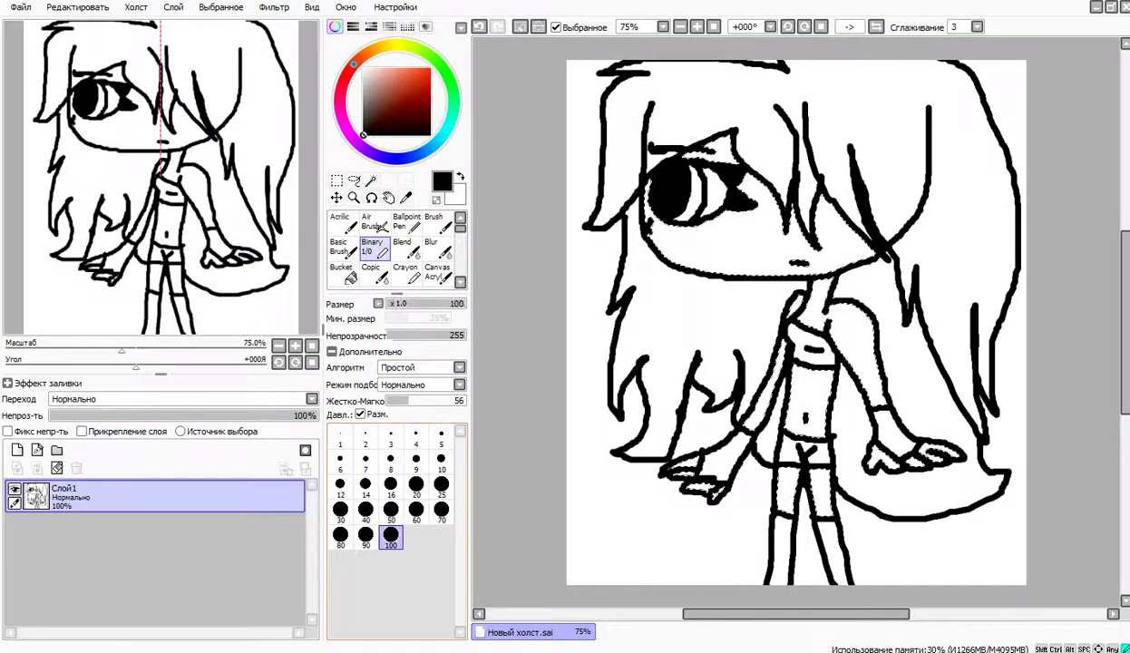
click(377, 48)
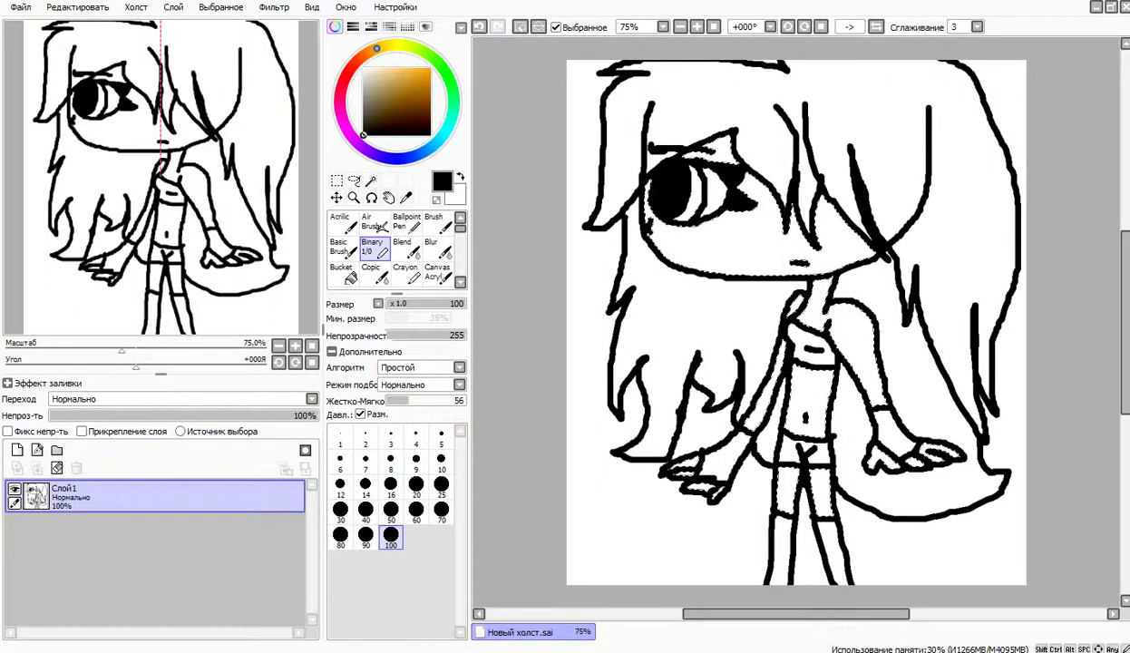
click(389, 68)
mouse_move(521, 84)
mouse_down()
mouse_move(567, 131)
mouse_move(963, 235)
mouse_move(852, 335)
mouse_move(582, 434)
mouse_move(1062, 476)
mouse_move(870, 484)
mouse_up()
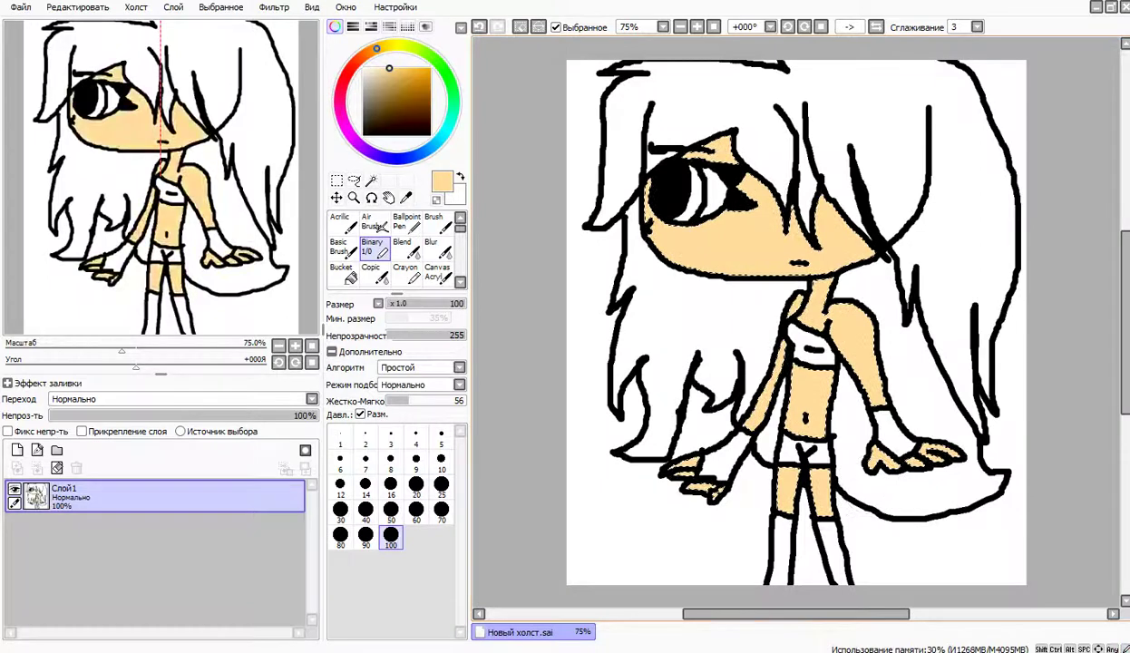
Hide the selection outline and shade the edges of the face and neck in brown with the size 50 Air Brush.
click(556, 27)
click(376, 225)
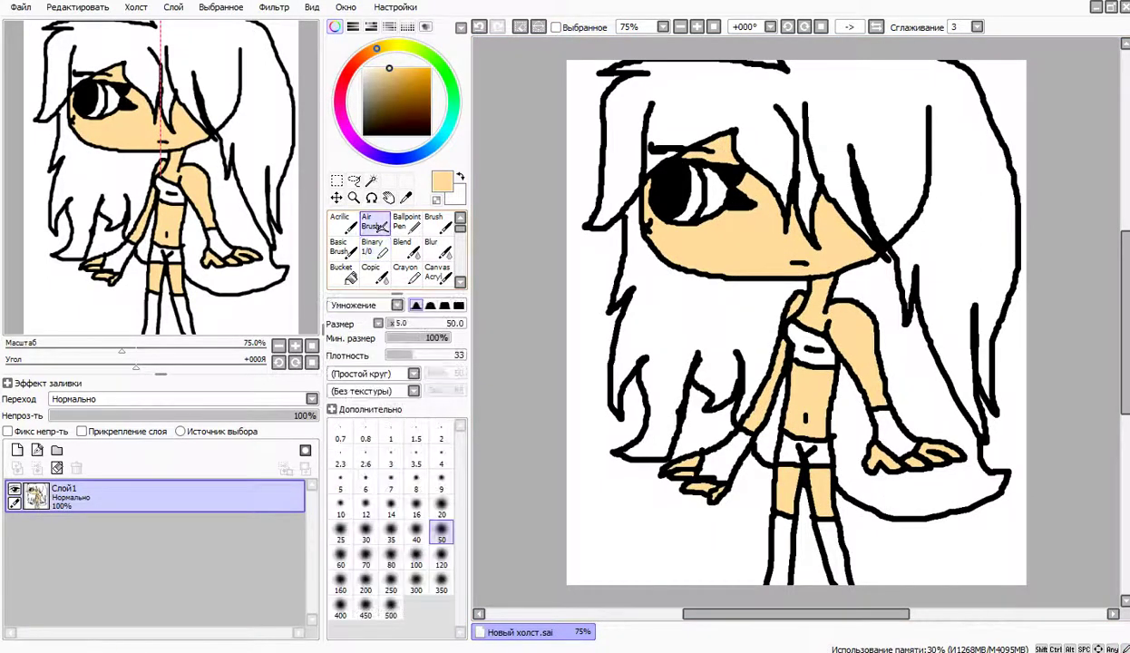
click(390, 100)
mouse_move(762, 204)
mouse_down()
mouse_move(794, 243)
mouse_move(800, 184)
mouse_move(871, 272)
mouse_up()
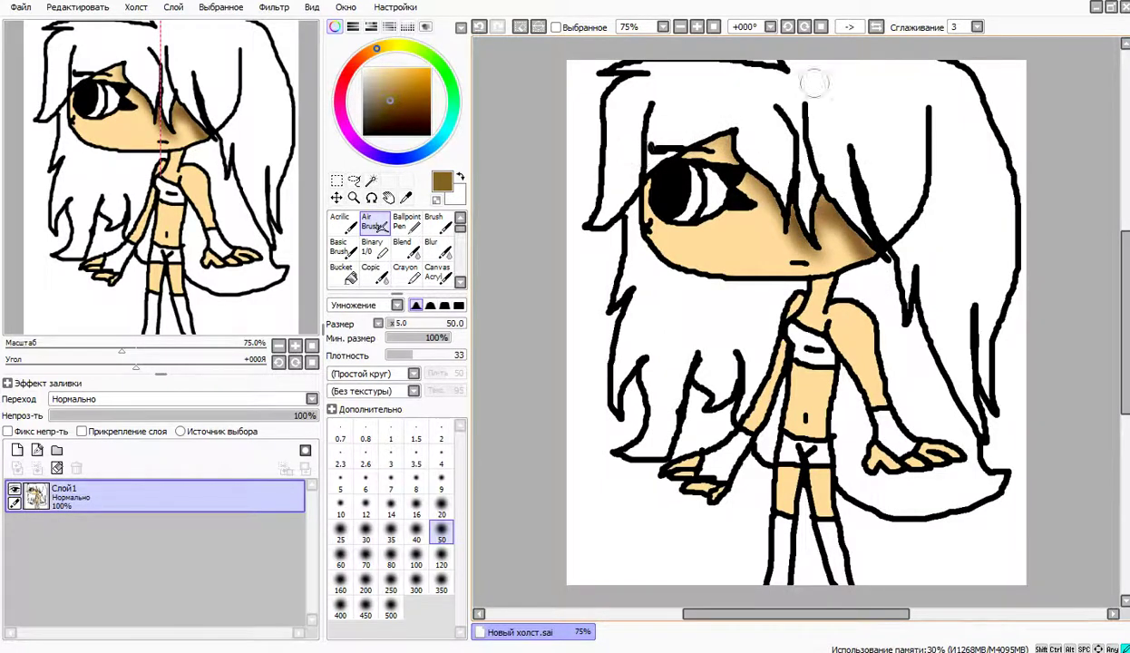
mouse_move(626, 177)
mouse_down()
mouse_move(635, 236)
mouse_move(703, 264)
mouse_up()
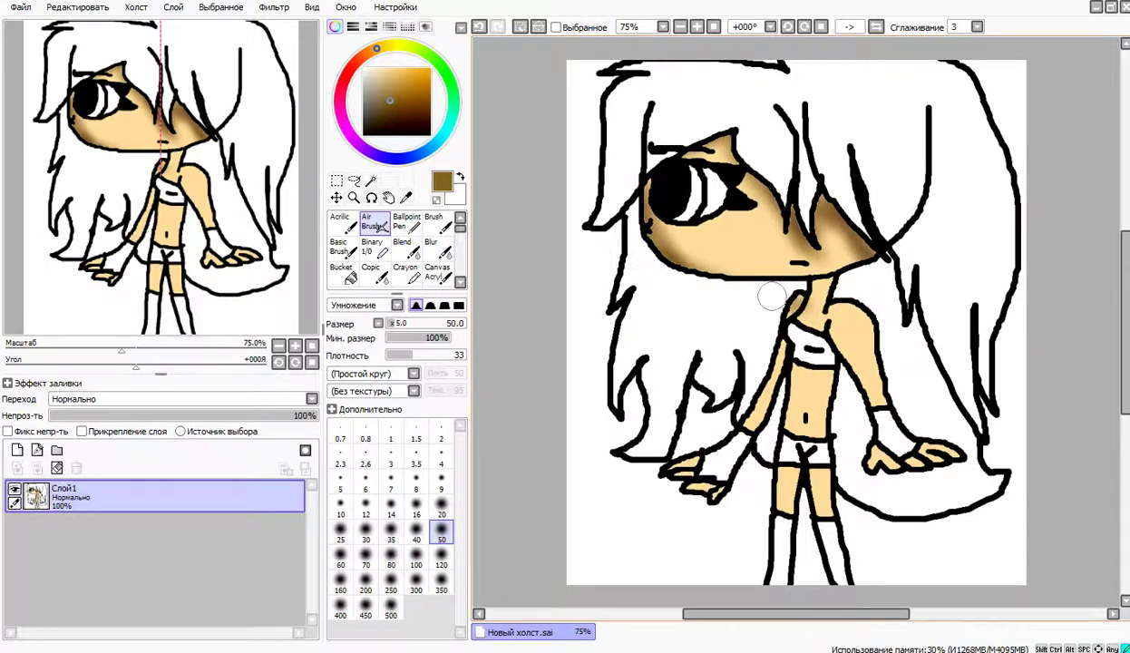
Airbrush brown shading onto the shoulders, arms, belly, thighs and fingers.
mouse_move(785, 296)
mouse_down()
mouse_move(863, 309)
mouse_move(876, 390)
mouse_move(849, 336)
mouse_move(843, 381)
mouse_move(859, 369)
mouse_move(790, 363)
mouse_move(807, 385)
mouse_move(796, 454)
mouse_move(794, 358)
mouse_move(781, 408)
mouse_move(798, 428)
mouse_move(757, 424)
mouse_up()
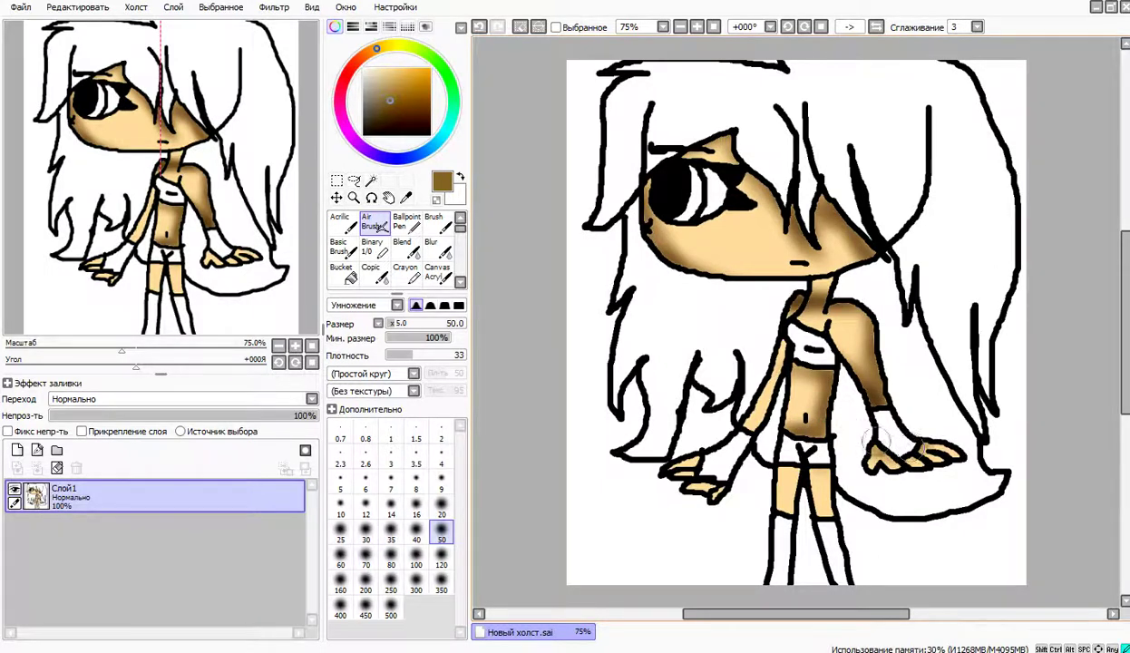
mouse_move(803, 460)
mouse_down()
mouse_move(785, 486)
mouse_move(803, 540)
mouse_move(812, 539)
mouse_move(799, 448)
mouse_move(789, 456)
mouse_move(818, 561)
mouse_move(830, 540)
mouse_move(803, 556)
mouse_move(809, 532)
mouse_move(839, 597)
mouse_move(805, 427)
mouse_move(792, 455)
mouse_move(743, 446)
mouse_move(799, 324)
mouse_move(787, 318)
mouse_move(771, 397)
mouse_move(799, 342)
mouse_move(740, 457)
mouse_move(765, 393)
mouse_move(725, 458)
mouse_up()
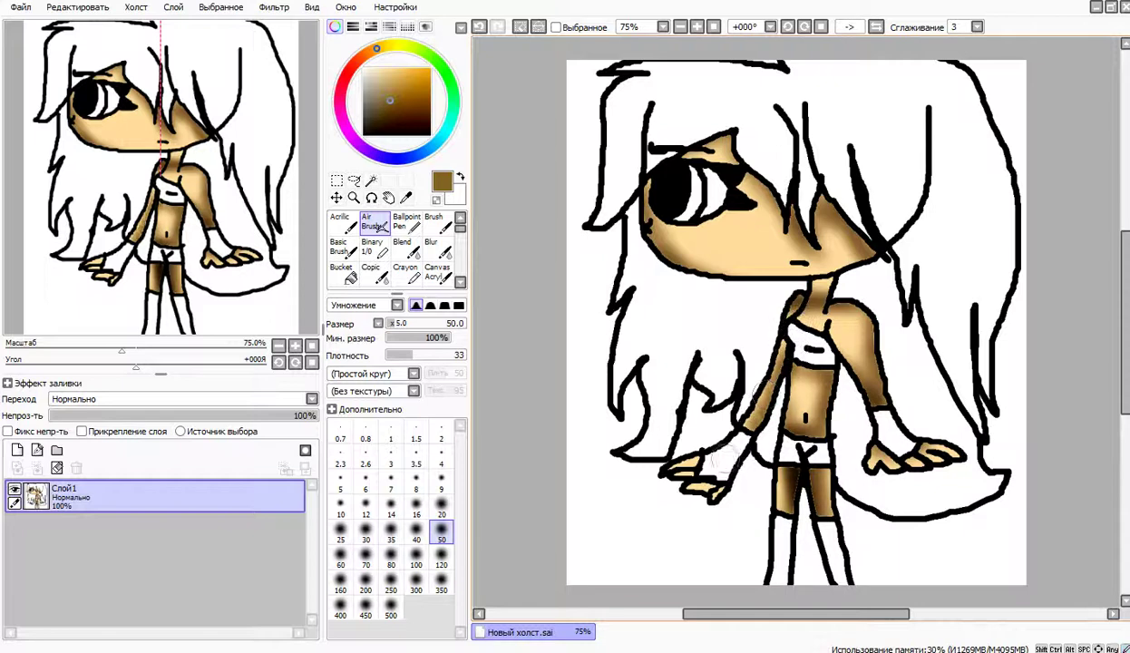
mouse_move(683, 502)
mouse_down()
mouse_move(707, 479)
mouse_move(669, 446)
mouse_move(721, 473)
mouse_move(679, 463)
mouse_up()
key(x)
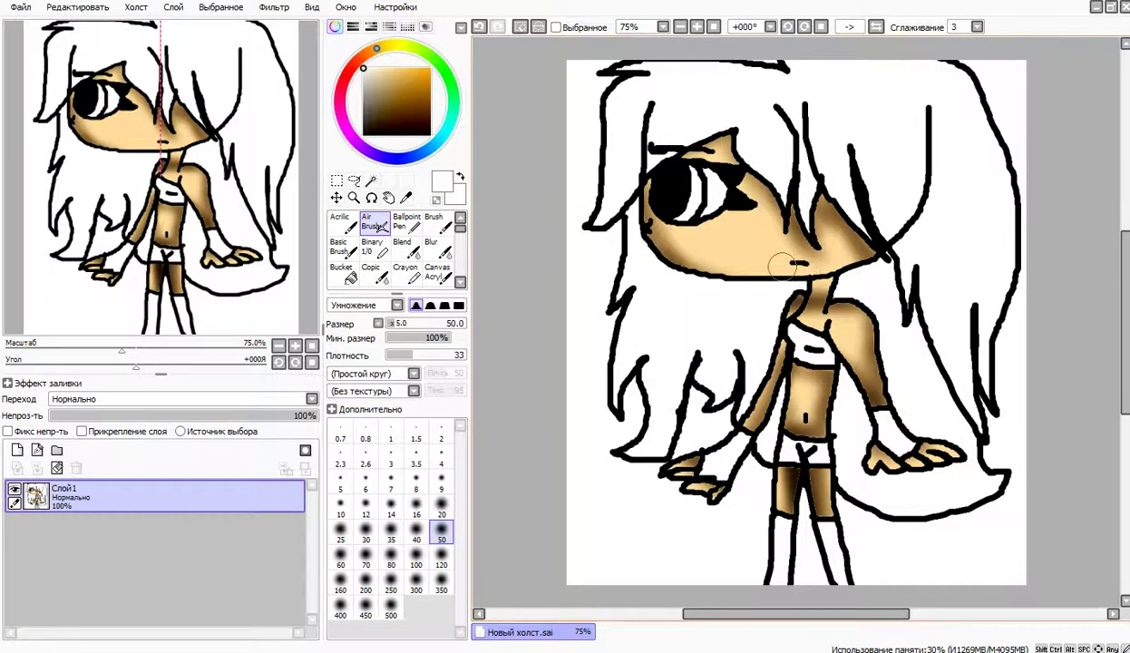
click(17, 450)
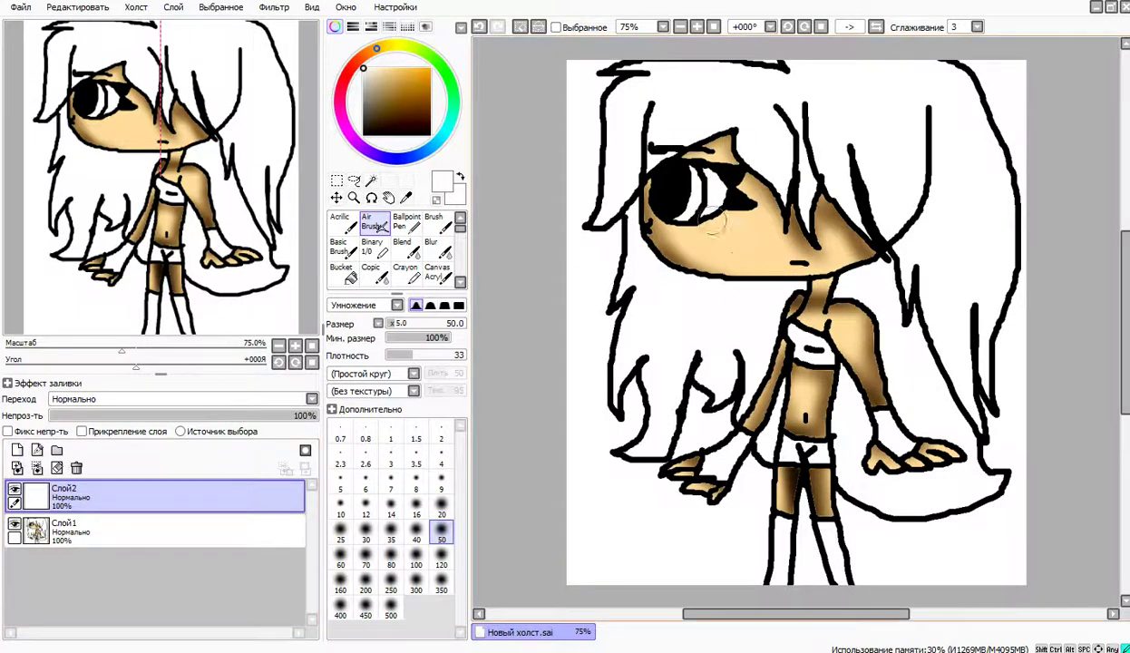
mouse_move(705, 217)
mouse_down()
mouse_move(693, 238)
mouse_move(802, 279)
mouse_move(830, 238)
mouse_move(799, 263)
mouse_up()
key(ctrl+z)
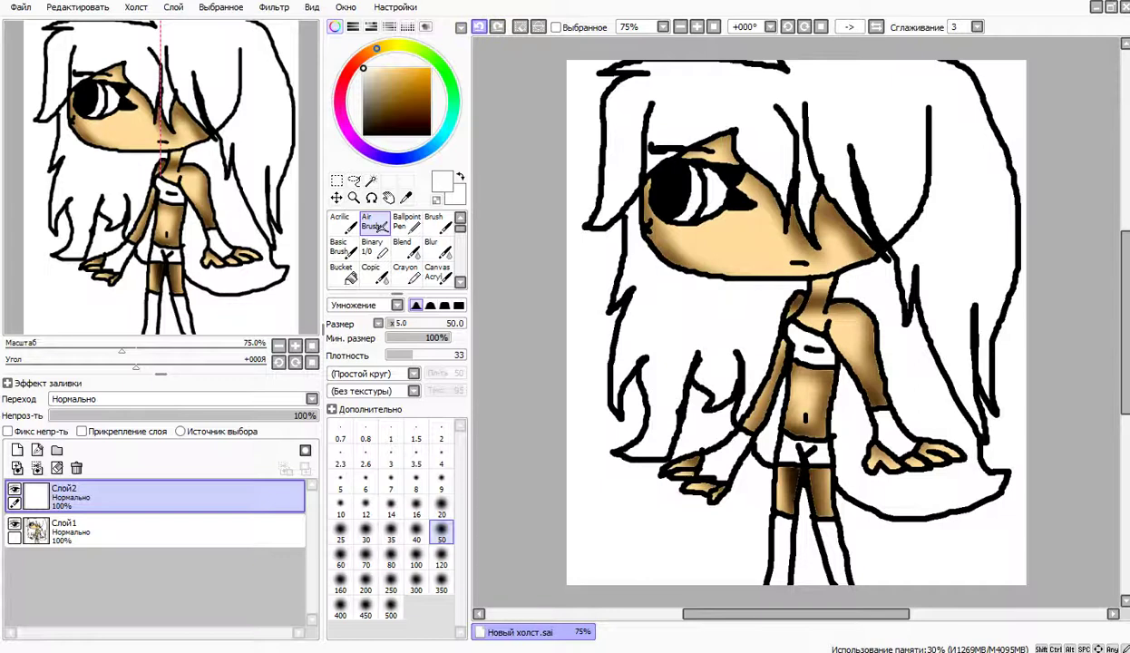
Undo all the brown airbrush shading on the face, neck, arms, belly, thighs and fingers.
key(ctrl+z)
key(ctrl+z)
key(ctrl+z)
key(ctrl+z)
key(ctrl+z)
key(ctrl+z)
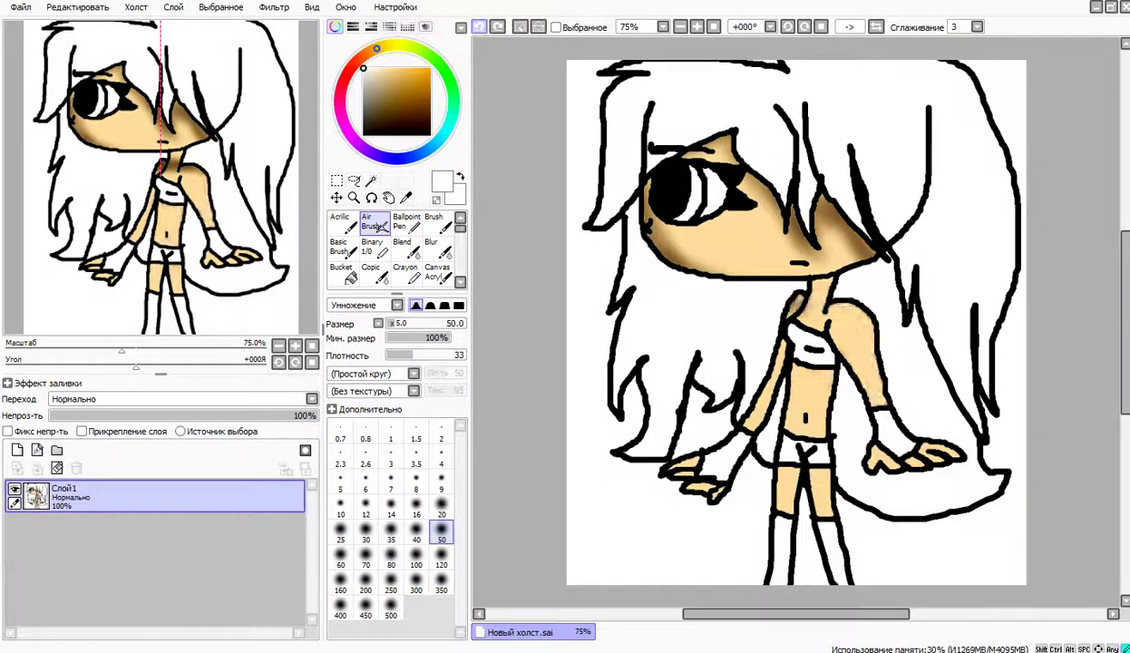
key(ctrl+z)
key(ctrl+z)
key(ctrl+z)
key(ctrl+z)
key(ctrl+z)
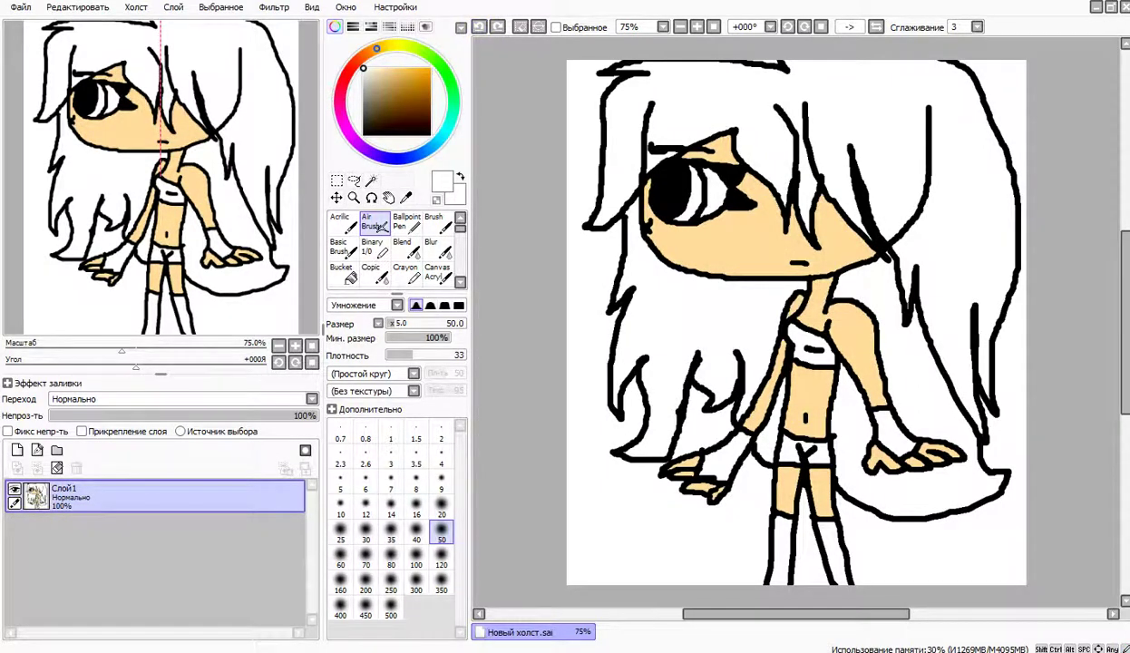
Add a new layer and airbrush brown shading on the face below the hair and along the jaw at size 50.
right_click(739, 254)
click(17, 450)
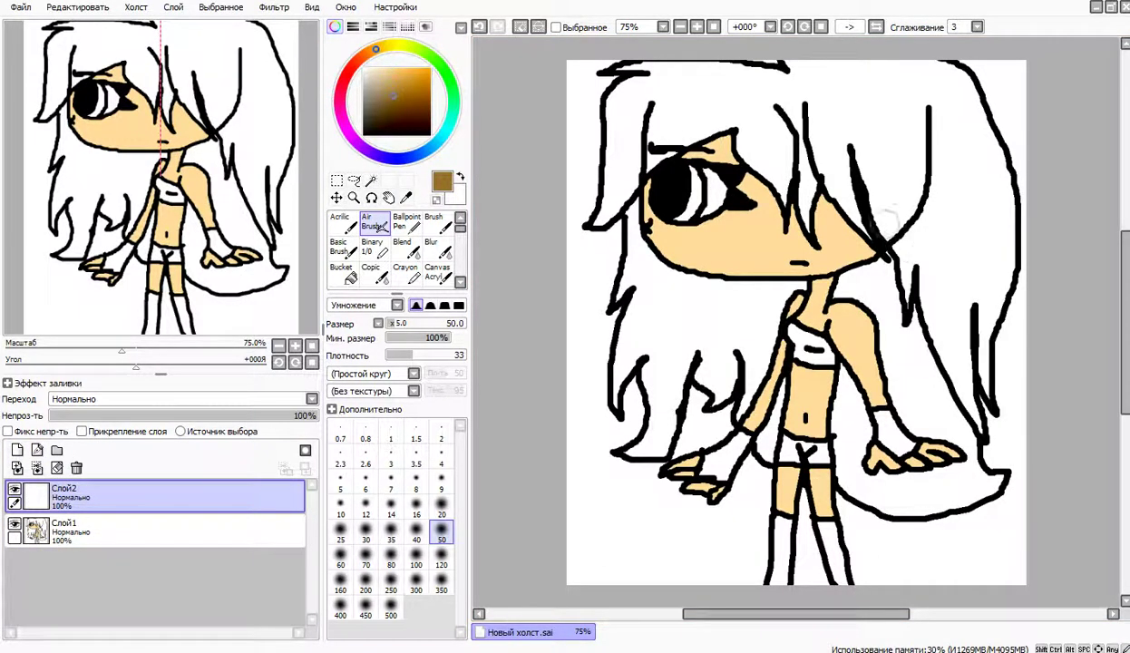
mouse_move(703, 127)
mouse_down()
mouse_move(767, 195)
mouse_move(742, 186)
mouse_move(800, 240)
mouse_move(820, 237)
mouse_move(824, 218)
mouse_move(882, 258)
mouse_move(807, 186)
mouse_move(771, 241)
mouse_move(726, 177)
mouse_move(789, 238)
mouse_up()
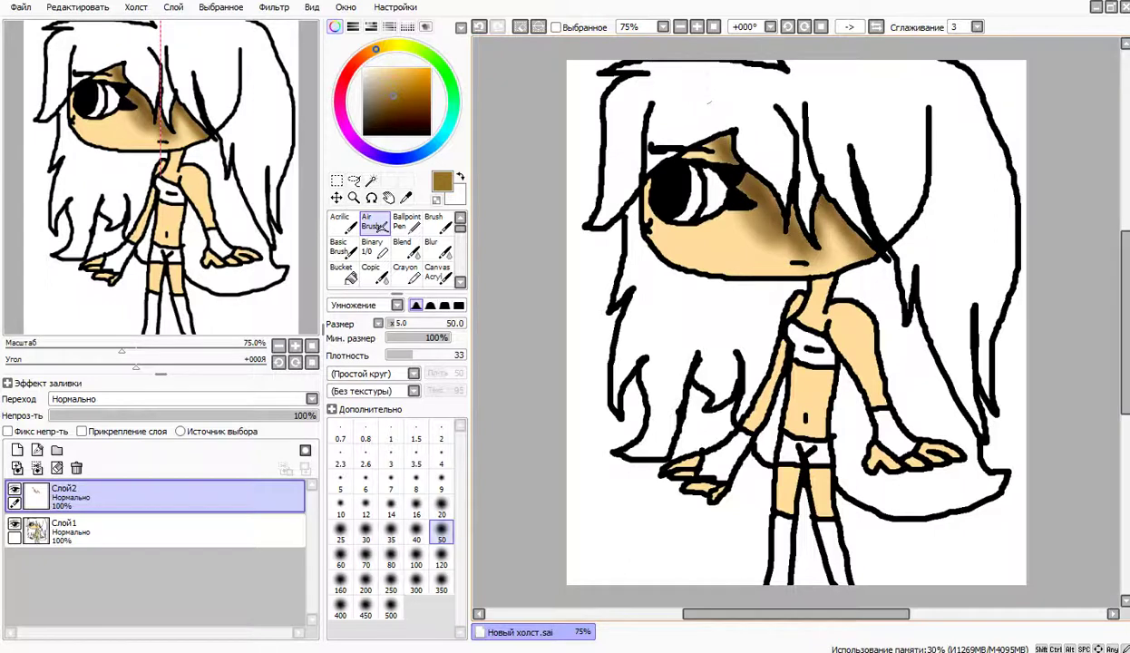
key(ctrl+z)
mouse_move(749, 143)
mouse_down()
mouse_move(757, 178)
mouse_move(709, 127)
mouse_move(787, 237)
mouse_move(794, 194)
mouse_move(791, 217)
mouse_move(771, 212)
mouse_move(733, 149)
mouse_move(785, 177)
mouse_move(812, 243)
mouse_move(798, 190)
mouse_move(810, 164)
mouse_move(819, 220)
mouse_move(830, 172)
mouse_move(819, 242)
mouse_move(822, 207)
mouse_move(850, 242)
mouse_move(907, 259)
mouse_move(807, 192)
mouse_move(907, 247)
mouse_move(647, 284)
mouse_move(939, 238)
mouse_move(773, 297)
mouse_move(617, 263)
mouse_move(902, 248)
mouse_move(699, 283)
mouse_move(878, 245)
mouse_move(959, 254)
mouse_up()
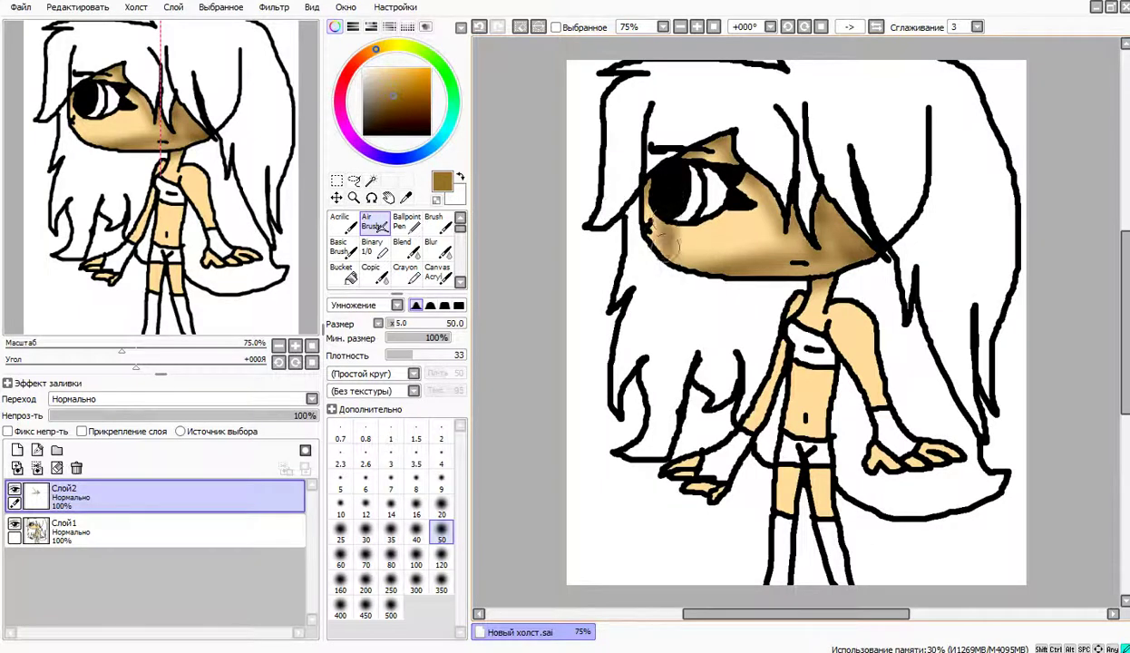
Airbrush brown shading onto the neck, shoulders, arms, fingers, belly and thighs on the new layer.
mouse_move(807, 313)
mouse_down()
mouse_move(809, 326)
mouse_move(812, 304)
mouse_move(803, 308)
mouse_up()
mouse_move(853, 386)
mouse_down()
mouse_move(839, 363)
mouse_move(867, 408)
mouse_move(789, 285)
mouse_move(821, 289)
mouse_move(798, 283)
mouse_up()
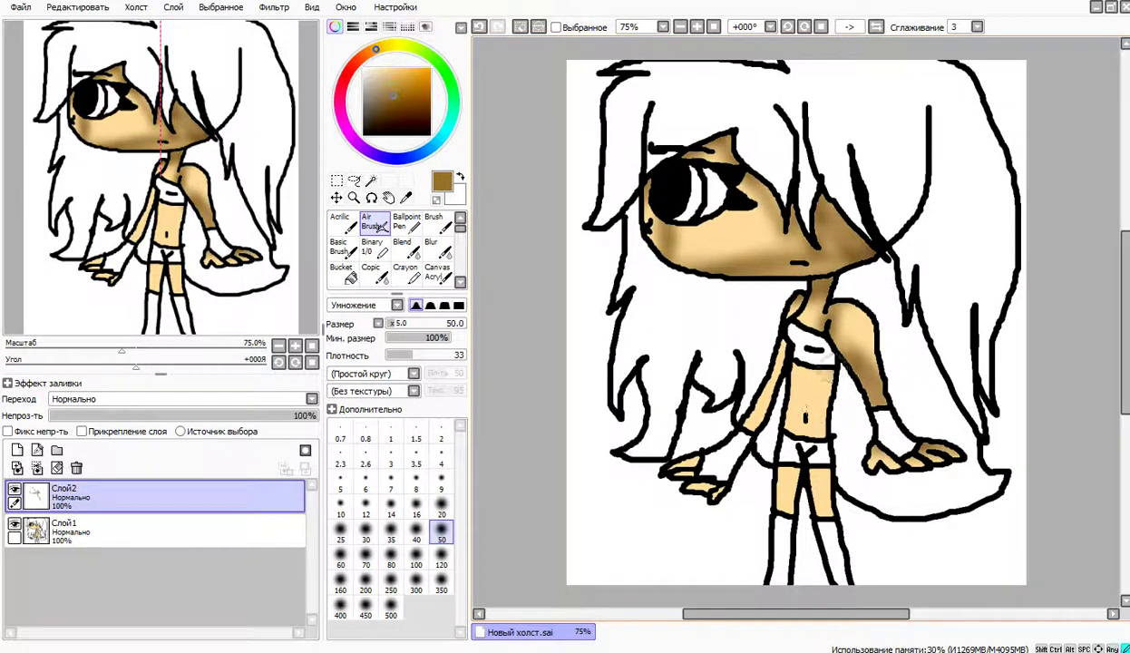
mouse_move(814, 358)
mouse_down()
mouse_move(807, 451)
mouse_move(789, 352)
mouse_move(804, 420)
mouse_move(740, 422)
mouse_move(794, 449)
mouse_move(762, 467)
mouse_move(798, 467)
mouse_move(789, 454)
mouse_move(798, 527)
mouse_up()
drag(817, 439, 811, 408)
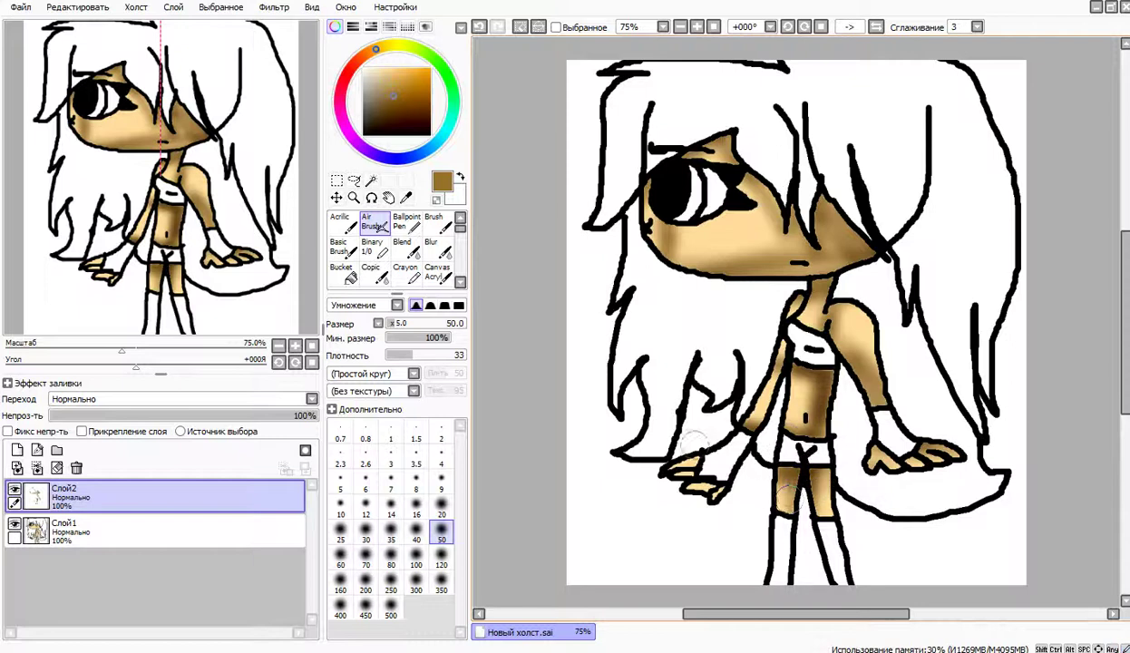
drag(680, 437, 687, 461)
Airbrush a soft white highlight across the cheek on the shading layer.
click(364, 69)
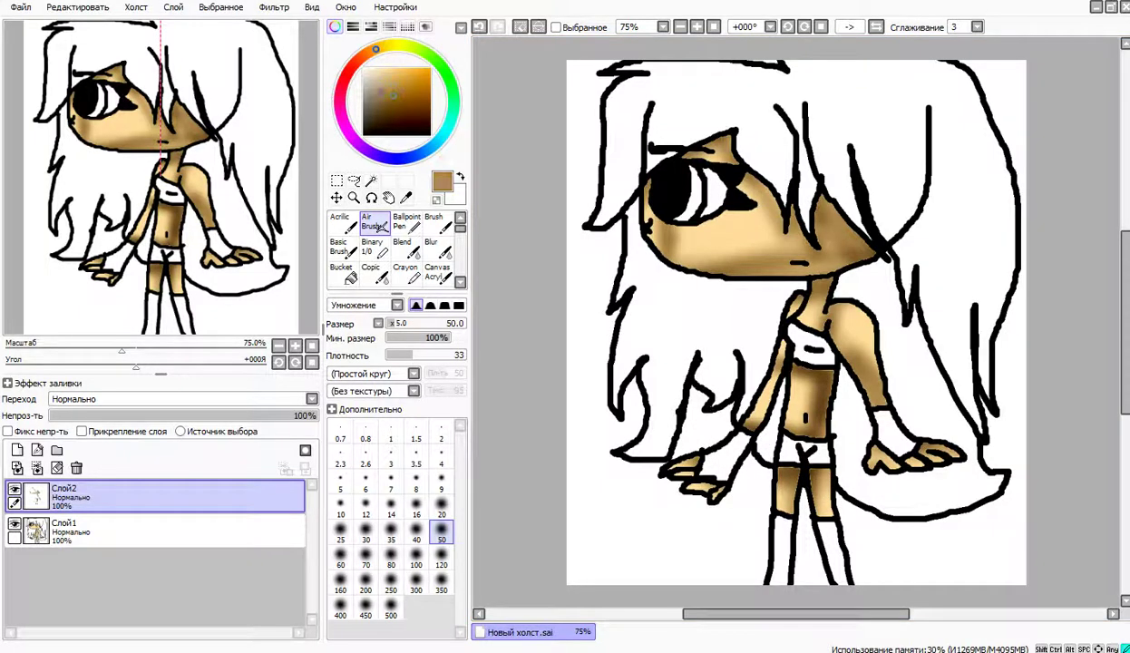
mouse_move(739, 234)
mouse_down()
mouse_move(662, 242)
mouse_move(778, 234)
mouse_up()
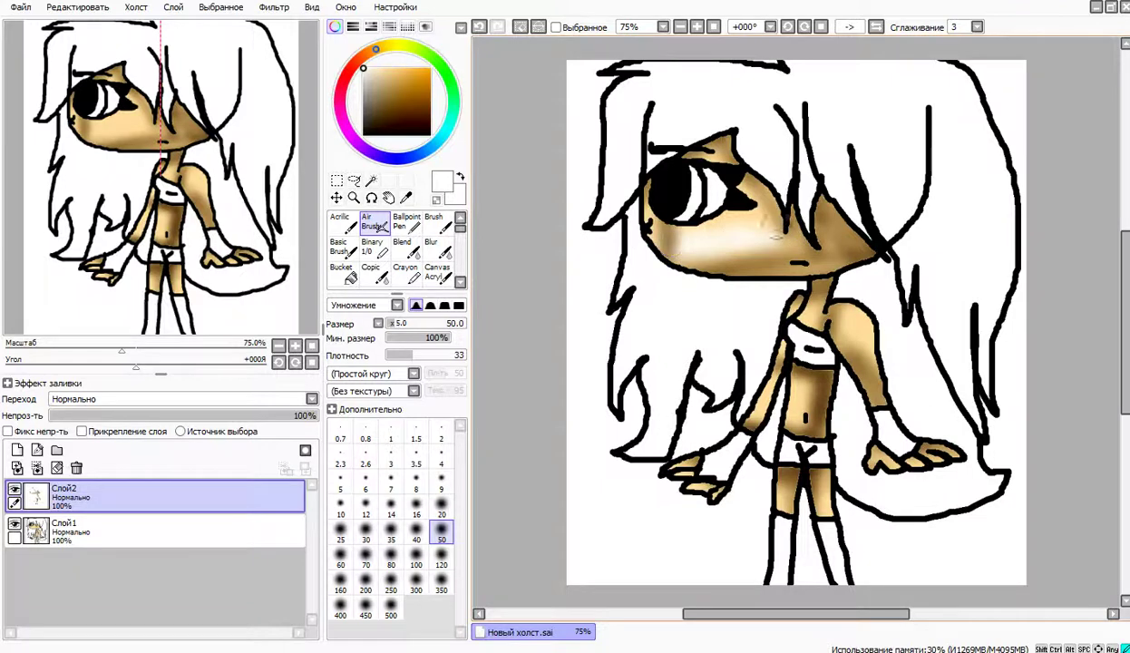
click(479, 26)
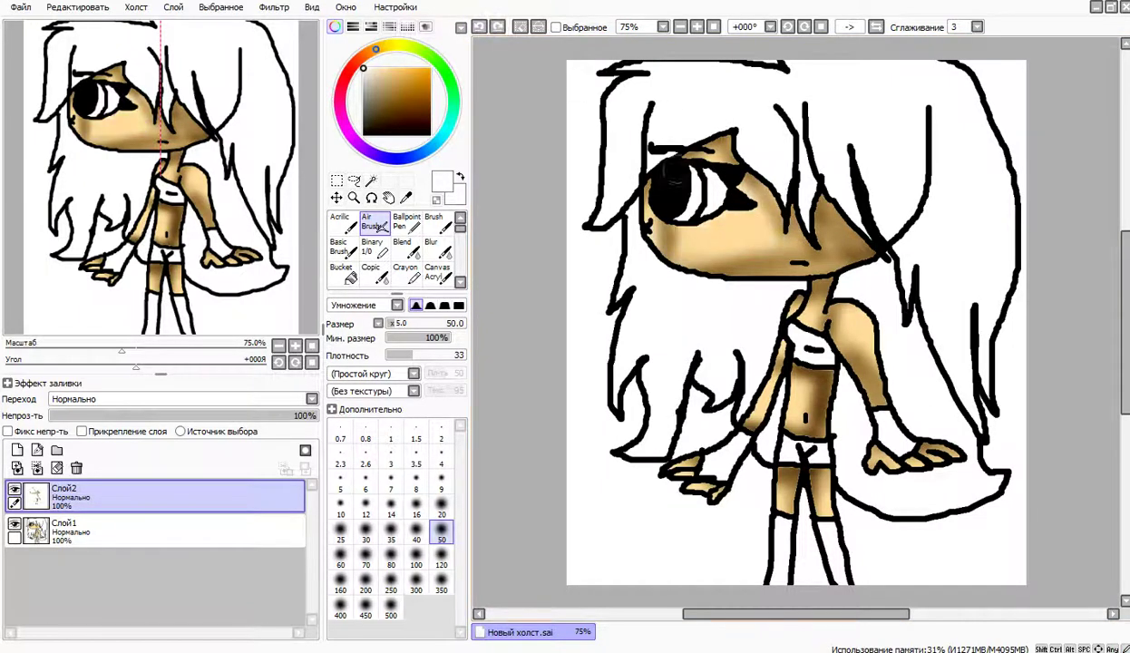
drag(714, 243, 757, 238)
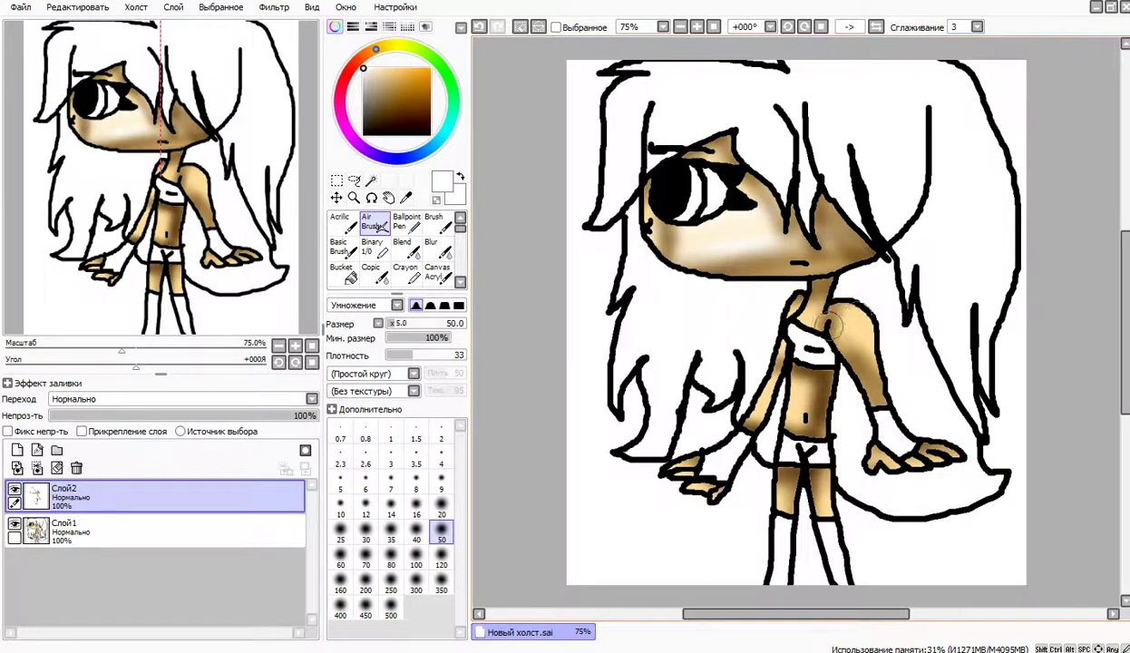
Airbrush white highlights onto the shoulders, arms, belly and thighs, and lower the shading layer's opacity to 51%.
mouse_move(844, 311)
mouse_down()
mouse_move(881, 341)
mouse_move(825, 318)
mouse_move(782, 318)
mouse_up()
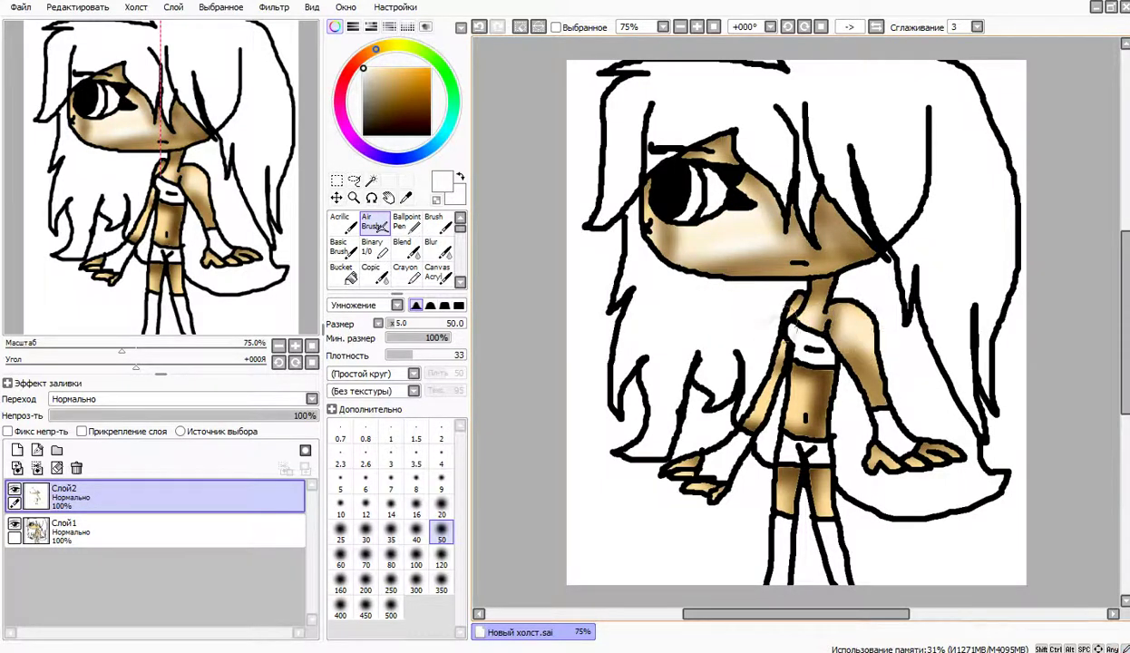
drag(778, 367, 770, 408)
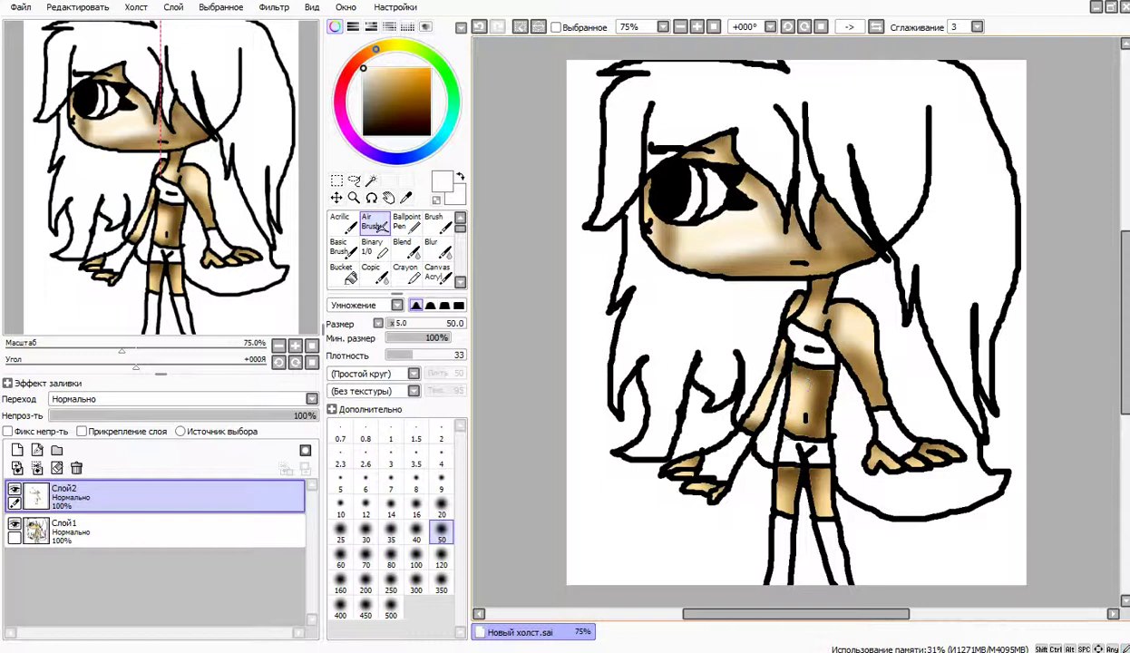
drag(712, 456, 782, 488)
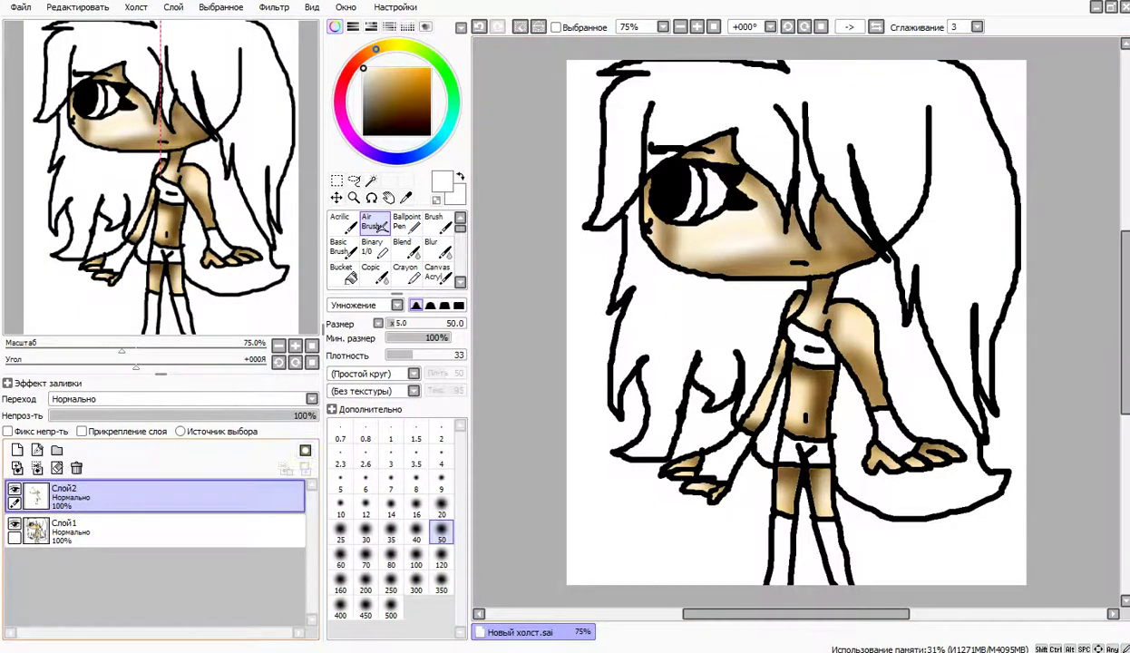
drag(299, 415, 219, 416)
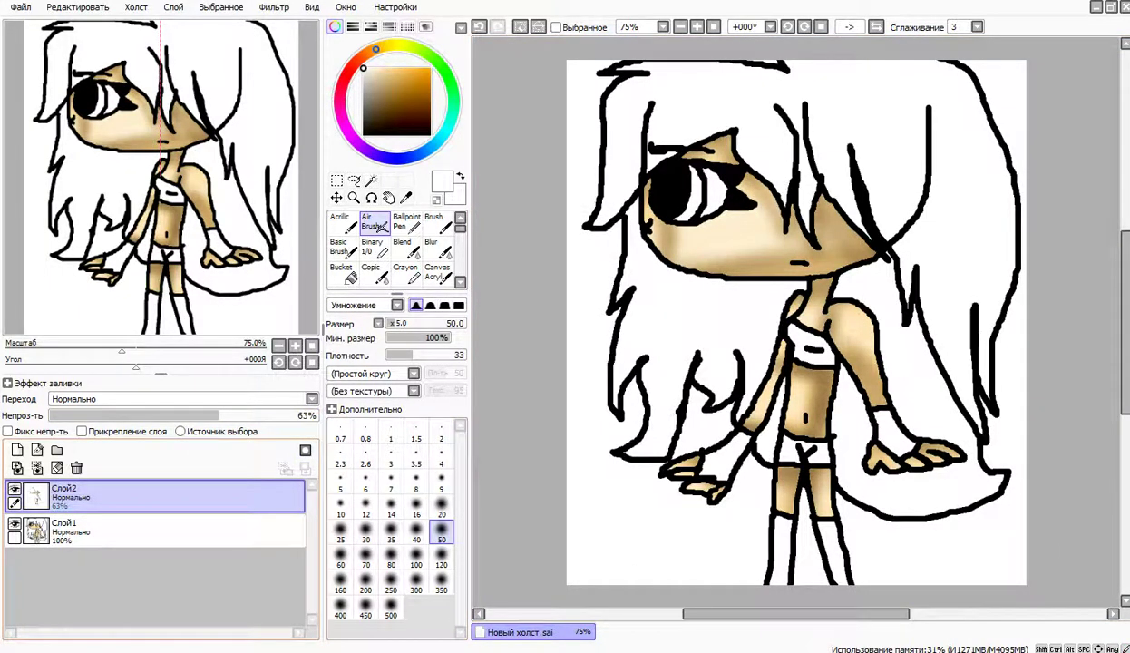
drag(217, 415, 186, 415)
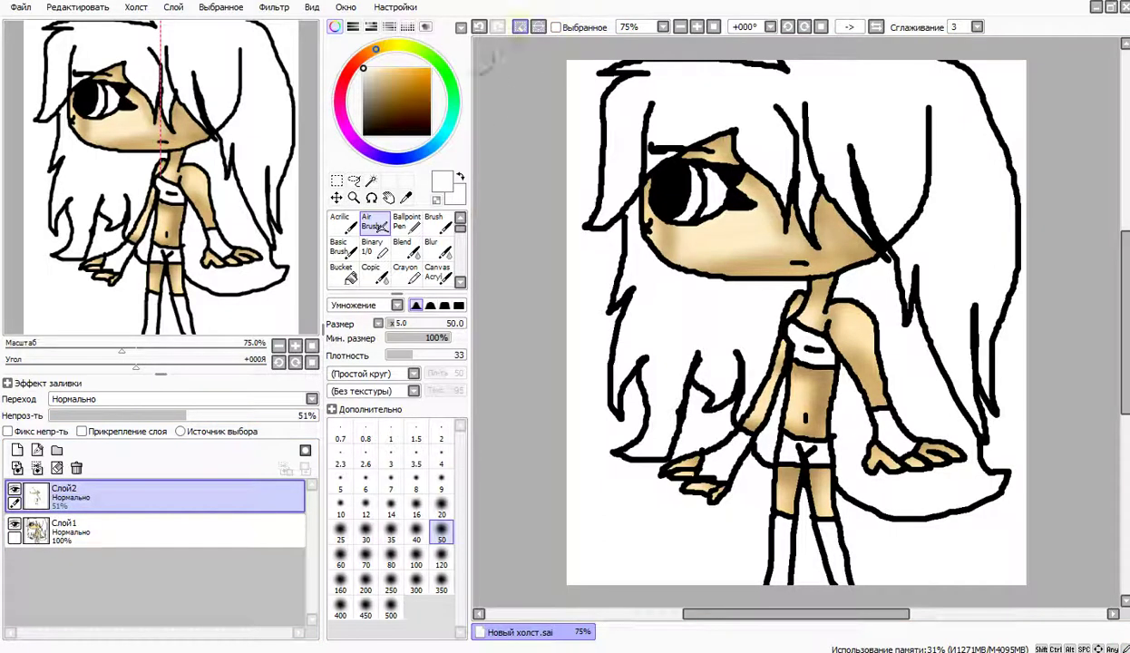
Airbrush a bright pink blush onto the cheek beside the mouth and clear the selection.
drag(352, 66, 341, 110)
click(430, 69)
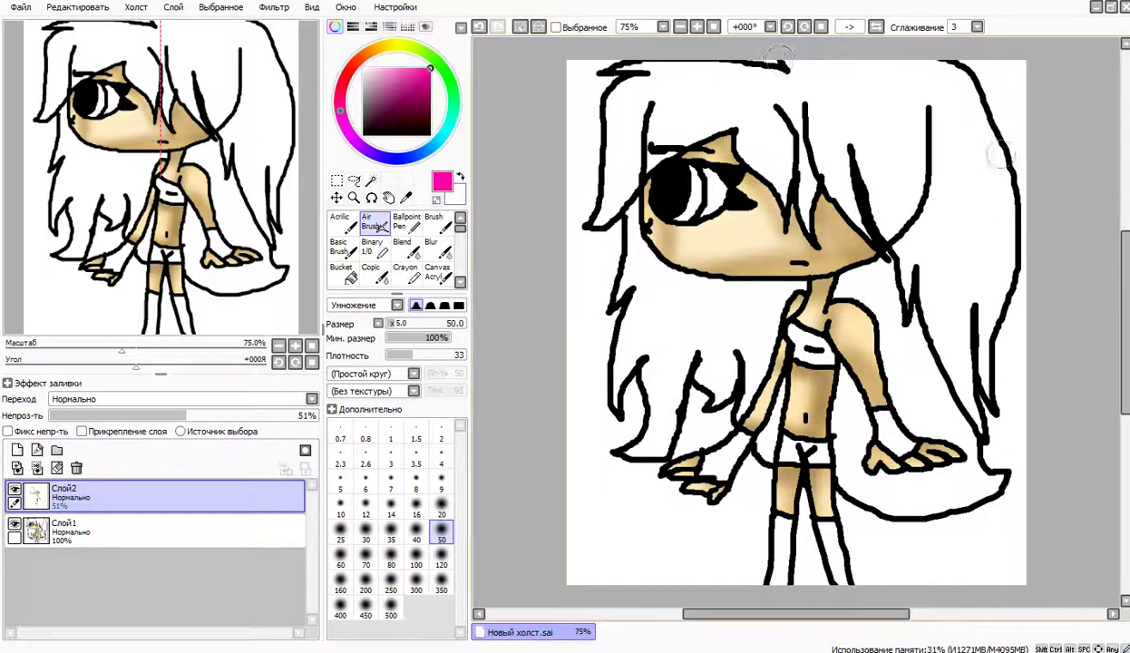
mouse_move(865, 219)
mouse_down()
mouse_move(762, 232)
mouse_move(767, 242)
mouse_up()
click(520, 26)
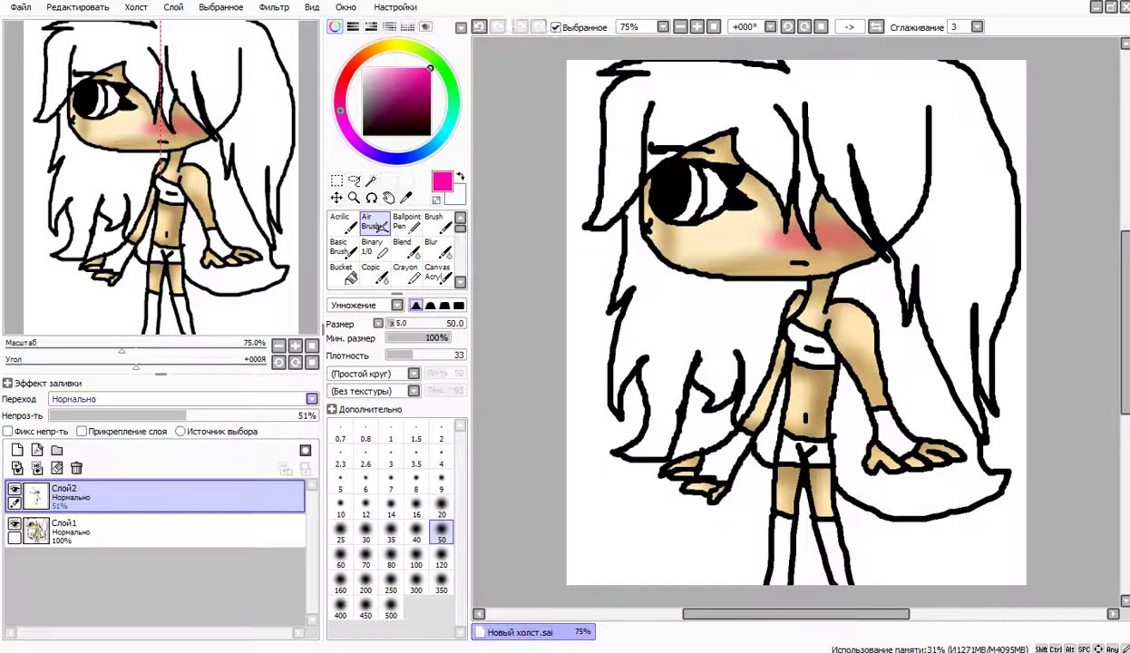
Select the chest top with the Magic Wand and paint it bright pink on Слой1 with the size 100 Binary brush.
click(136, 530)
click(371, 181)
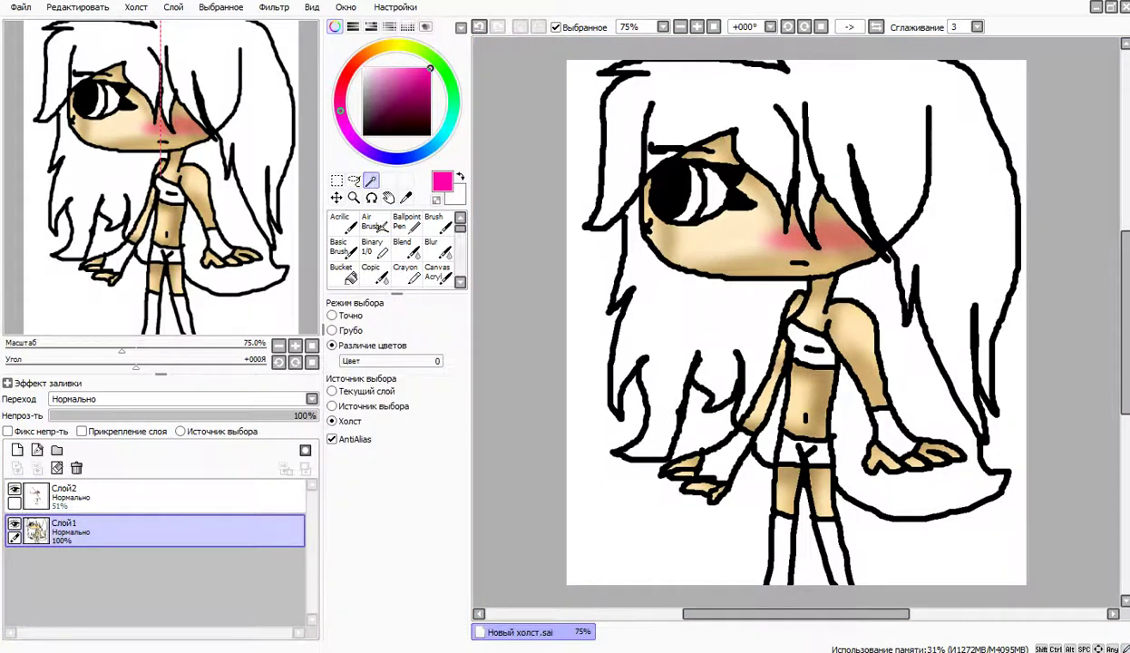
click(804, 336)
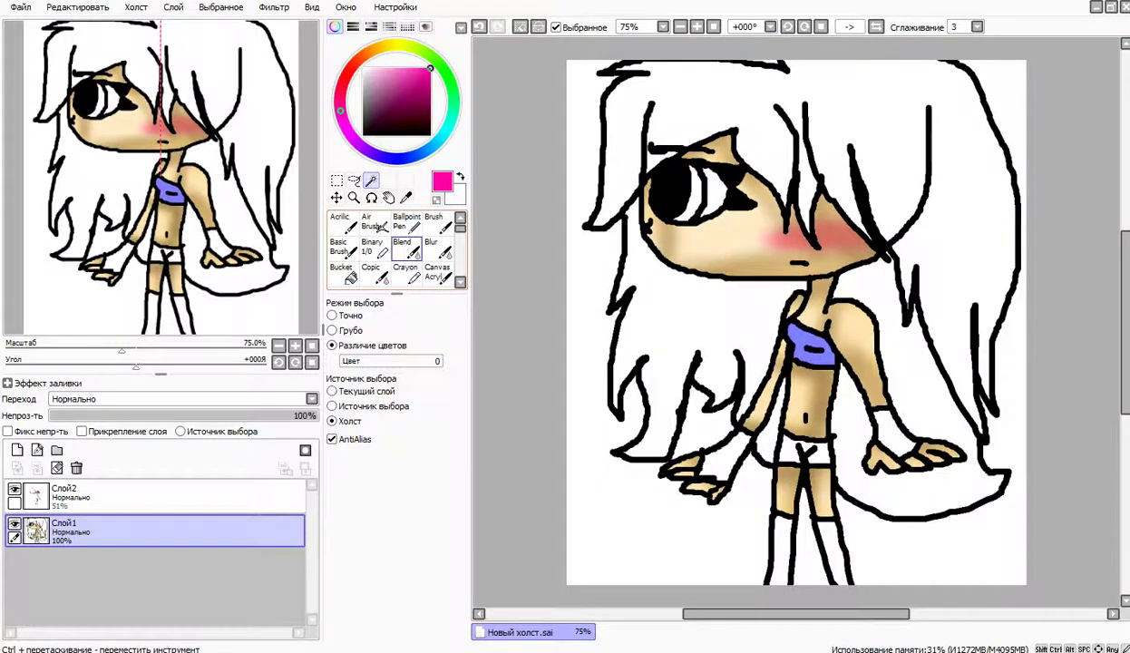
click(375, 248)
drag(791, 319, 817, 356)
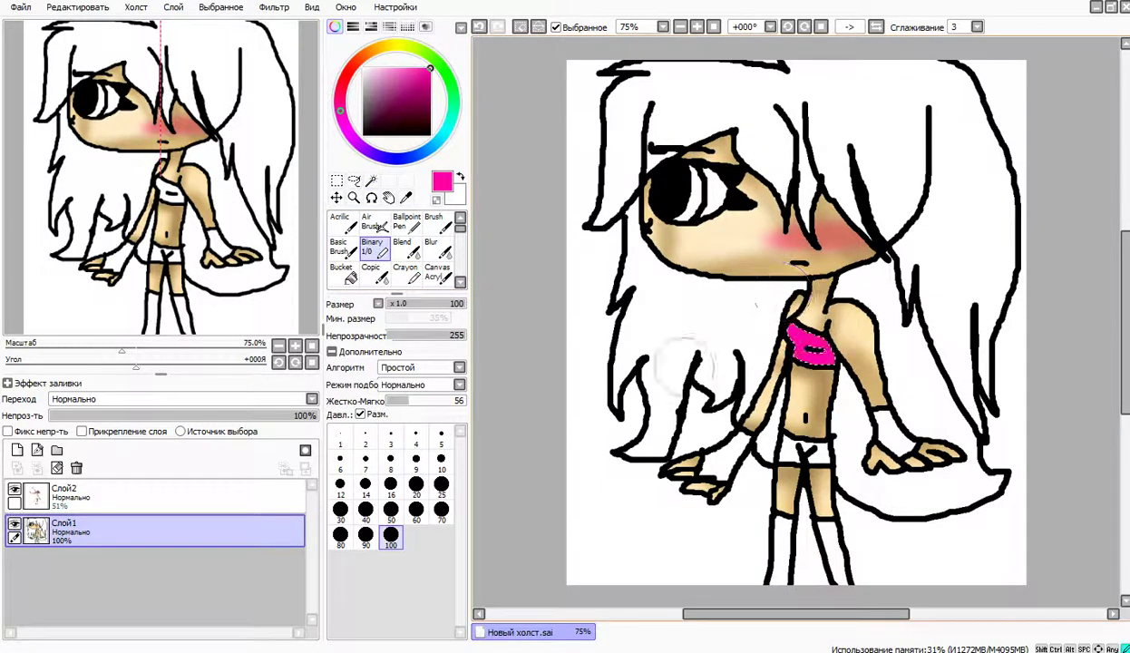
Shade the pink top in dark magenta on Слой2 with the size 20 Air Brush and add white highlights.
click(375, 224)
click(430, 105)
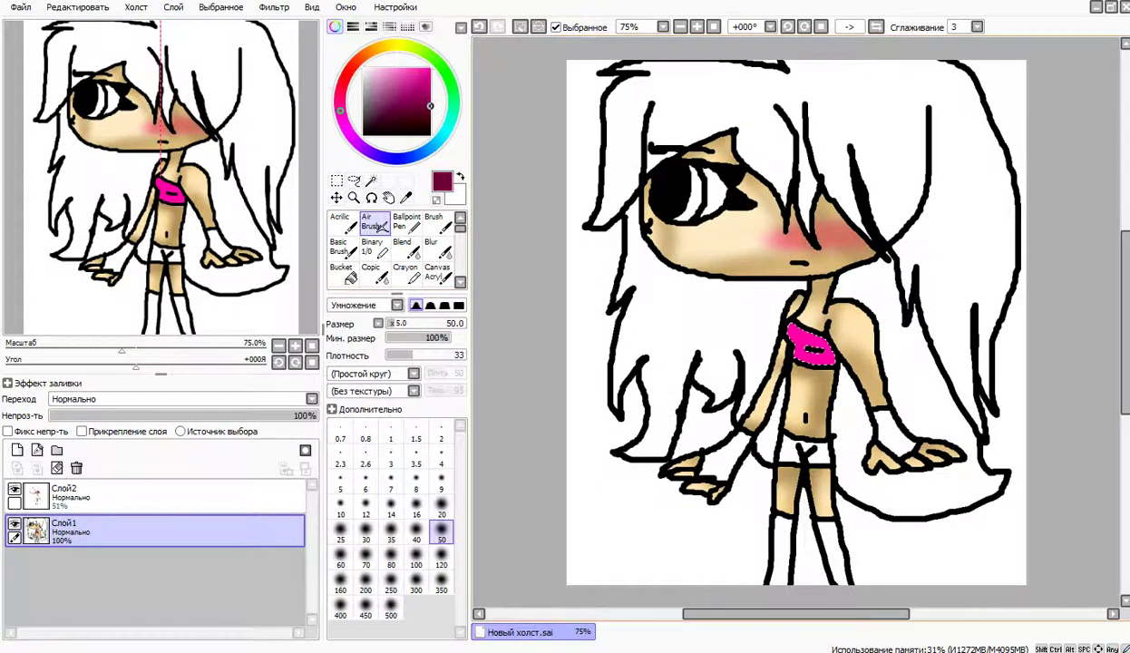
click(442, 513)
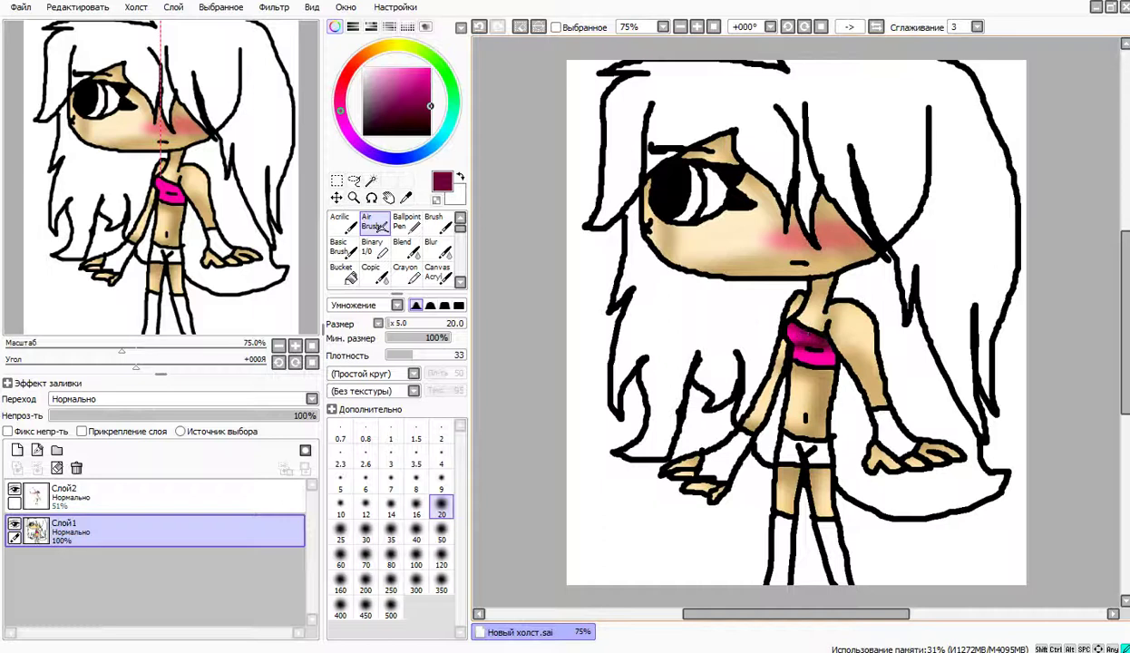
drag(803, 332, 817, 357)
key(ctrl+z)
click(136, 494)
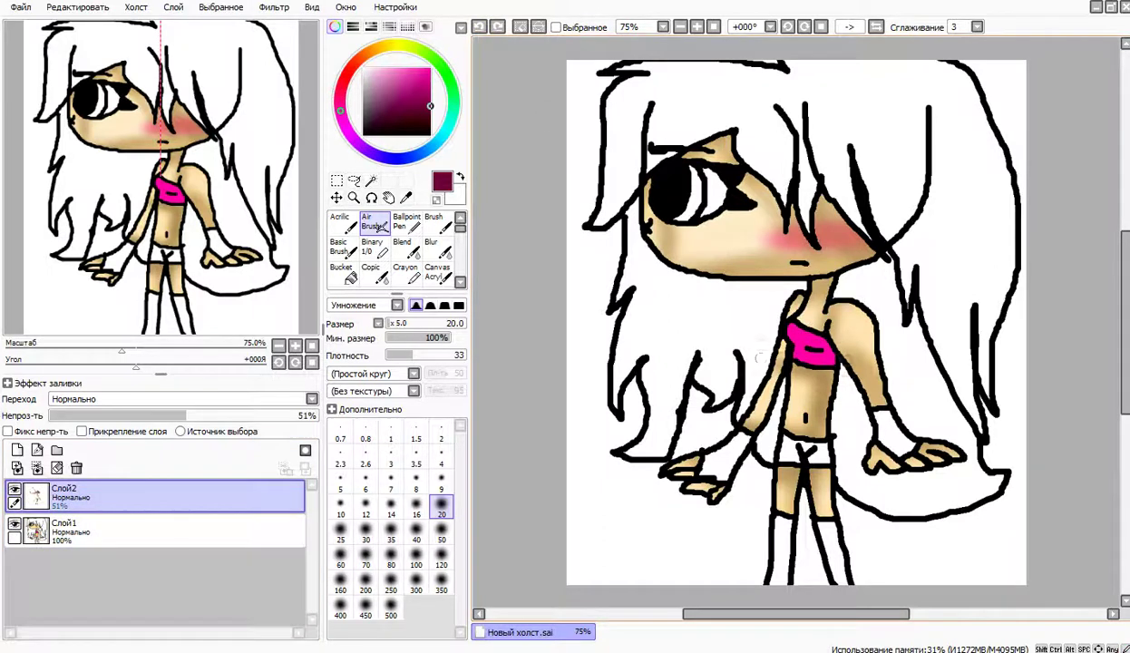
drag(850, 353, 852, 348)
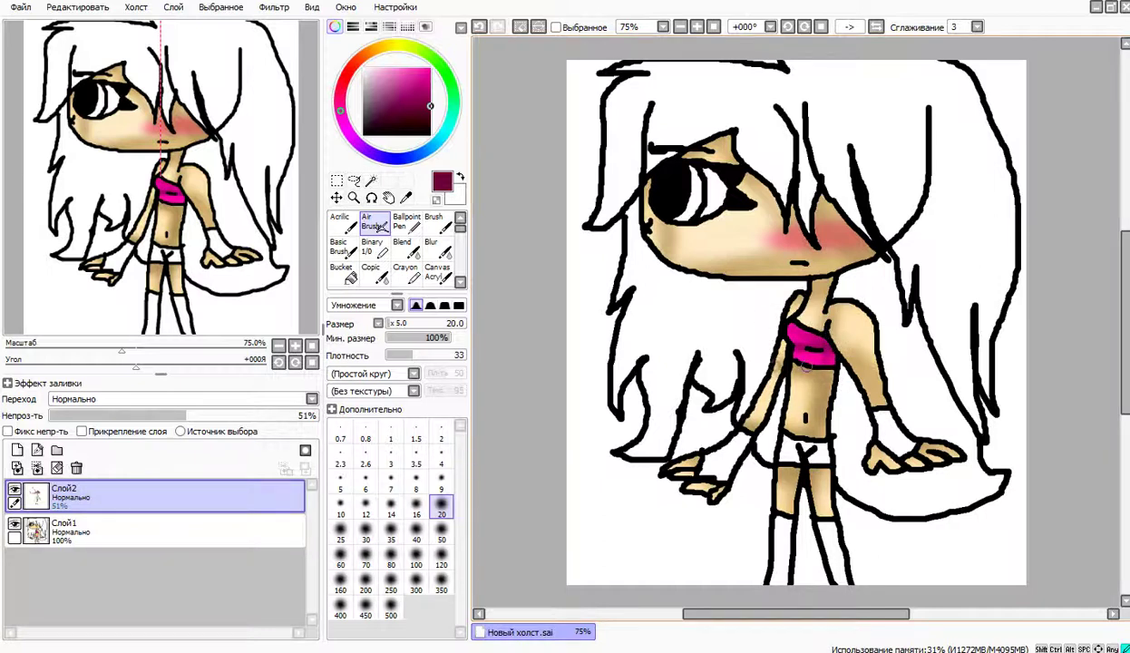
right_click(664, 326)
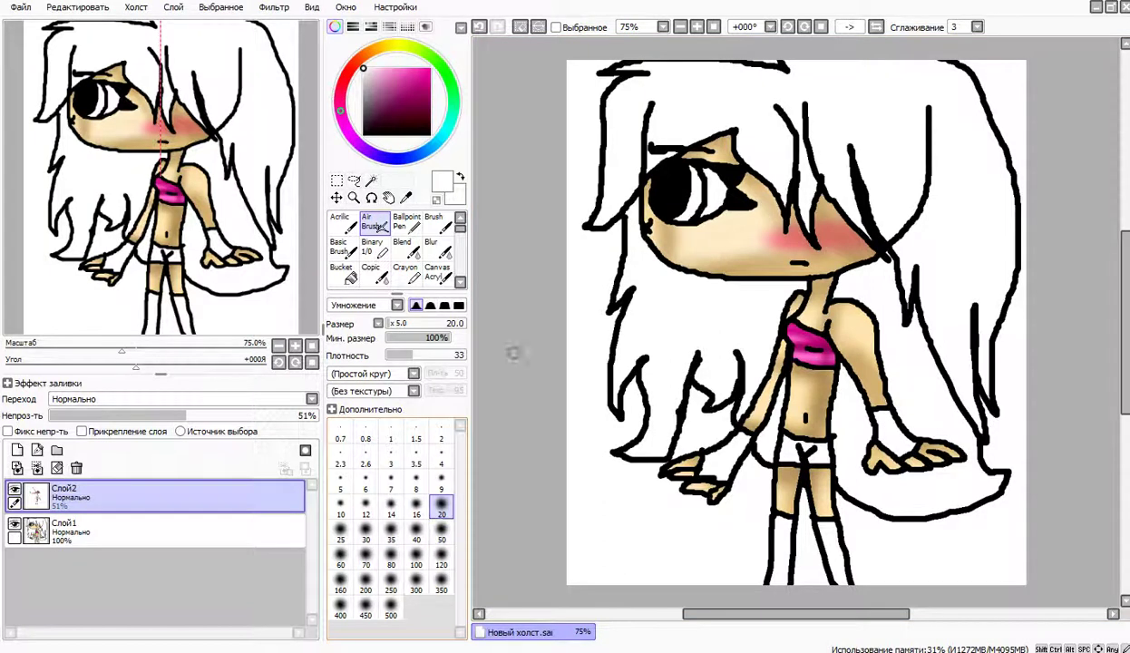
click(442, 540)
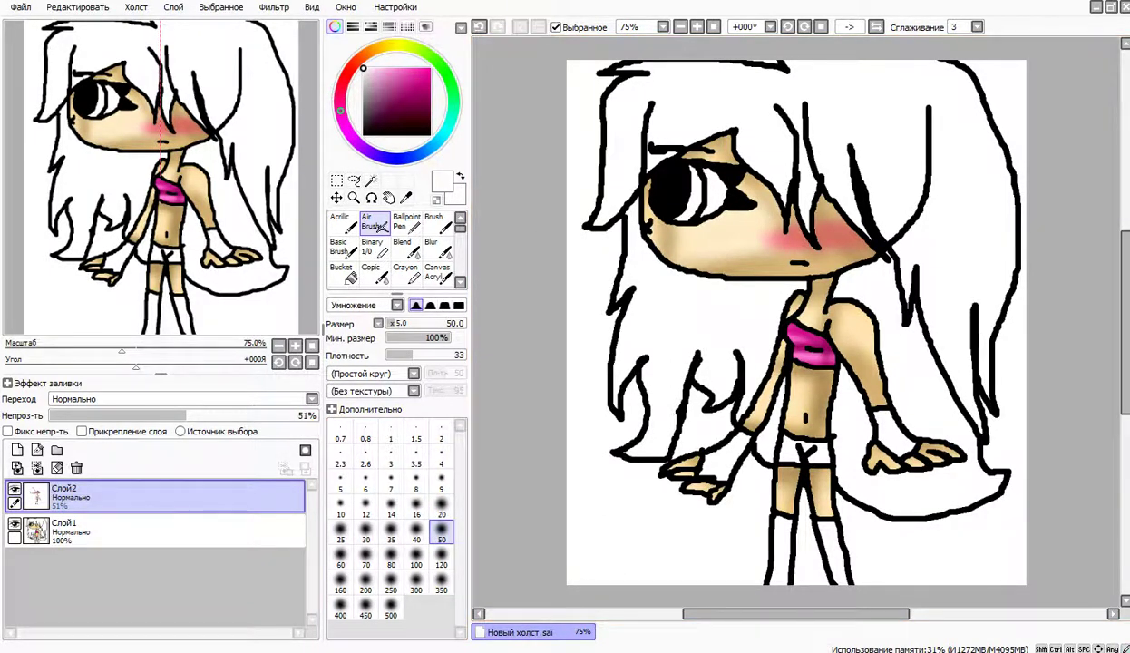
click(154, 531)
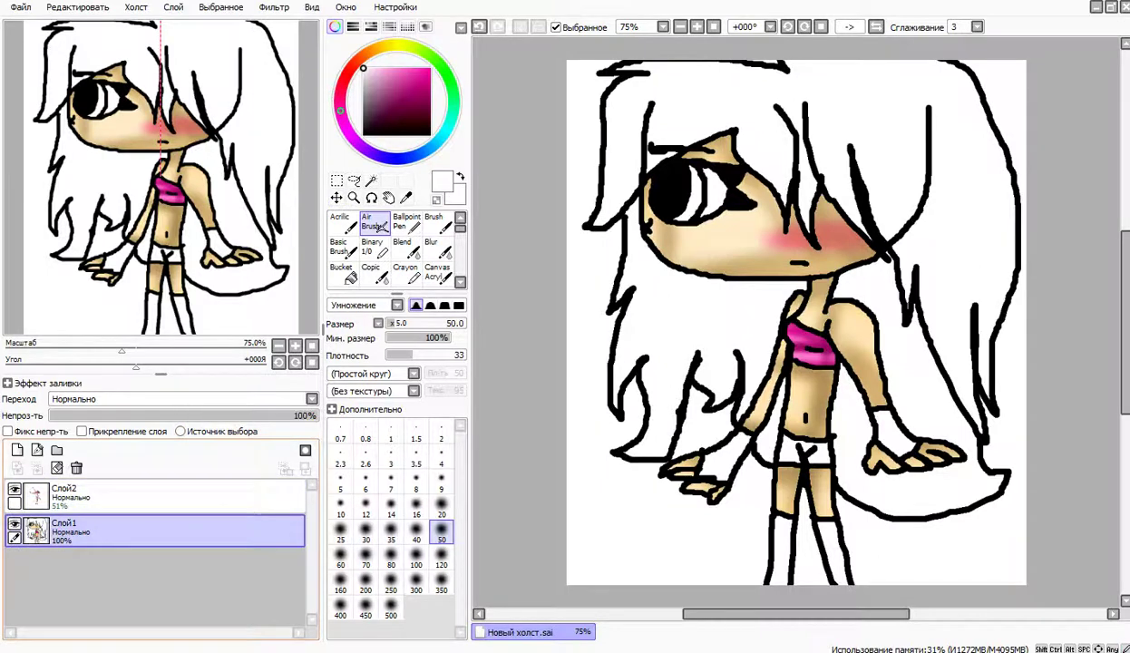
click(154, 496)
click(308, 416)
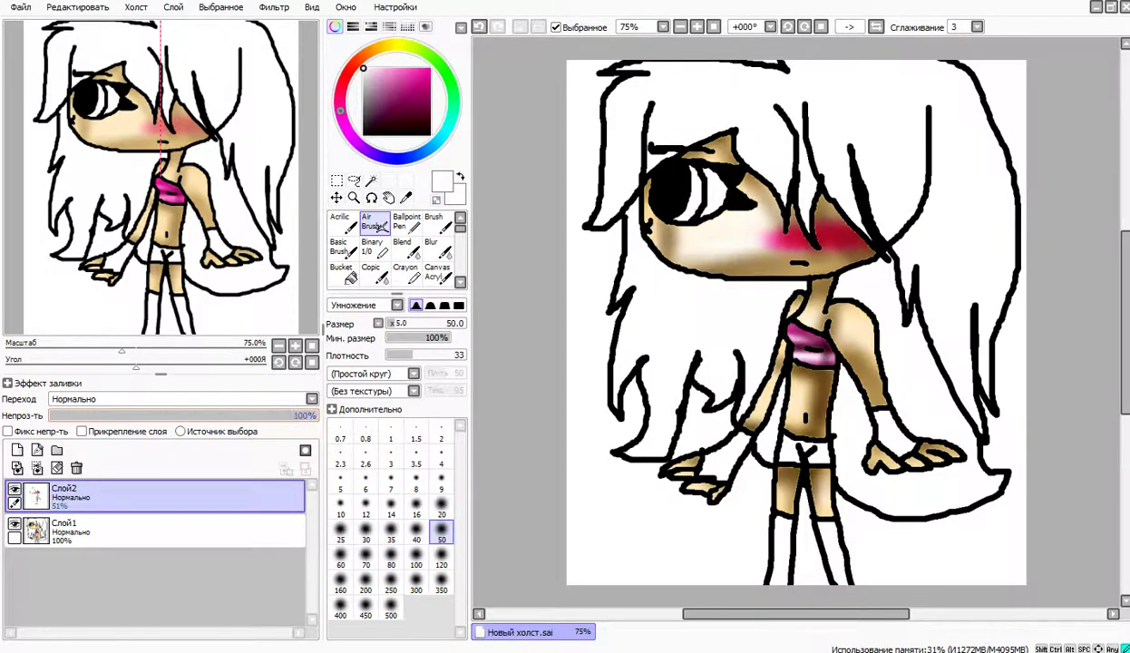
drag(309, 410, 186, 410)
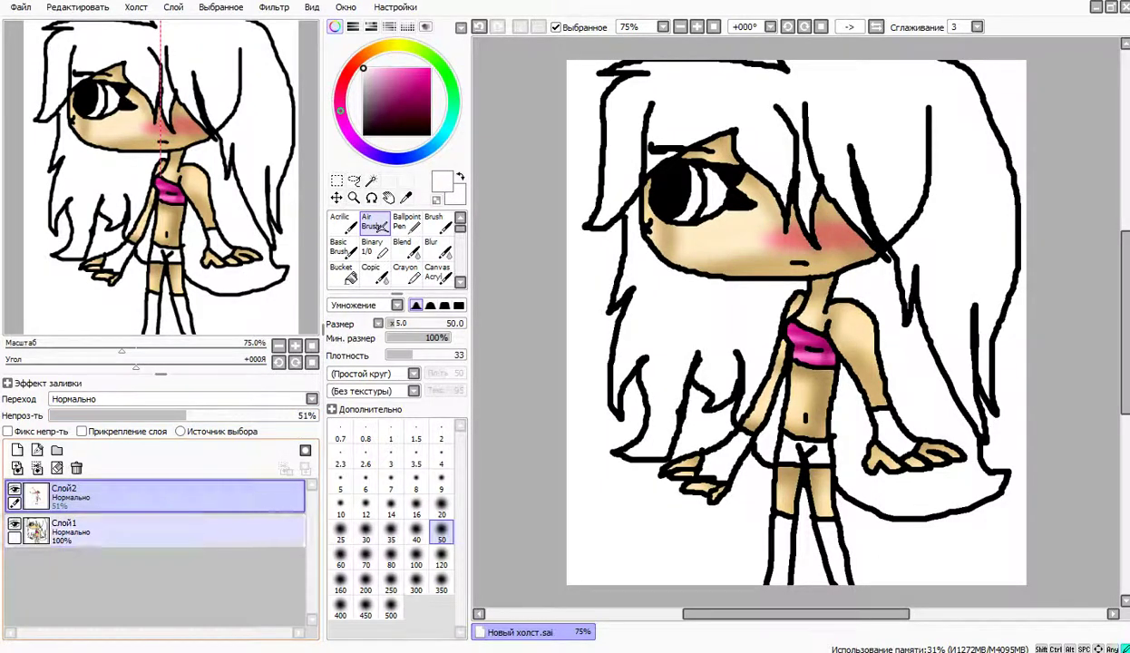
Select the shorts with the Magic Wand and paint them bright sky blue on Слой1 with the size 100 Binary brush.
click(163, 531)
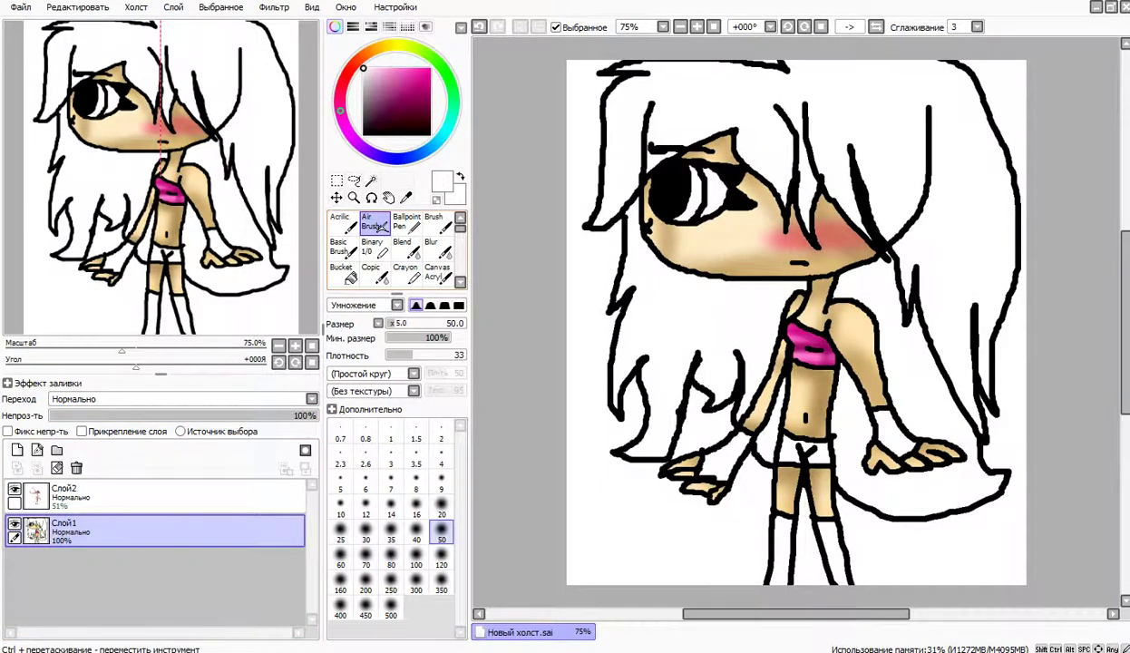
key(w)
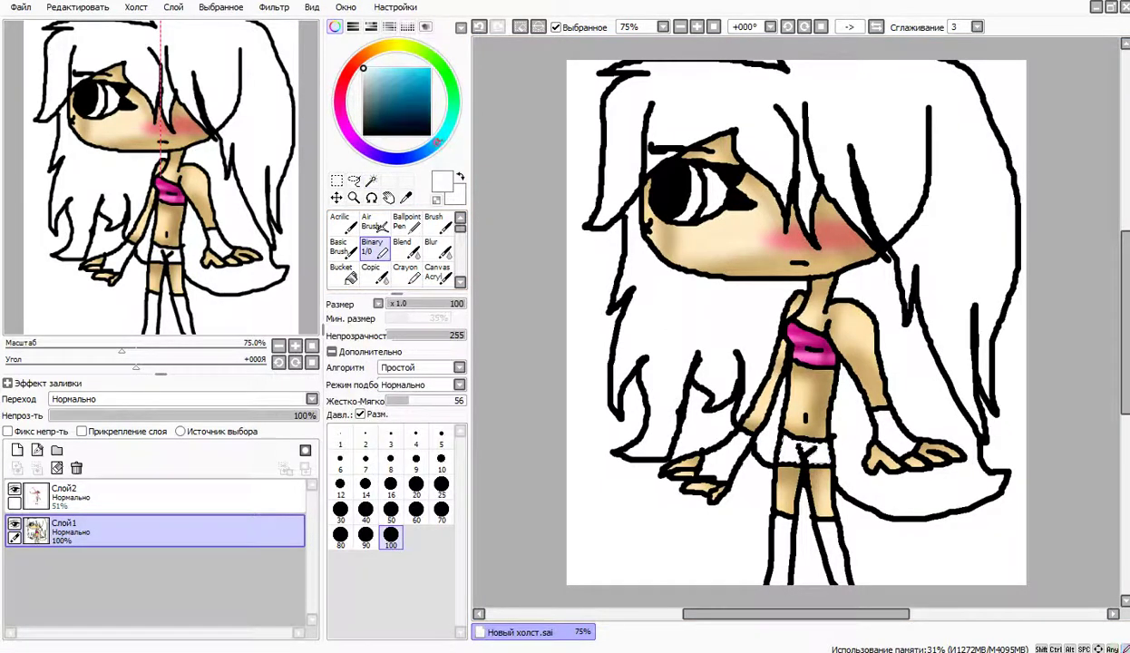
drag(424, 81, 430, 68)
drag(811, 447, 733, 490)
Shade the blue shorts in dark blue on Слой2 with the size 50 Air Brush and add white highlights.
click(163, 496)
click(375, 223)
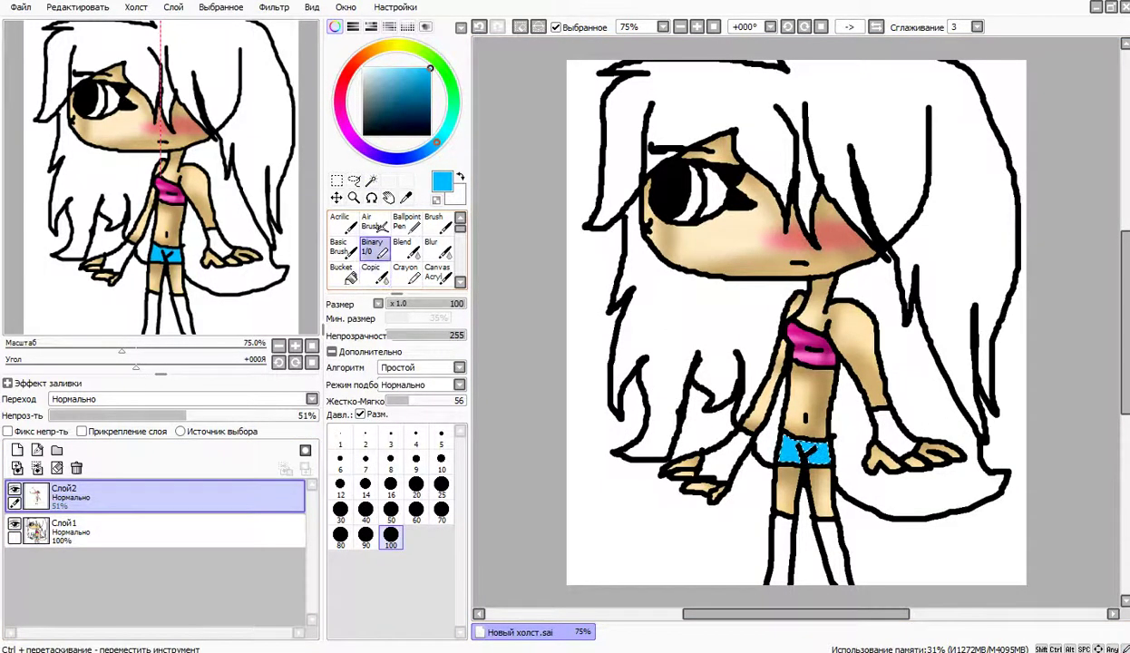
click(431, 95)
click(557, 27)
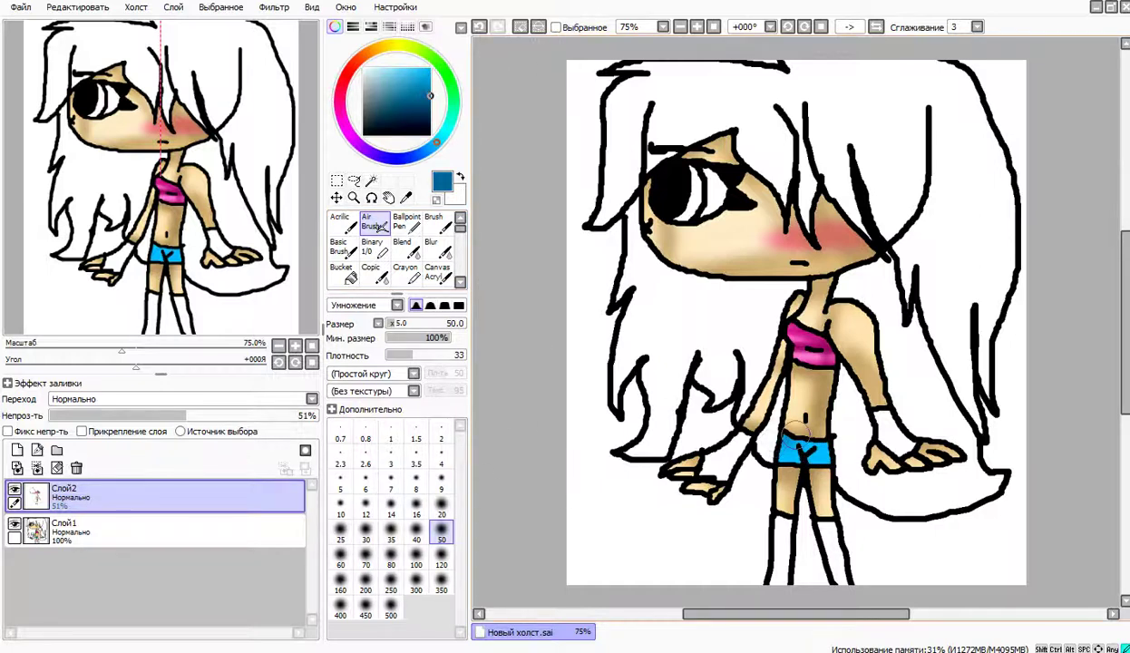
drag(800, 426, 846, 435)
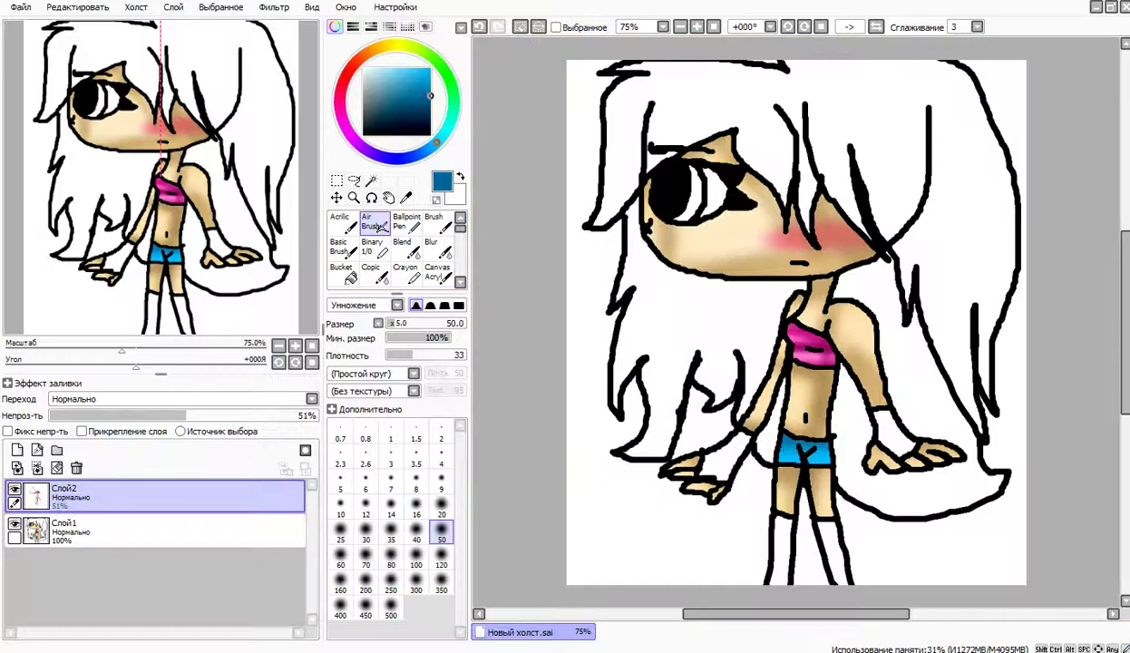
right_click(823, 544)
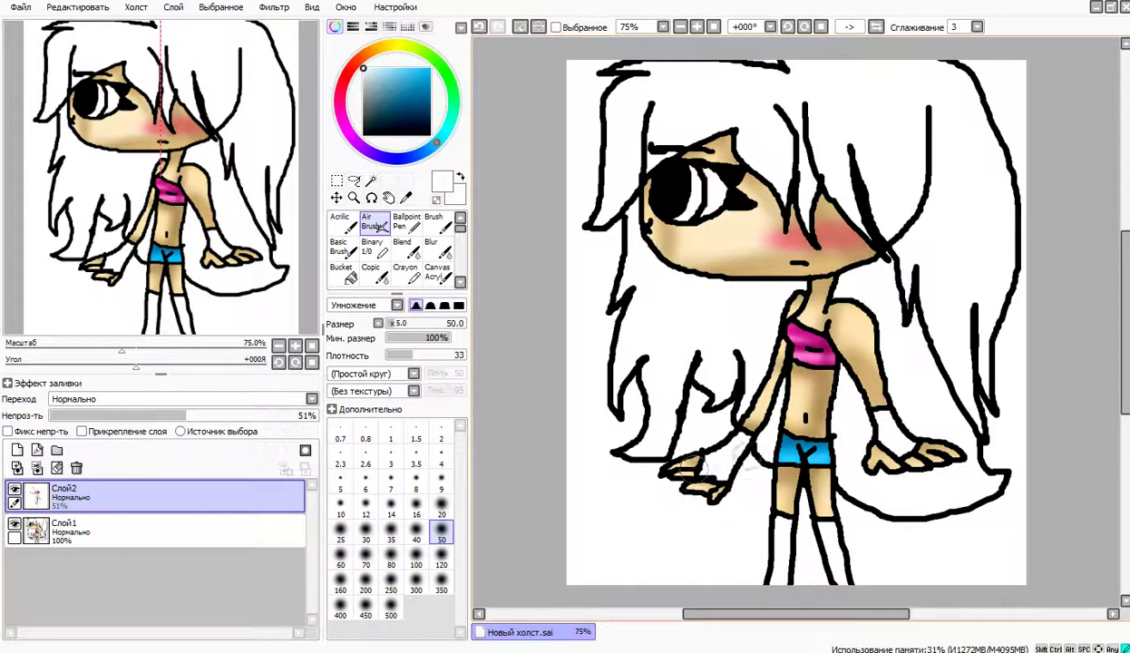
drag(782, 451, 830, 448)
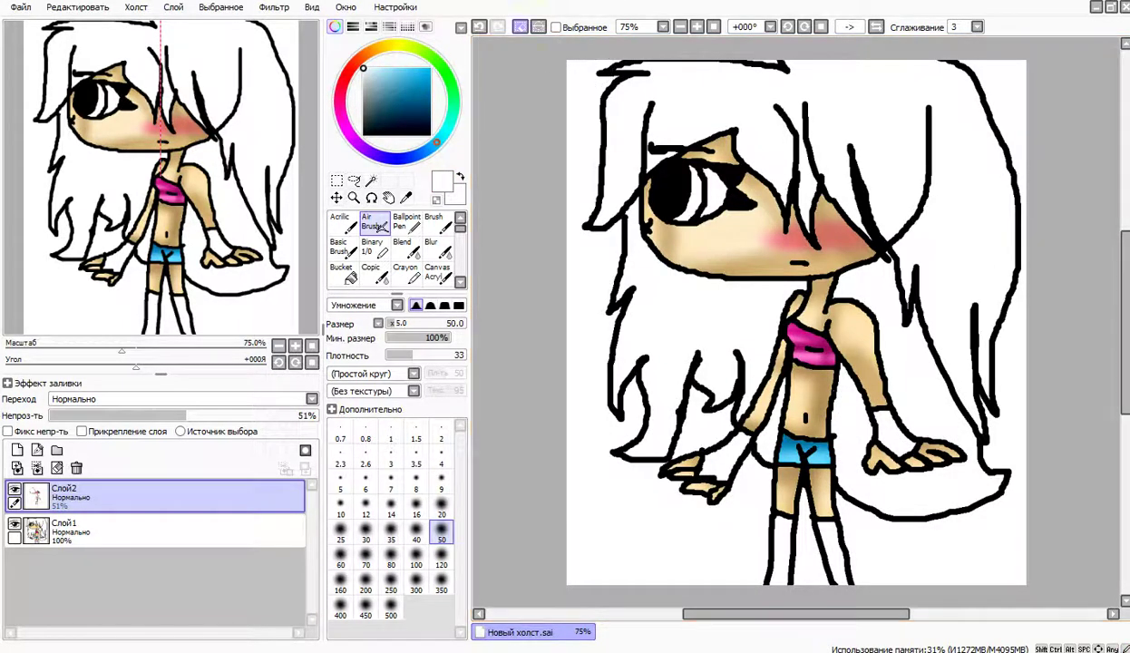
click(556, 27)
Fill both stockings with black on Слой1 using the Bucket.
click(154, 531)
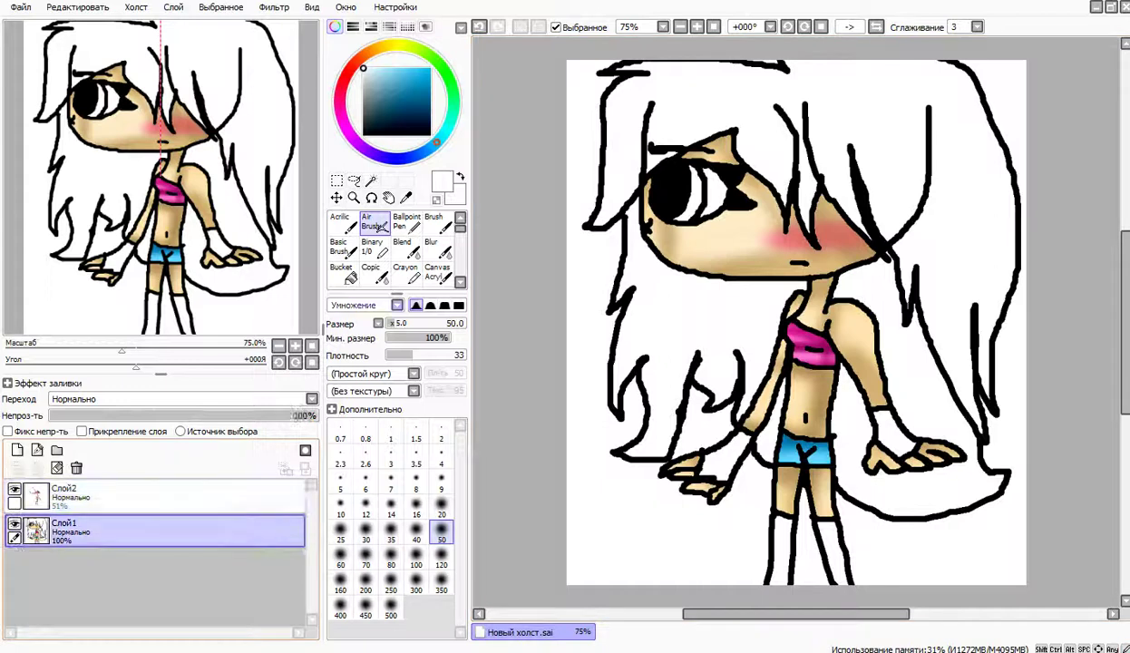
click(343, 274)
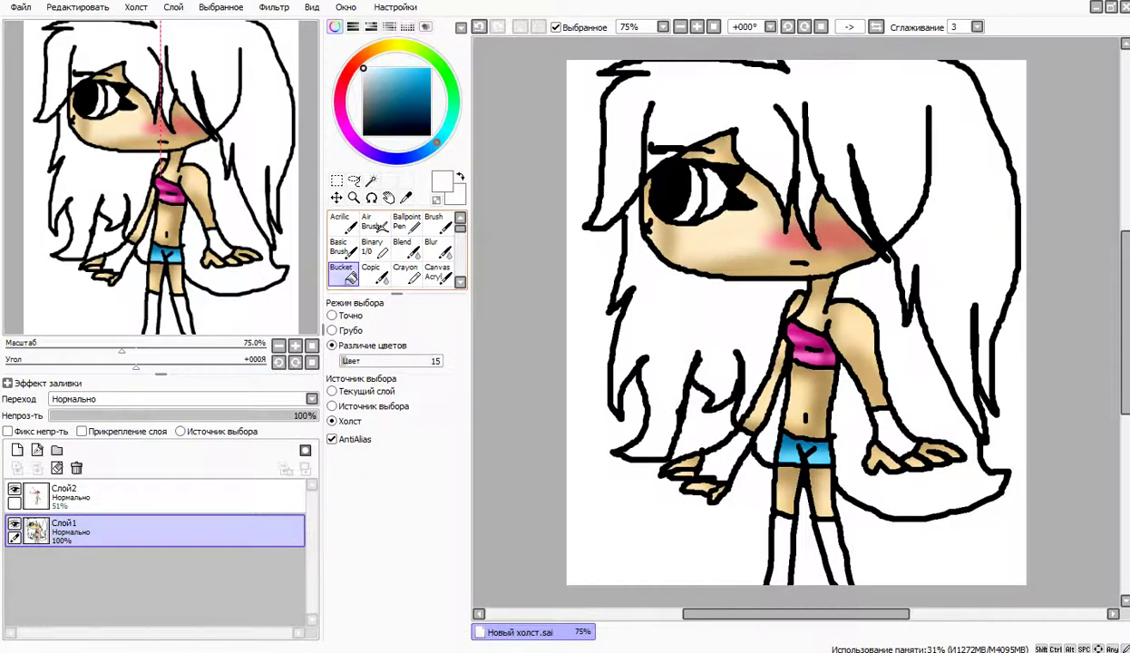
click(364, 136)
click(782, 544)
click(830, 544)
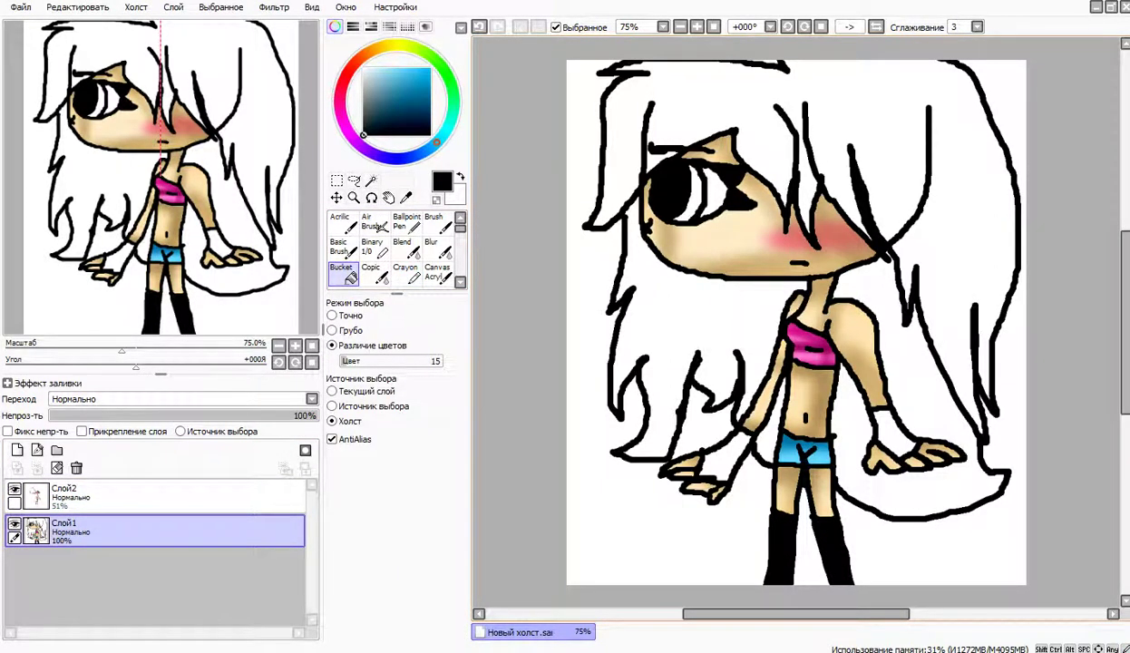
Select both fingerless gloves with the Magic Wand and set the Binary brush to size 100.
click(372, 247)
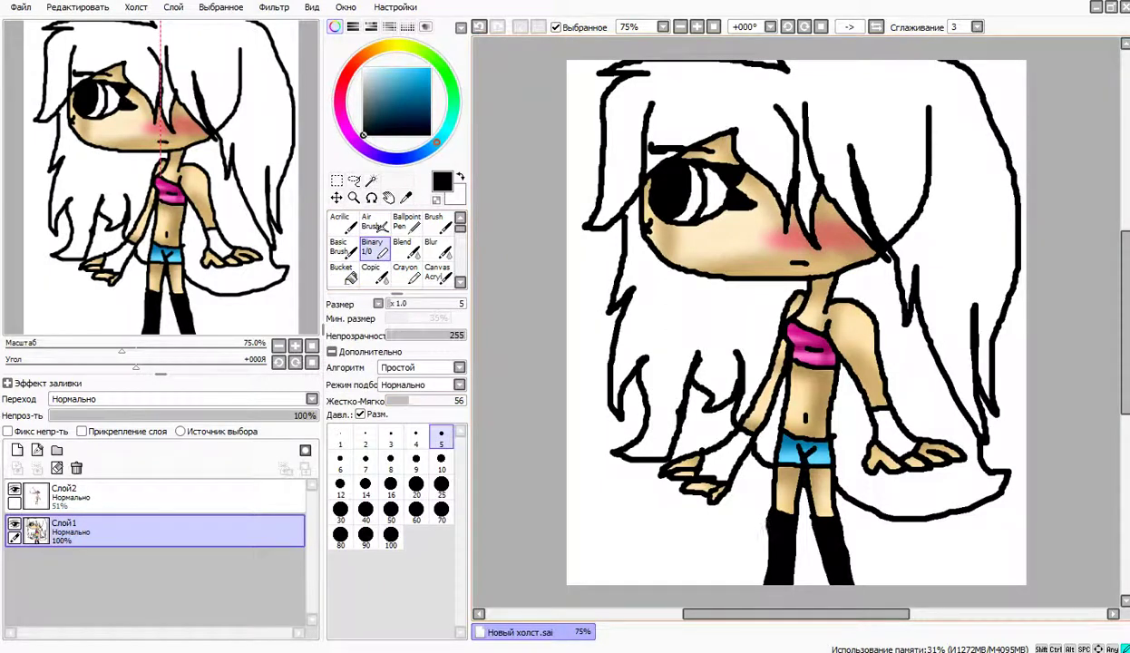
click(371, 181)
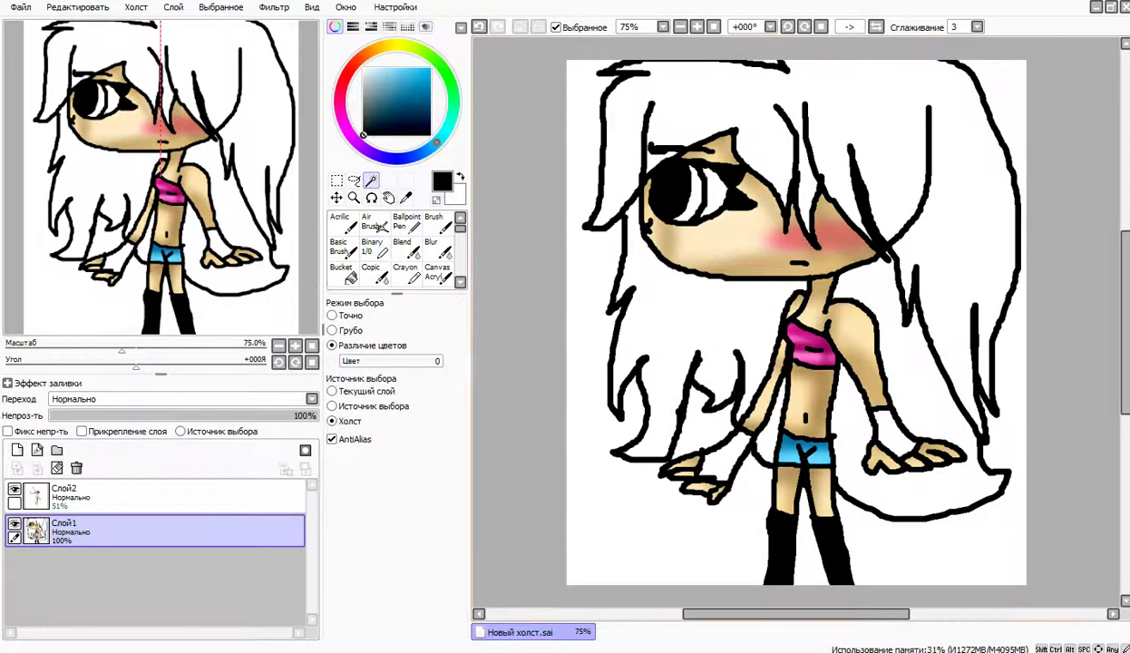
click(712, 449)
click(892, 433)
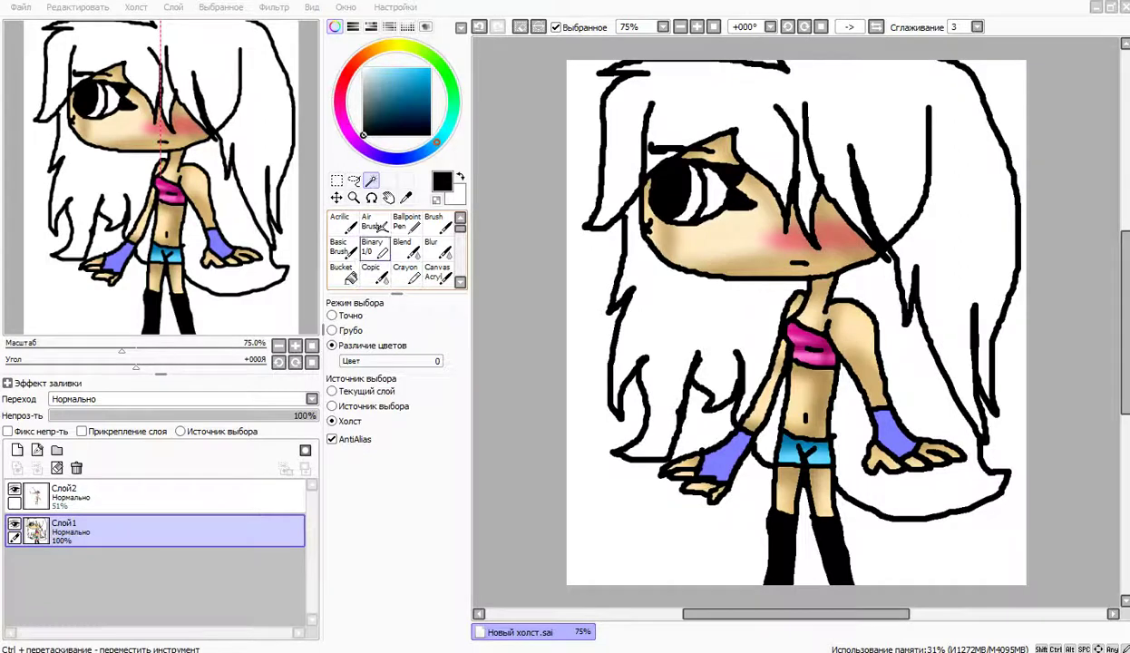
click(375, 249)
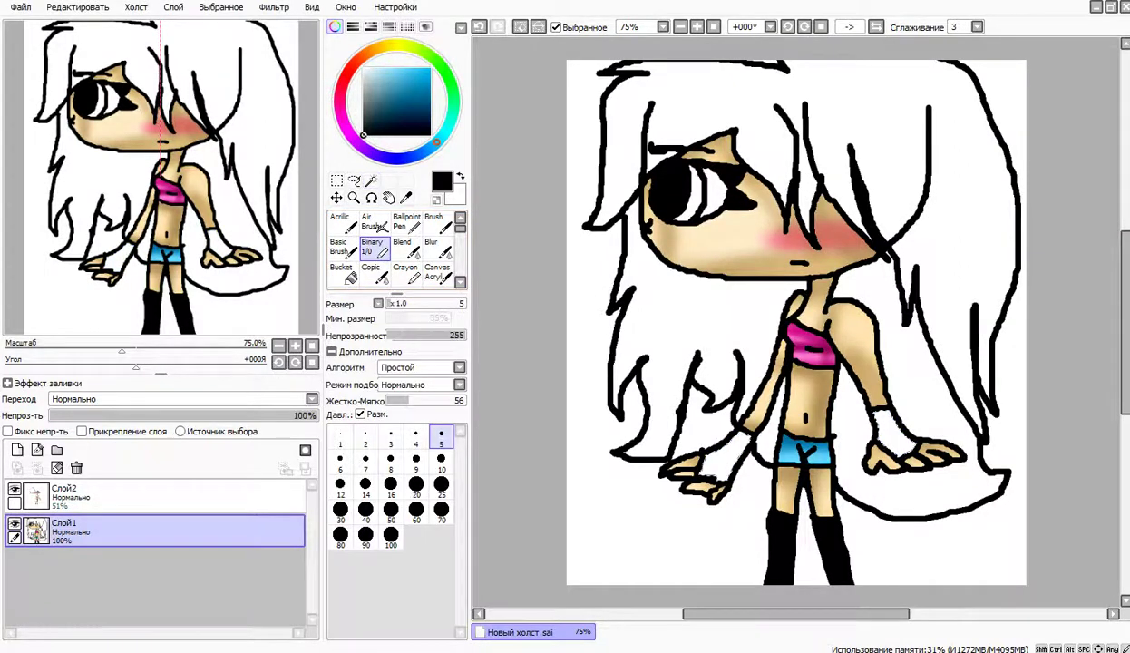
click(391, 536)
Try dark red and black as the colour of the selected gloves.
click(356, 64)
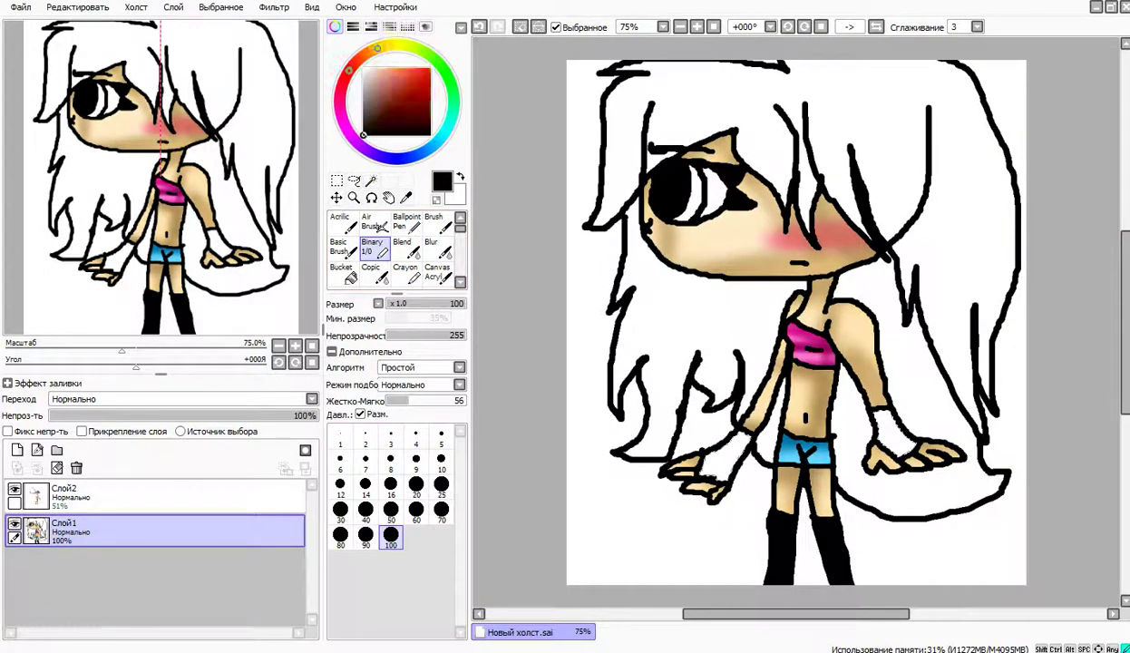
drag(404, 95, 413, 83)
drag(390, 44, 378, 47)
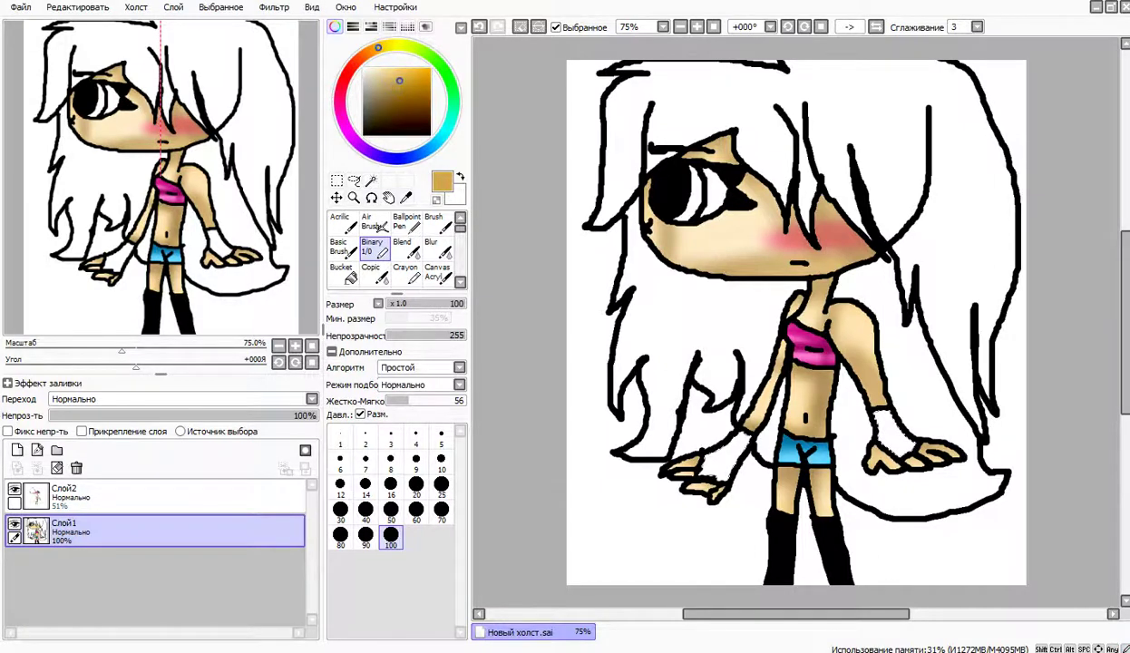
mouse_move(405, 94)
mouse_down()
mouse_move(392, 105)
mouse_move(389, 74)
mouse_move(375, 69)
mouse_move(391, 76)
mouse_up()
click(347, 74)
click(398, 100)
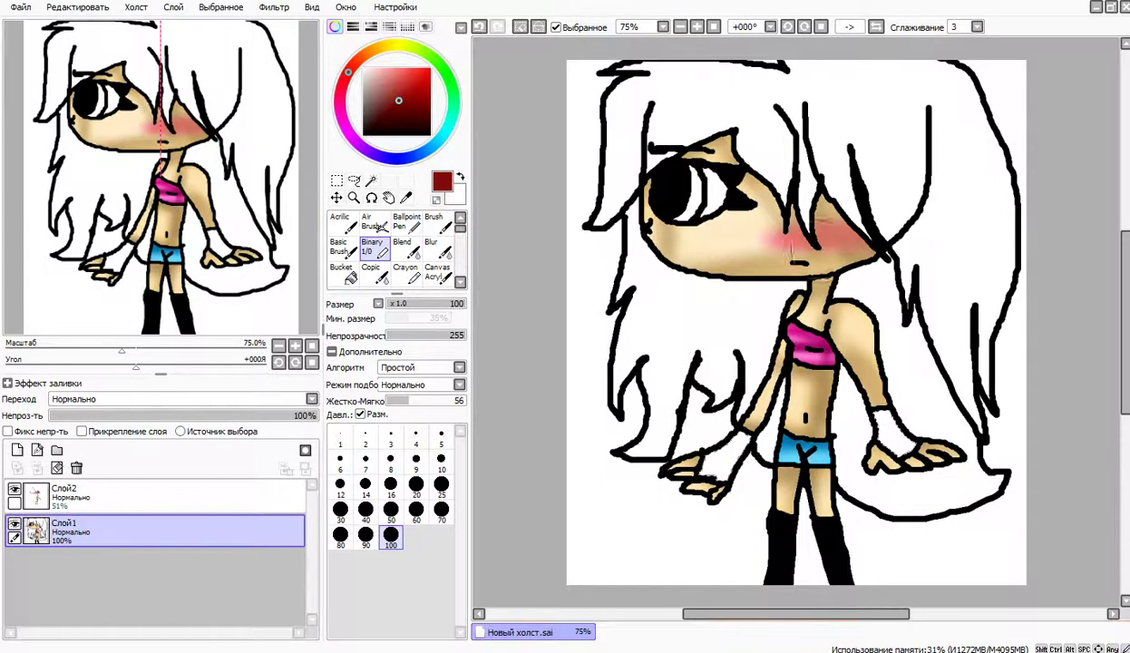
mouse_move(897, 410)
mouse_down()
mouse_move(883, 433)
mouse_move(744, 431)
mouse_up()
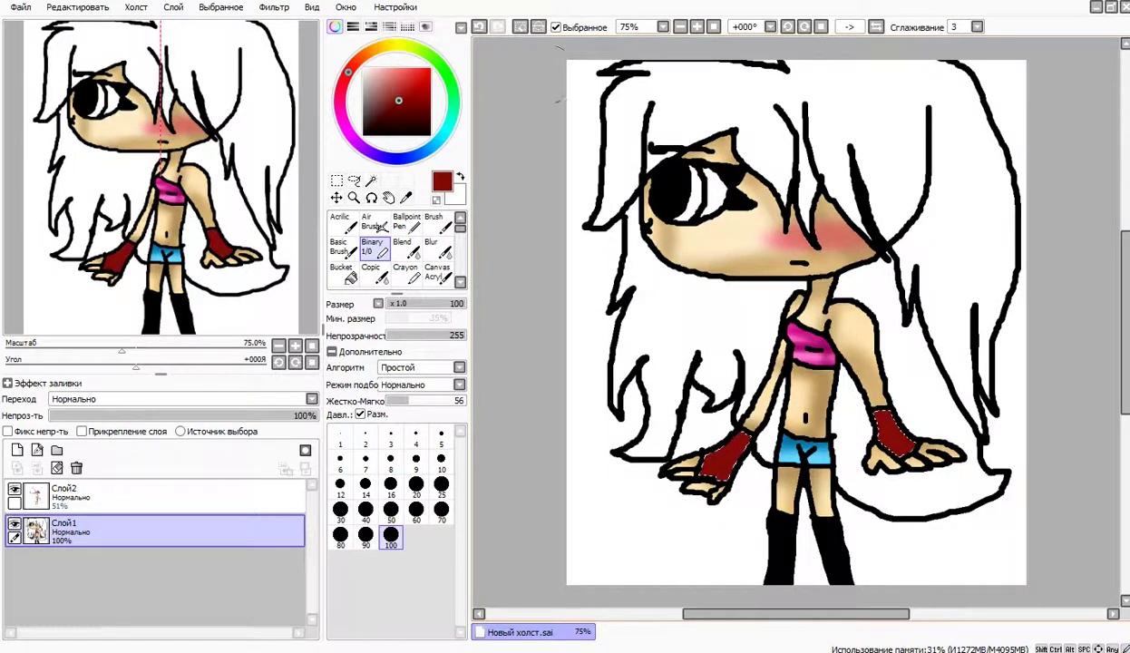
click(364, 135)
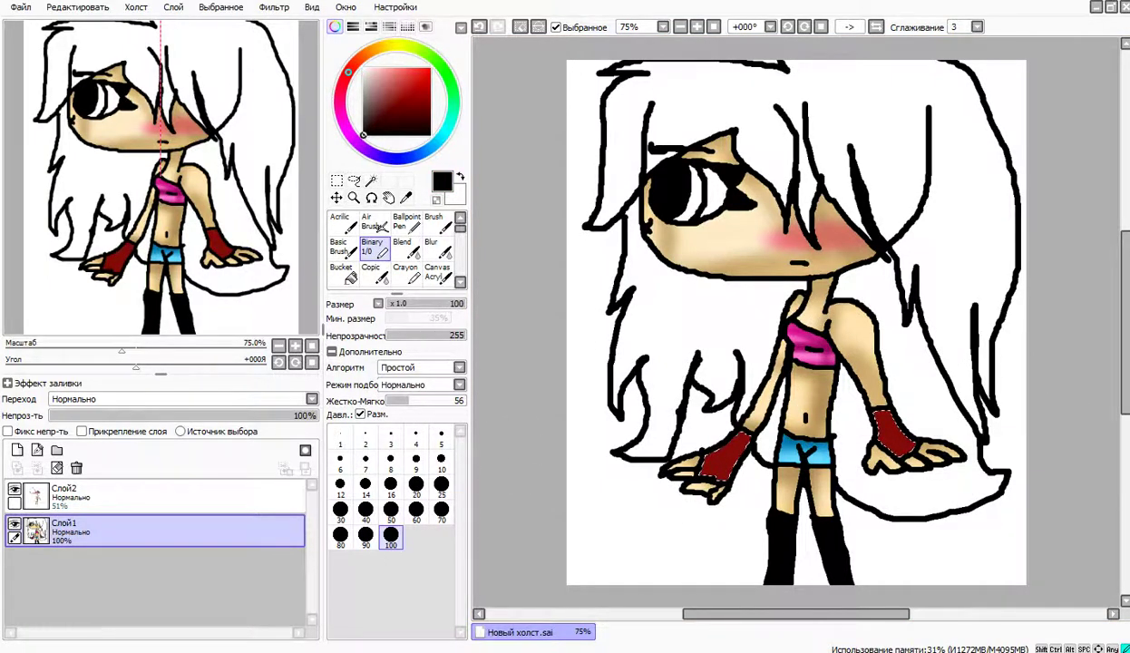
mouse_move(719, 430)
mouse_down()
mouse_move(949, 423)
mouse_move(692, 436)
mouse_up()
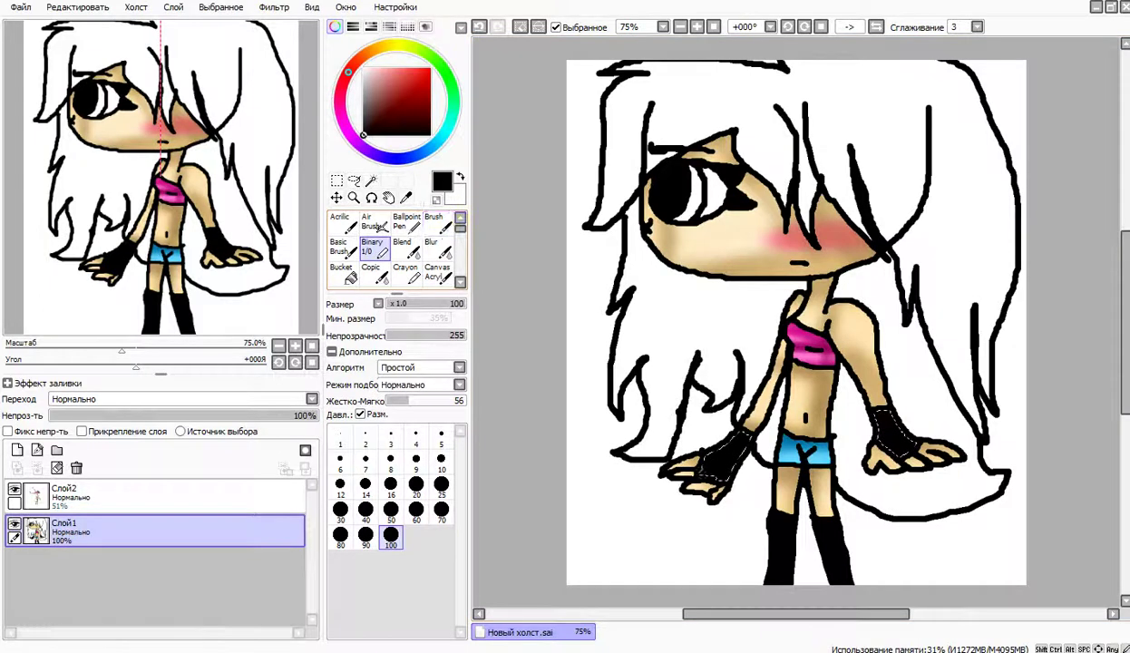
Paint both selected gloves light purple on Слой1 with the size 100 Binary brush.
click(356, 142)
click(430, 69)
mouse_move(705, 493)
mouse_down()
mouse_move(1050, 463)
mouse_move(700, 429)
mouse_move(965, 355)
mouse_up()
click(392, 68)
drag(887, 419, 628, 517)
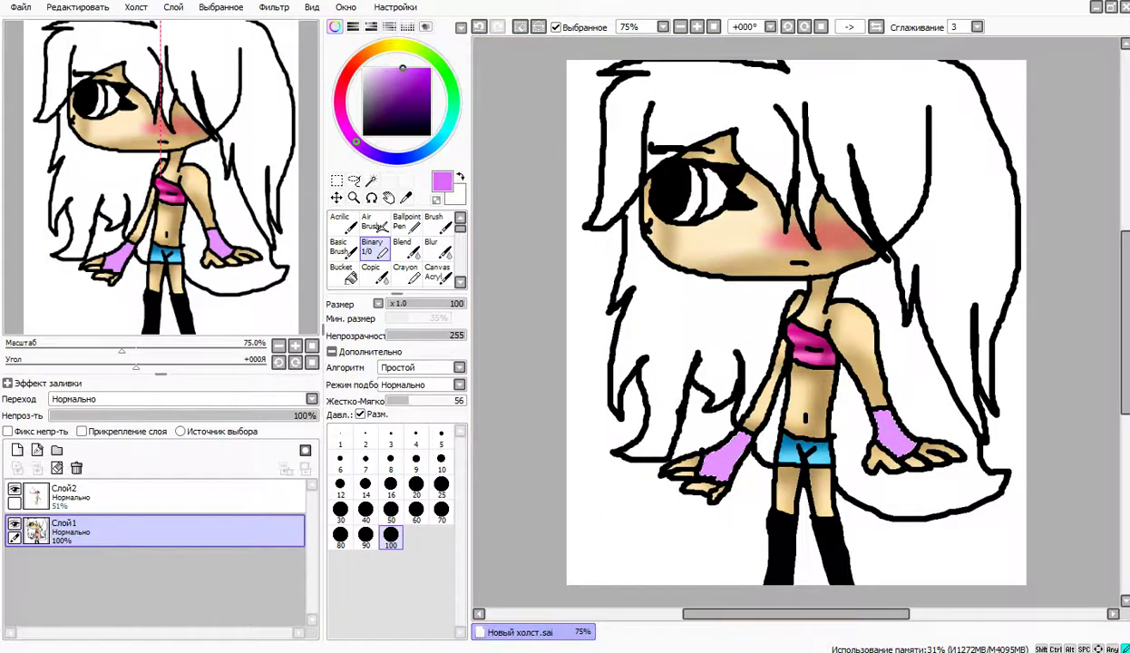
drag(898, 440, 714, 470)
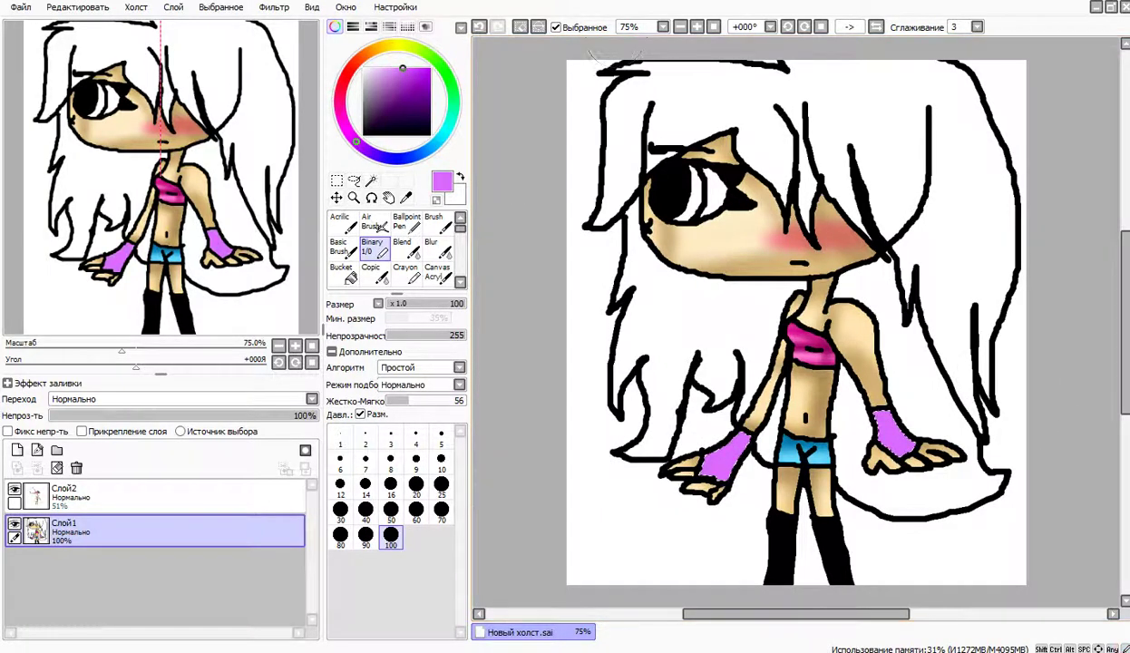
Shade the edges of both gloves in dark purple on Слой2 with the size 50 Air Brush, hiding the selection outline.
click(374, 222)
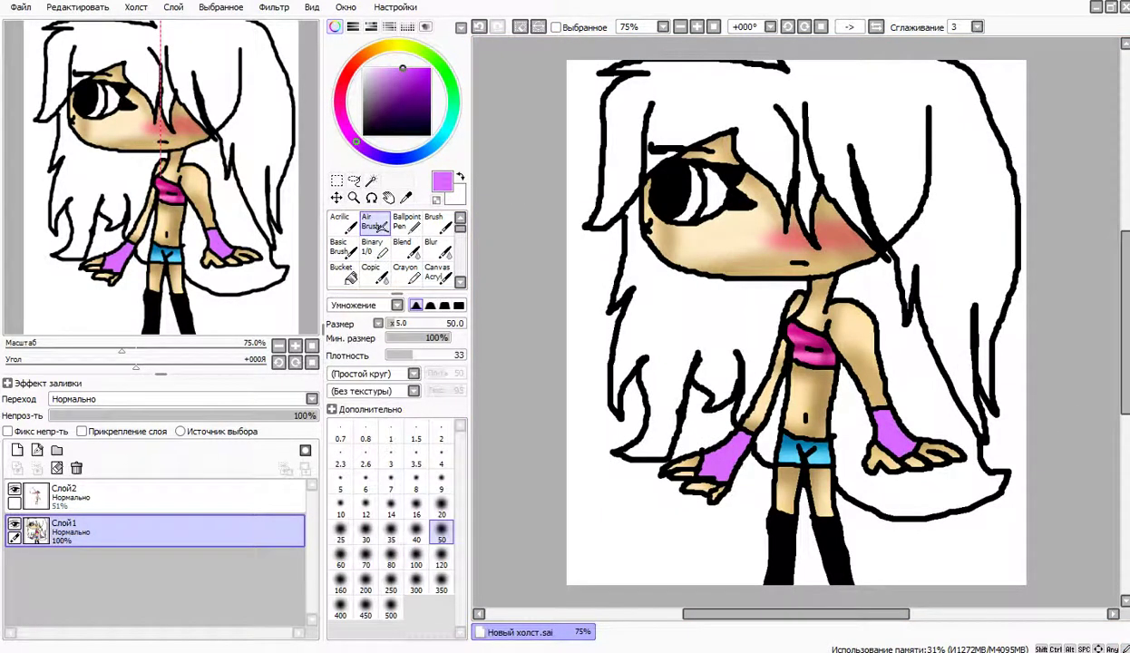
click(407, 97)
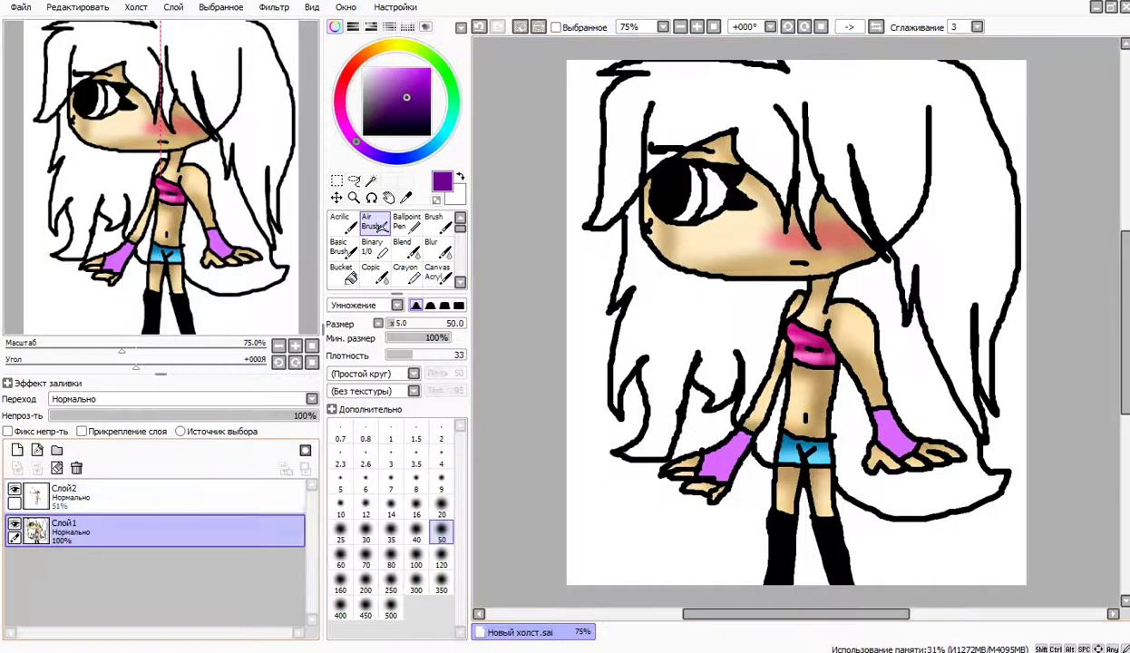
click(137, 496)
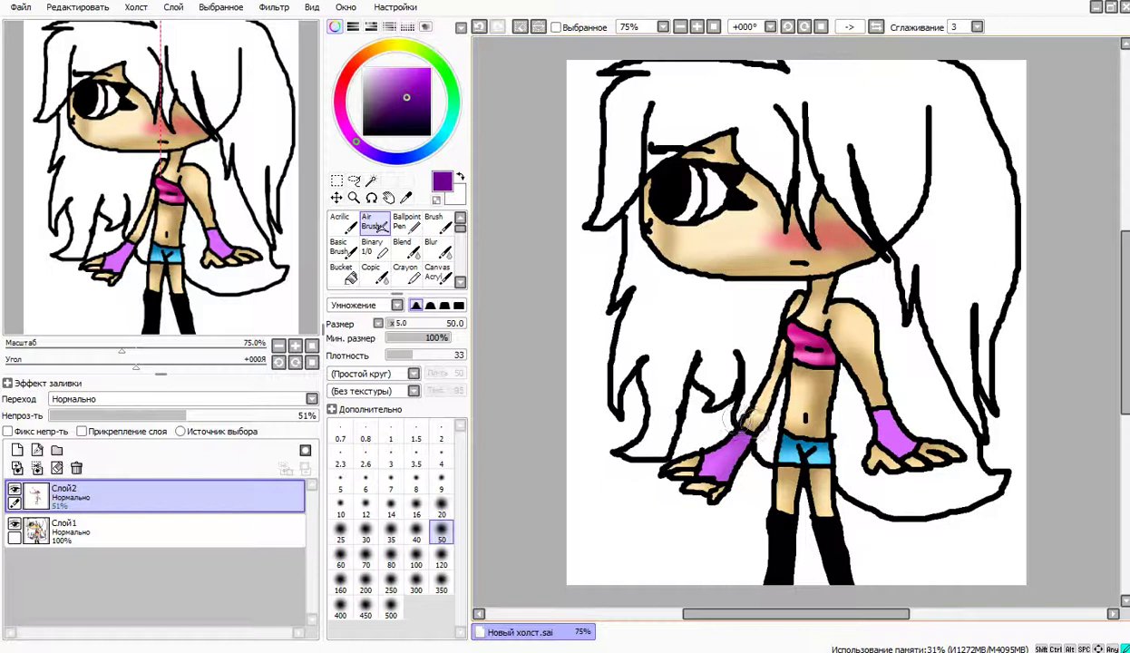
drag(755, 423, 711, 484)
drag(860, 386, 892, 400)
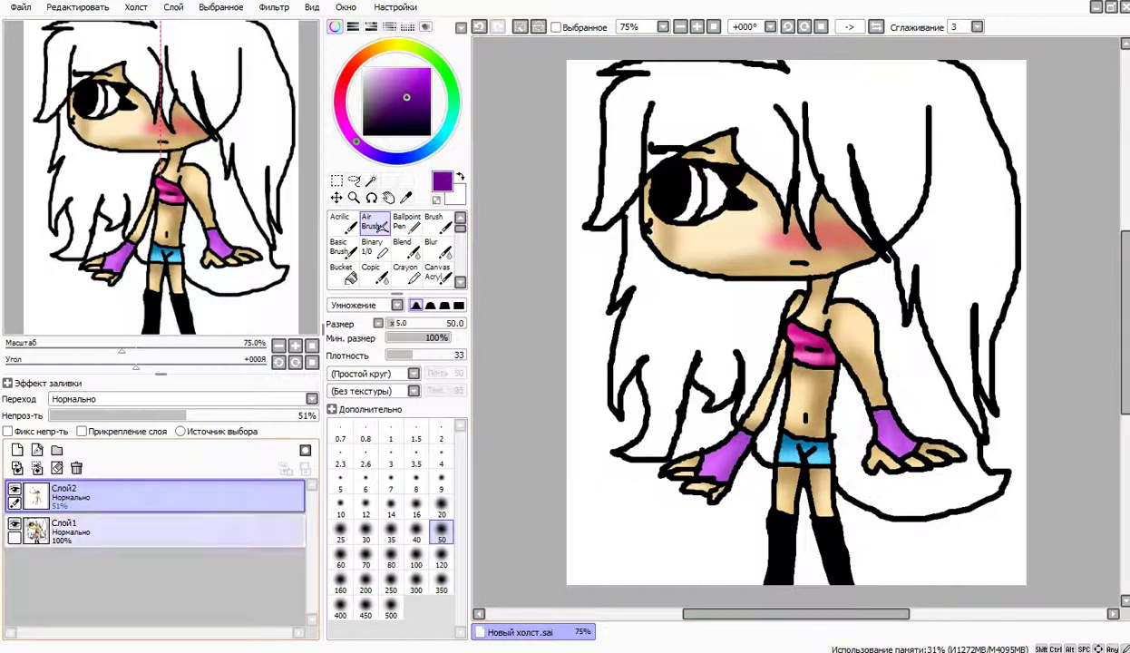
Rename the shading layer Слой2 as Тени.
double_click(109, 494)
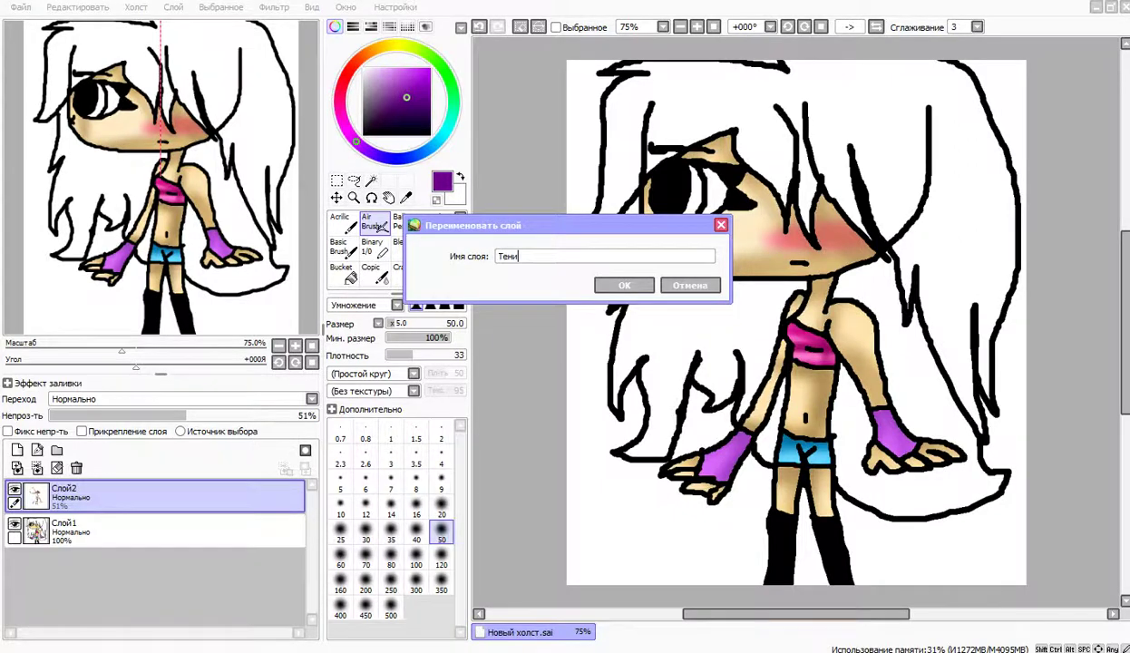
key(Return)
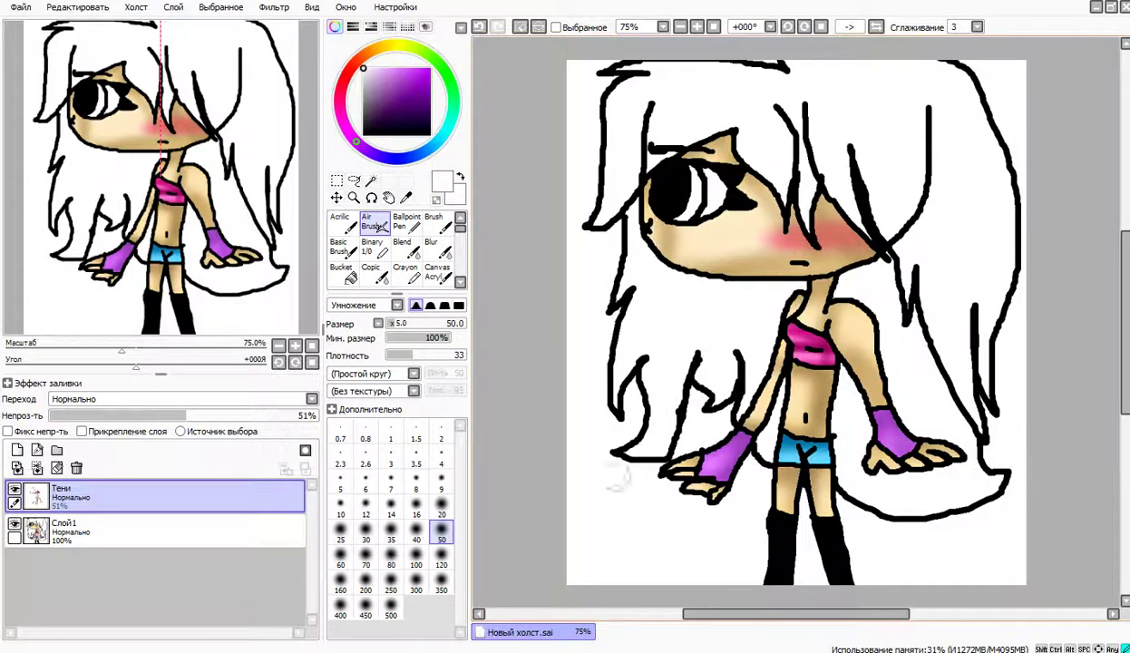
Select the white iris crescent with the Magic Wand and paint it bright turquoise on Слой1 with the size 10 Binary brush.
click(371, 181)
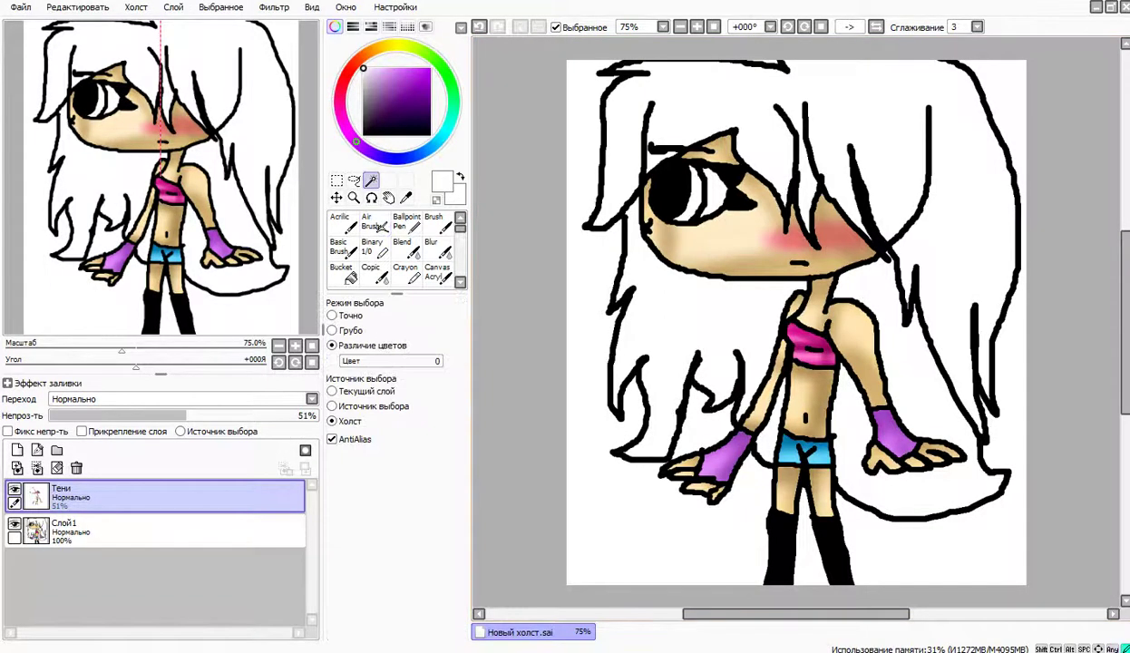
click(696, 194)
scroll(789, 318, up, 4)
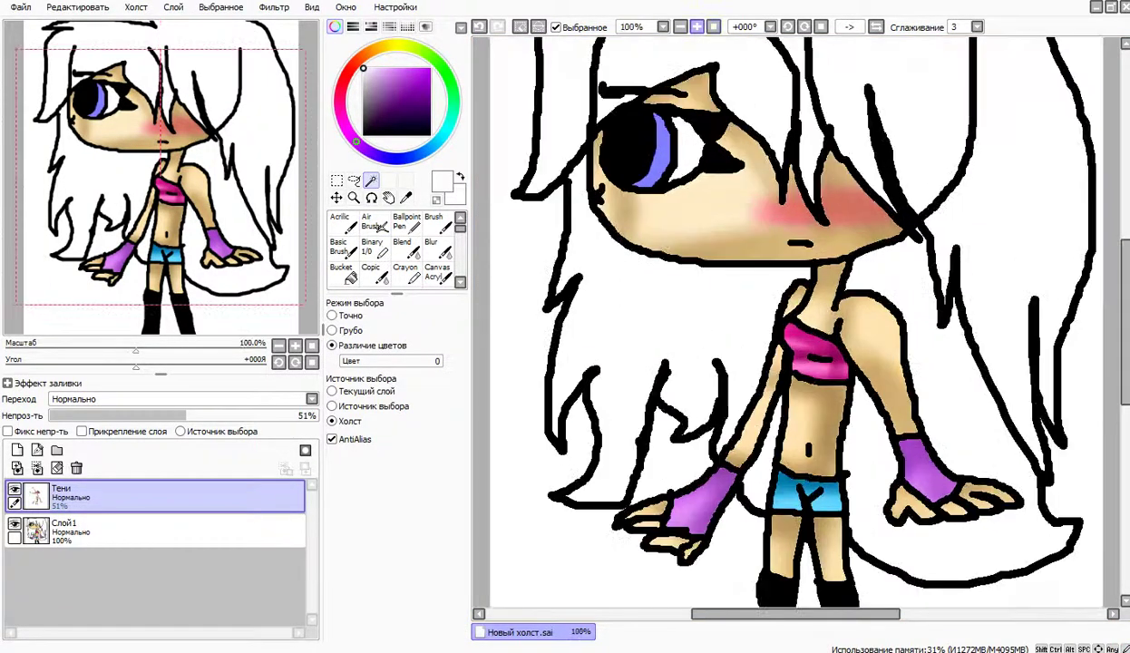
mouse_move(676, 131)
mouse_down()
mouse_move(850, 547)
mouse_move(1055, 596)
mouse_up()
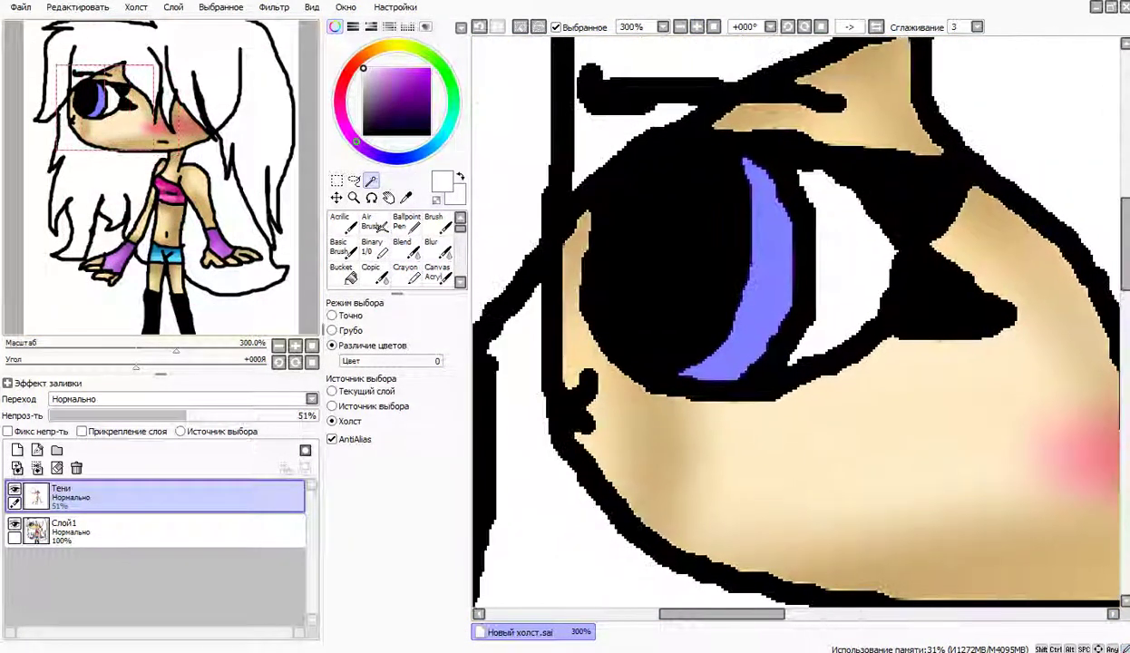
click(374, 249)
click(90, 529)
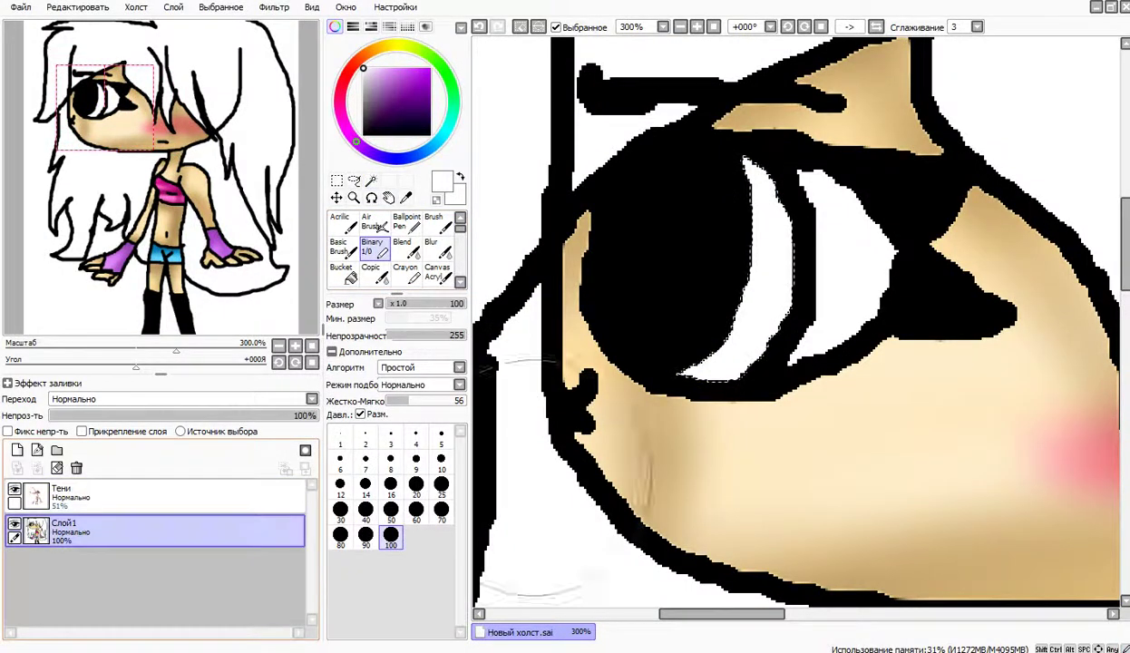
click(440, 460)
click(381, 47)
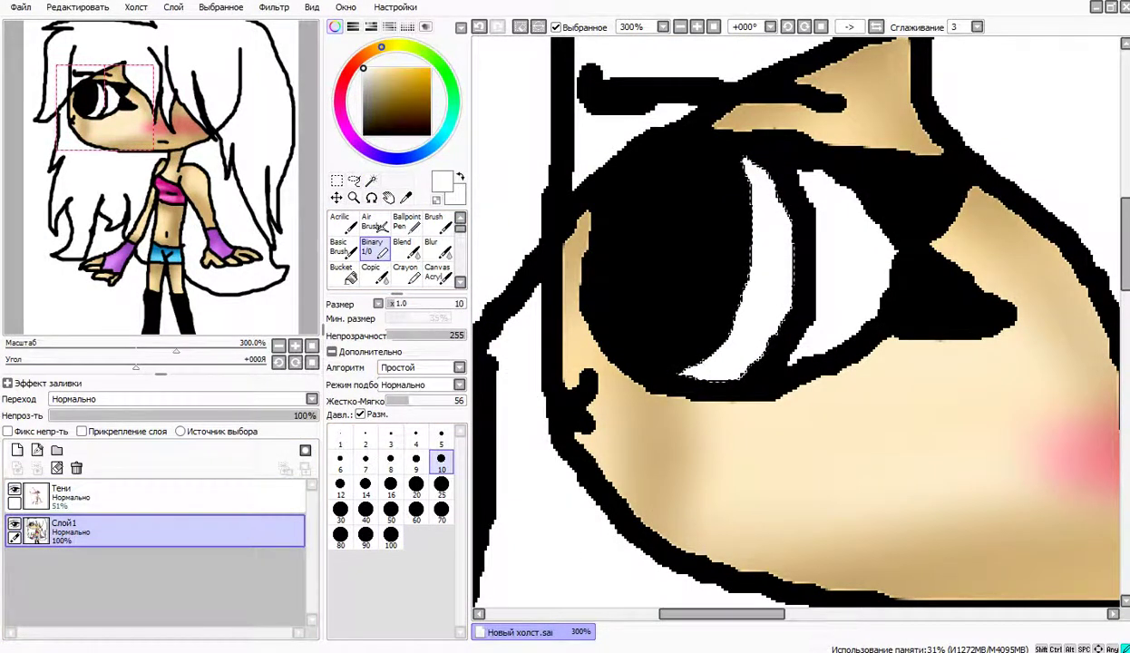
drag(381, 47, 447, 127)
mouse_move(731, 154)
mouse_down()
mouse_move(693, 204)
mouse_move(740, 199)
mouse_move(714, 234)
mouse_move(725, 258)
mouse_move(854, 258)
mouse_move(758, 282)
mouse_move(794, 289)
mouse_move(760, 357)
mouse_move(709, 322)
mouse_up()
mouse_move(685, 366)
mouse_down()
mouse_move(721, 372)
mouse_move(691, 362)
mouse_up()
Hide the selection outline and shade the top of the turquoise iris crescent from dark green to black with the size 50 Air Brush.
click(557, 27)
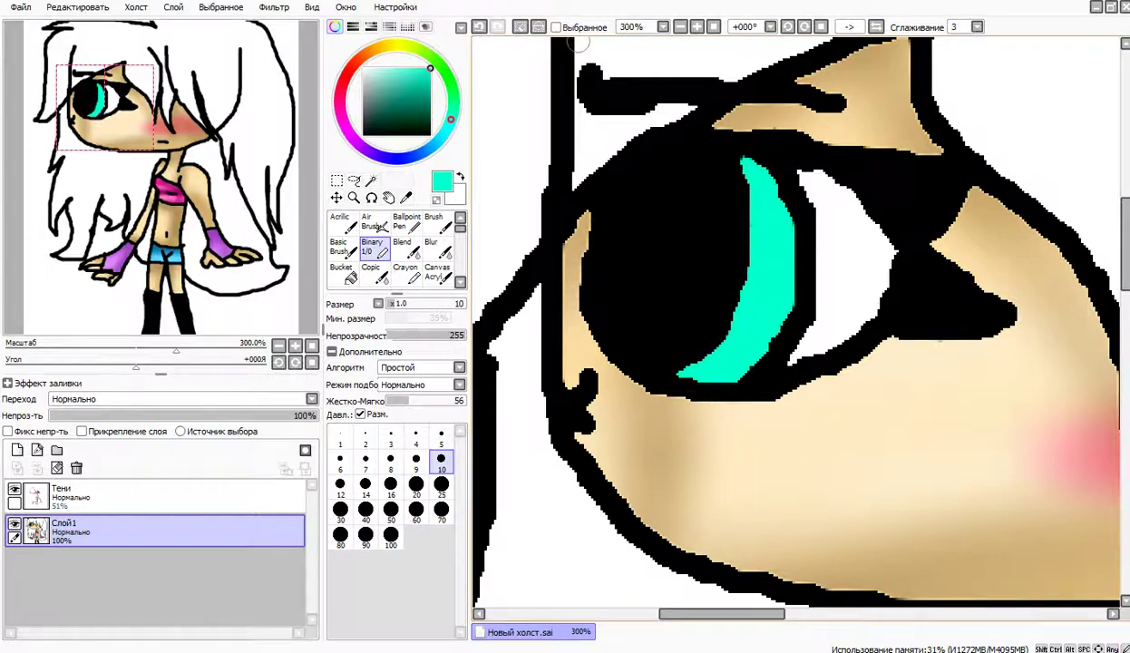
click(373, 223)
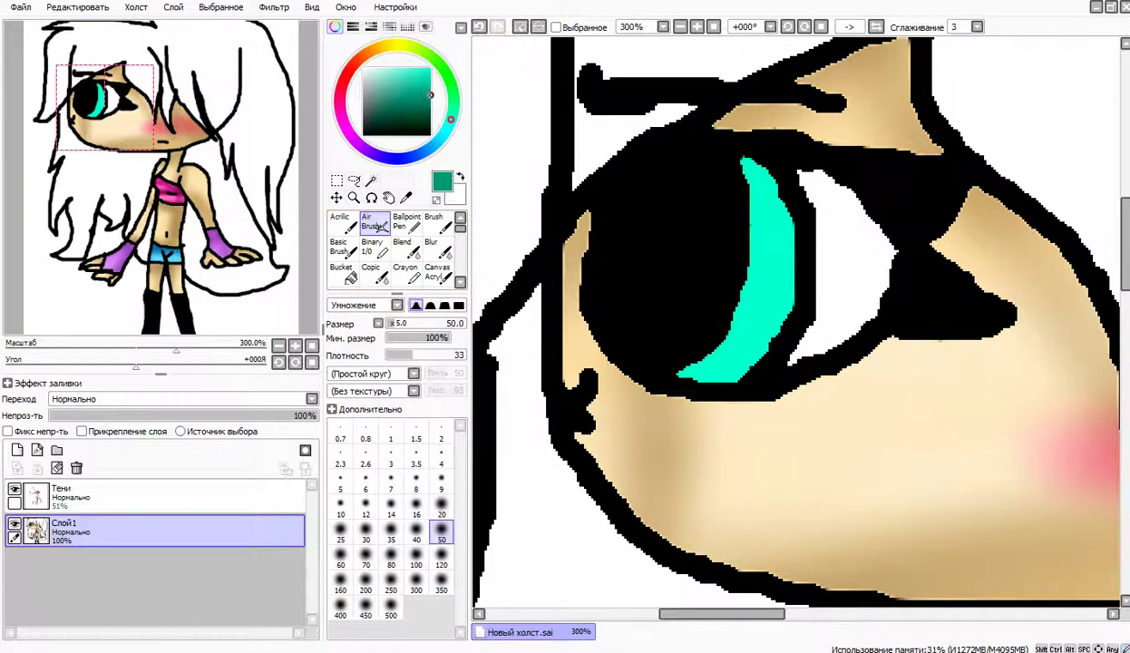
mouse_move(757, 191)
mouse_down()
mouse_move(760, 231)
mouse_move(725, 181)
mouse_move(663, 186)
mouse_move(998, 154)
mouse_up()
drag(430, 107, 431, 119)
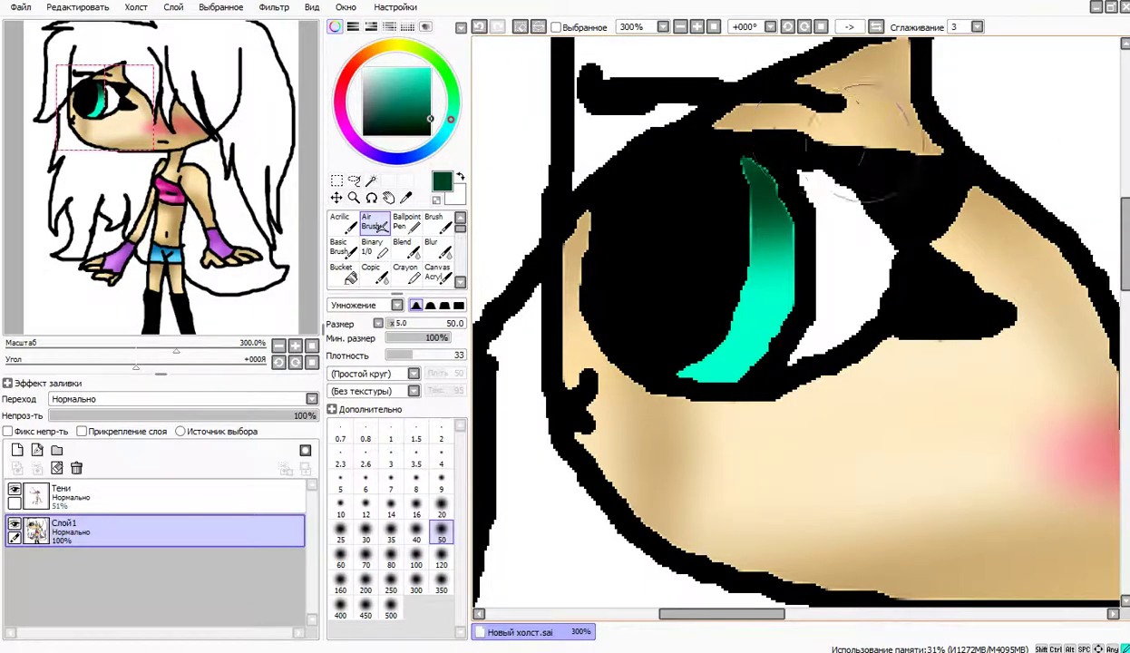
mouse_move(864, 143)
mouse_down()
mouse_move(536, 177)
mouse_move(681, 116)
mouse_up()
drag(431, 118, 431, 135)
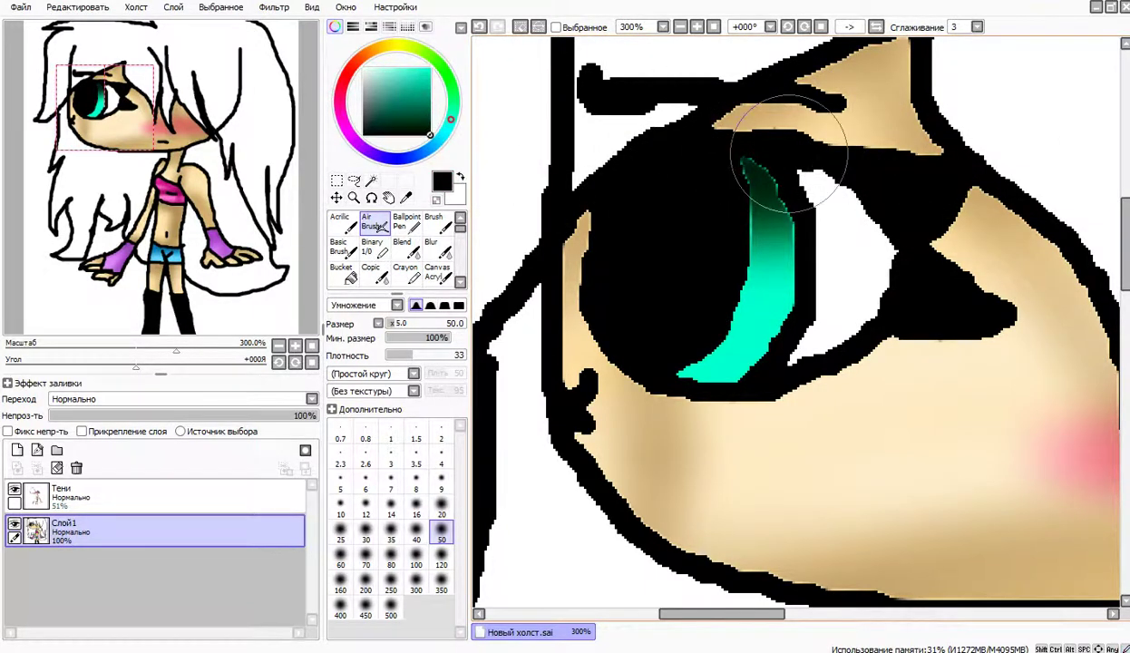
drag(789, 152, 766, 193)
Paint white and pale turquoise bands over the lower part of the iris crescent with the size 10 Binary brush.
click(414, 69)
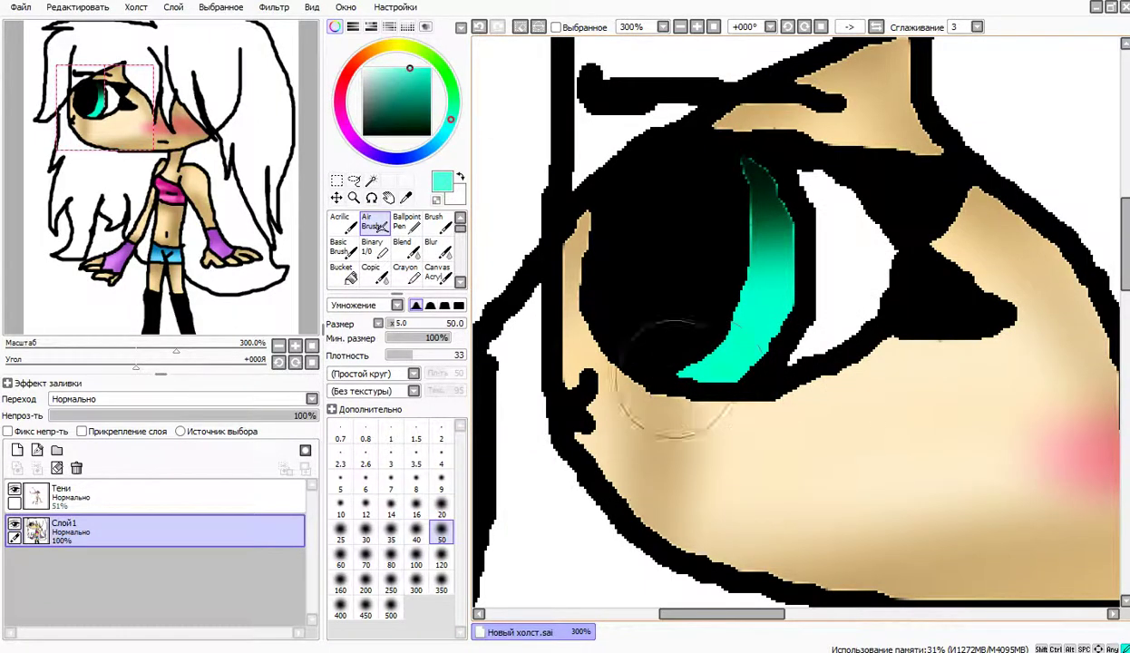
click(371, 68)
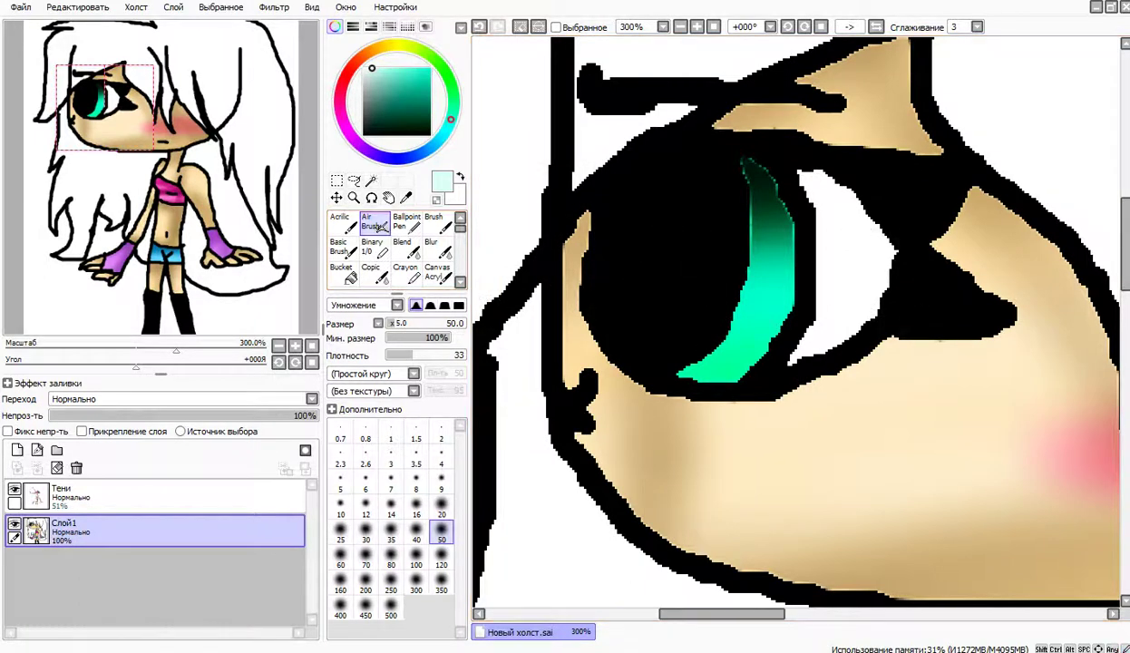
click(363, 68)
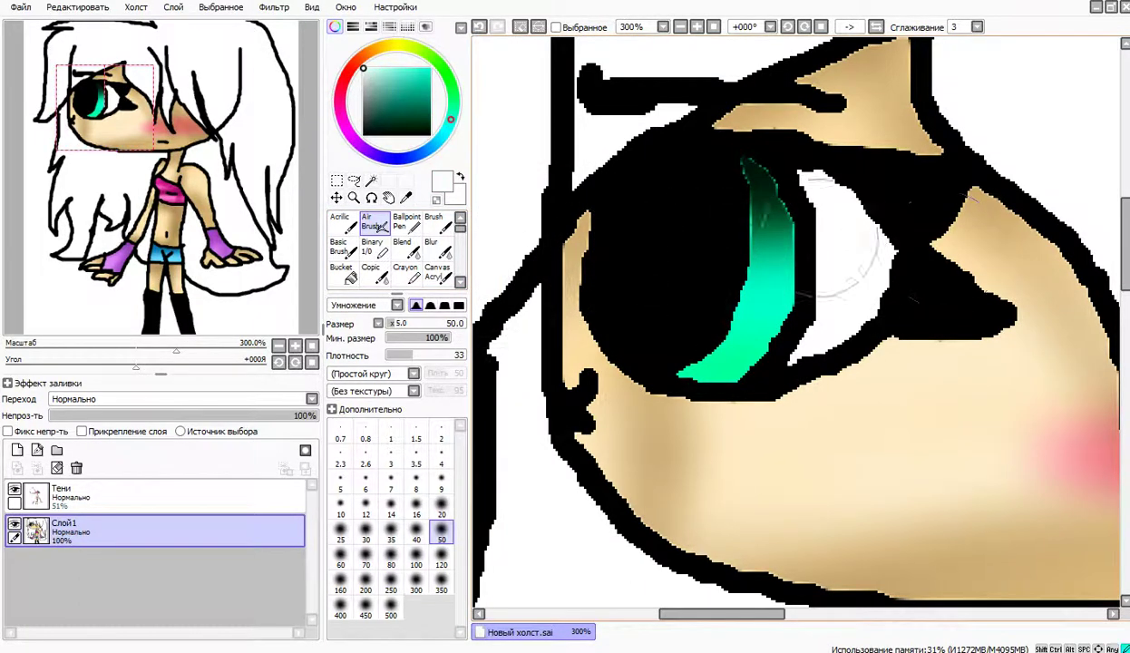
click(371, 247)
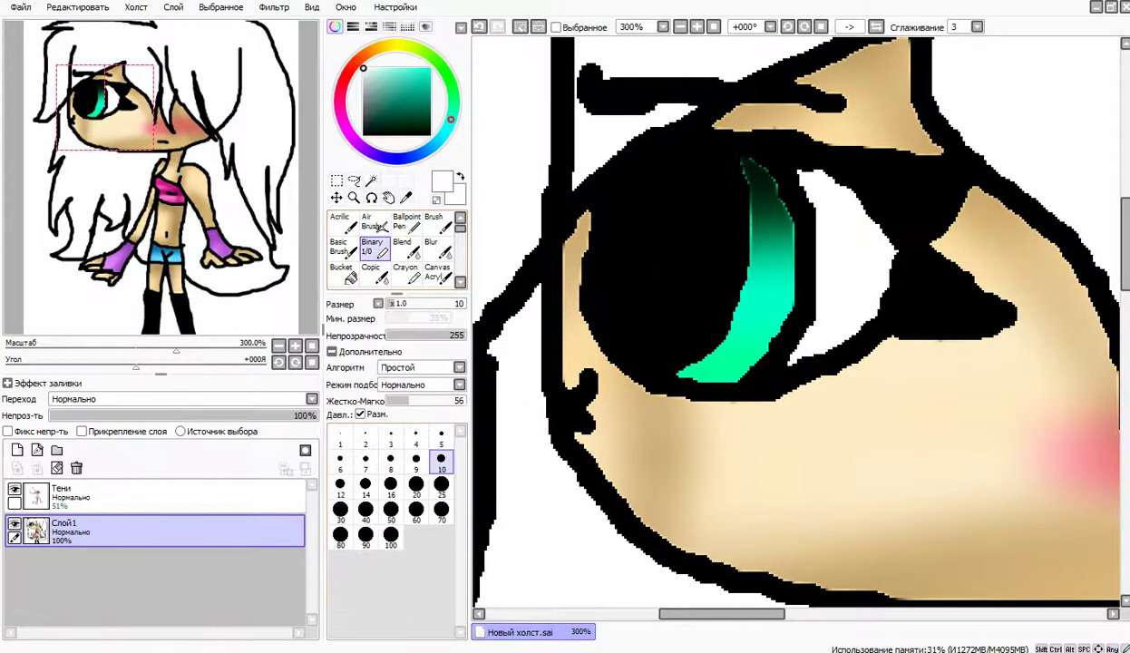
mouse_move(667, 370)
mouse_down()
mouse_move(649, 377)
mouse_move(741, 366)
mouse_up()
drag(373, 88, 376, 68)
drag(766, 322, 709, 345)
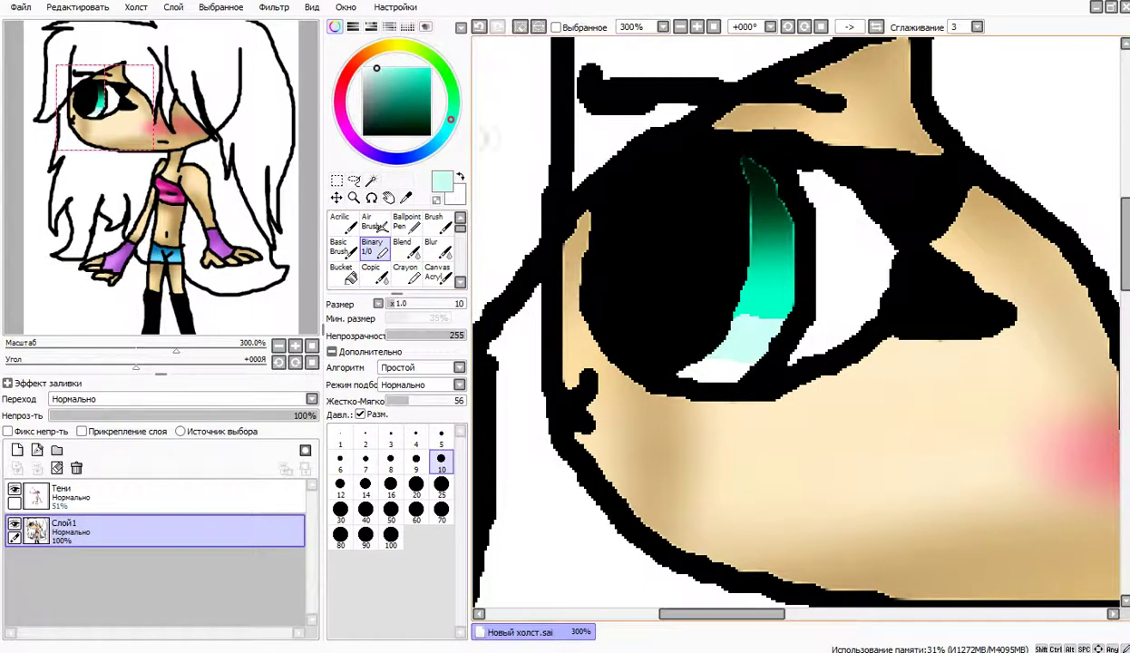
click(385, 70)
drag(731, 288, 695, 297)
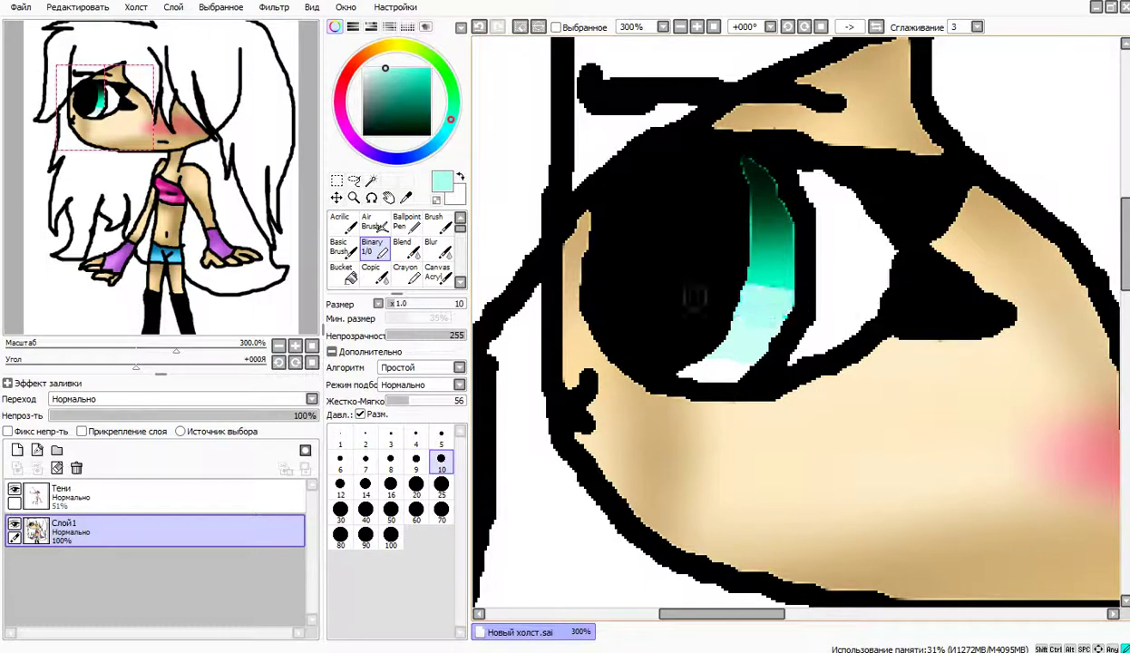
Blend the iris colour bands smoothly with the Blur brush at size 20 and the plain circle shape (Простой круг).
click(432, 246)
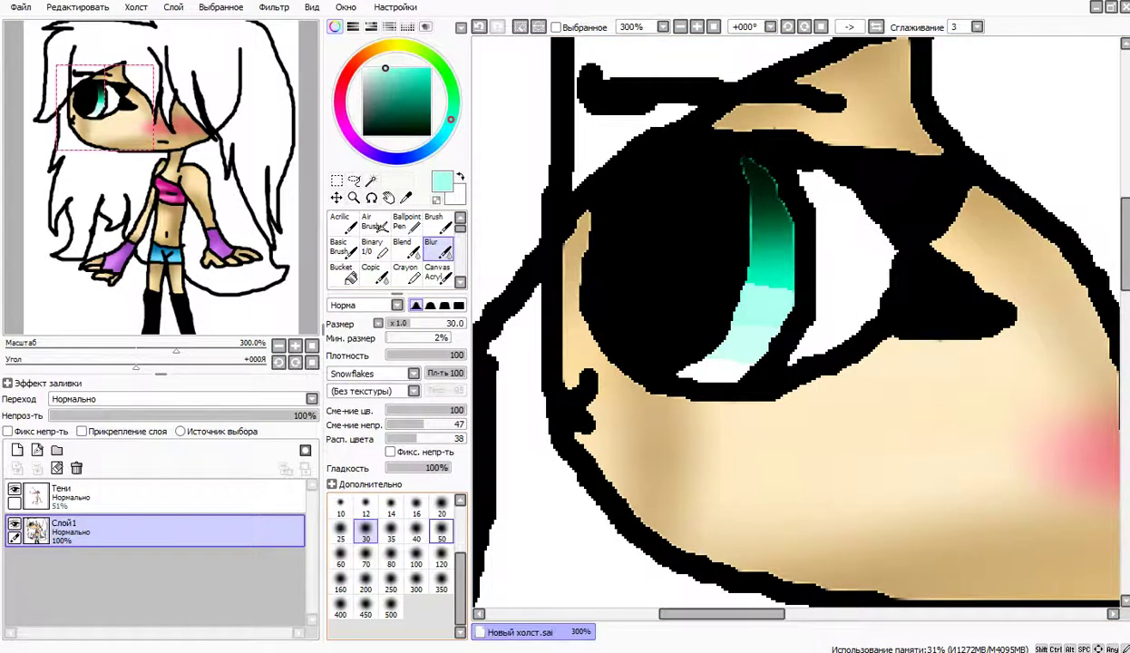
click(441, 506)
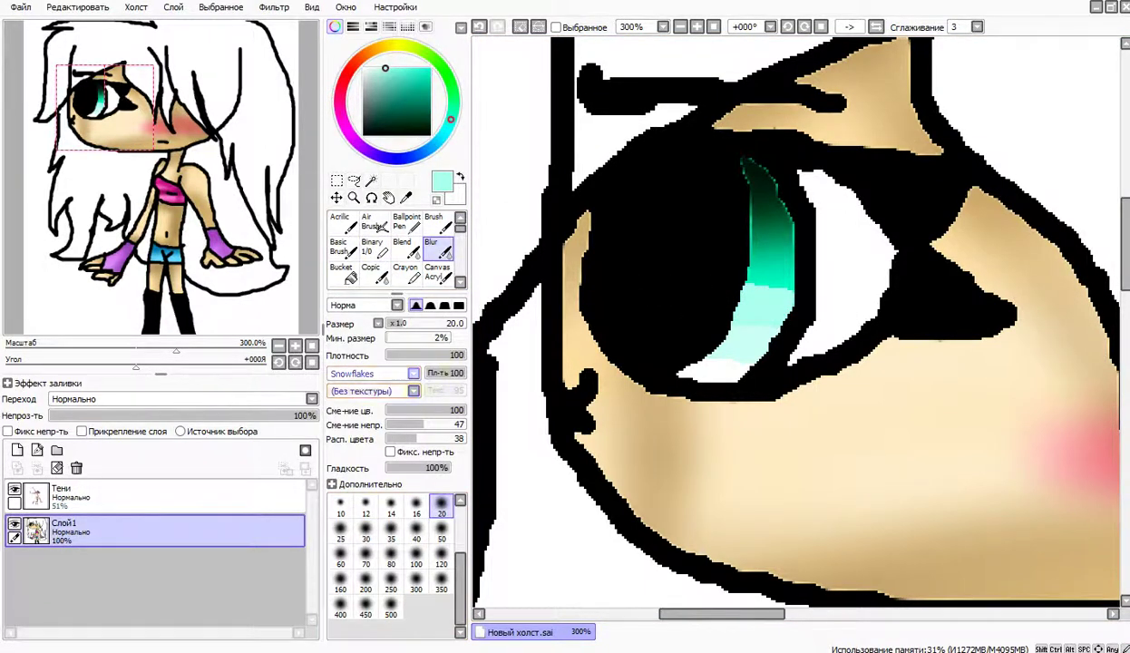
click(412, 372)
scroll(363, 508, up, 5)
click(363, 384)
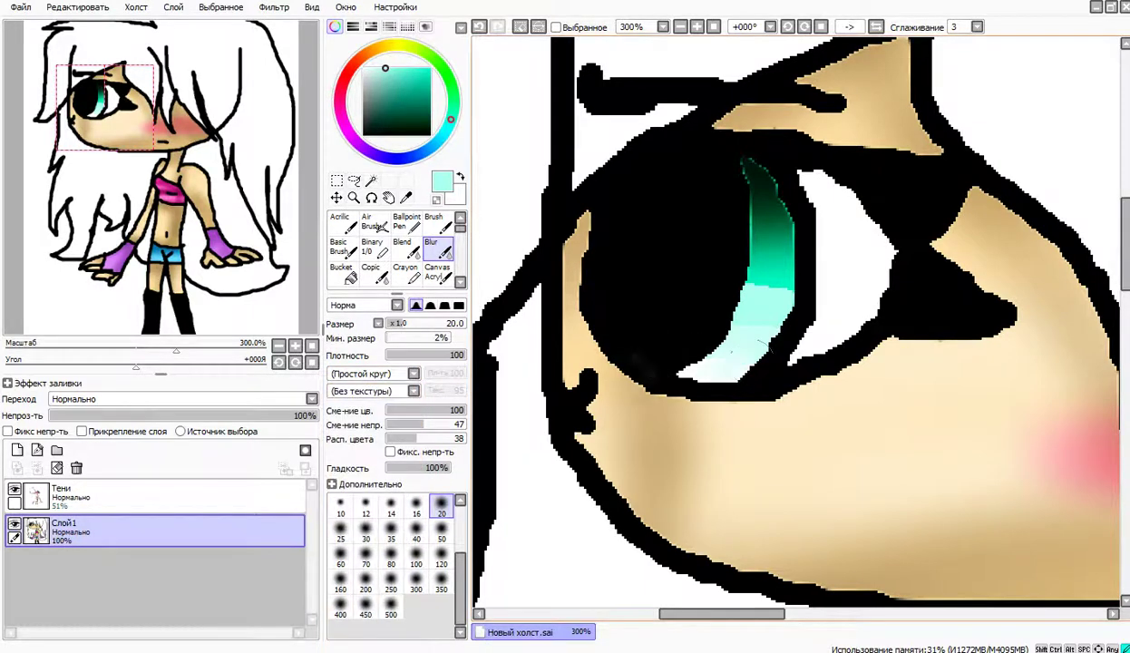
mouse_move(744, 335)
mouse_down()
mouse_move(821, 285)
mouse_move(695, 325)
mouse_up()
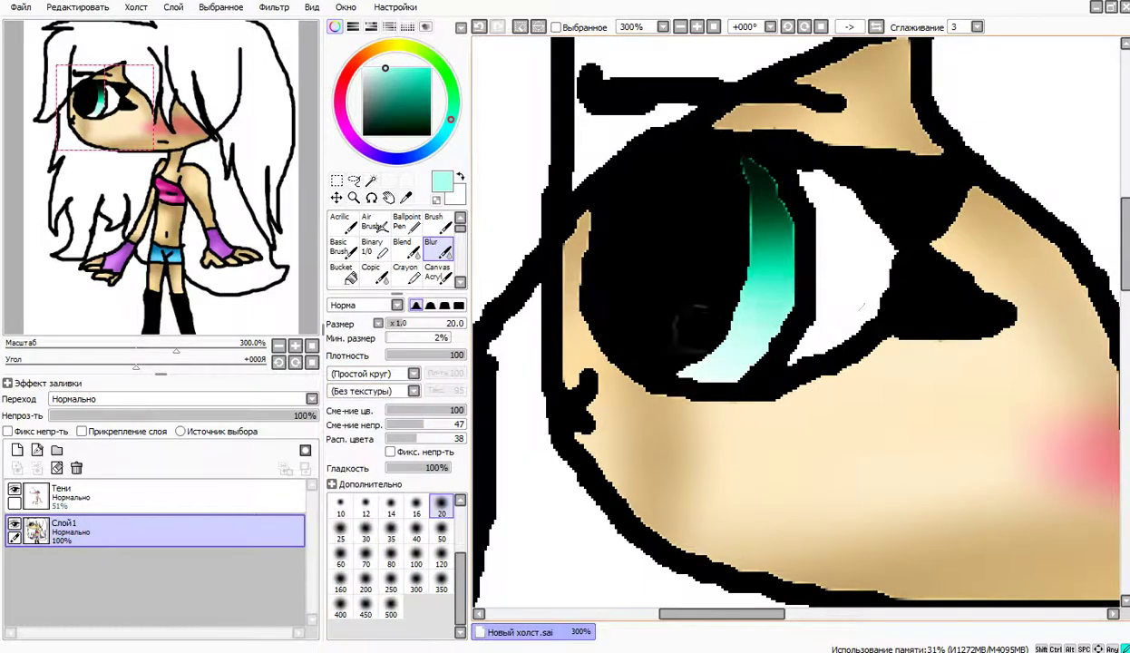
Paint a large white highlight across the pupil and iris with the size 10 Binary brush, plus five small white dots in the pupil at size 5.
click(372, 245)
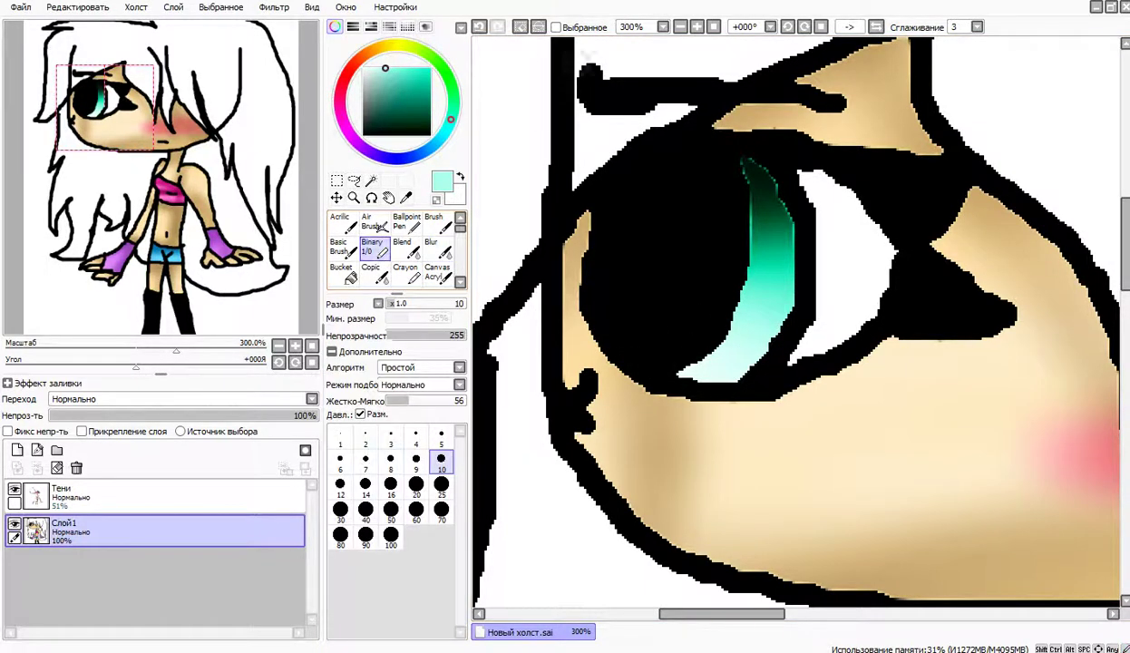
click(364, 69)
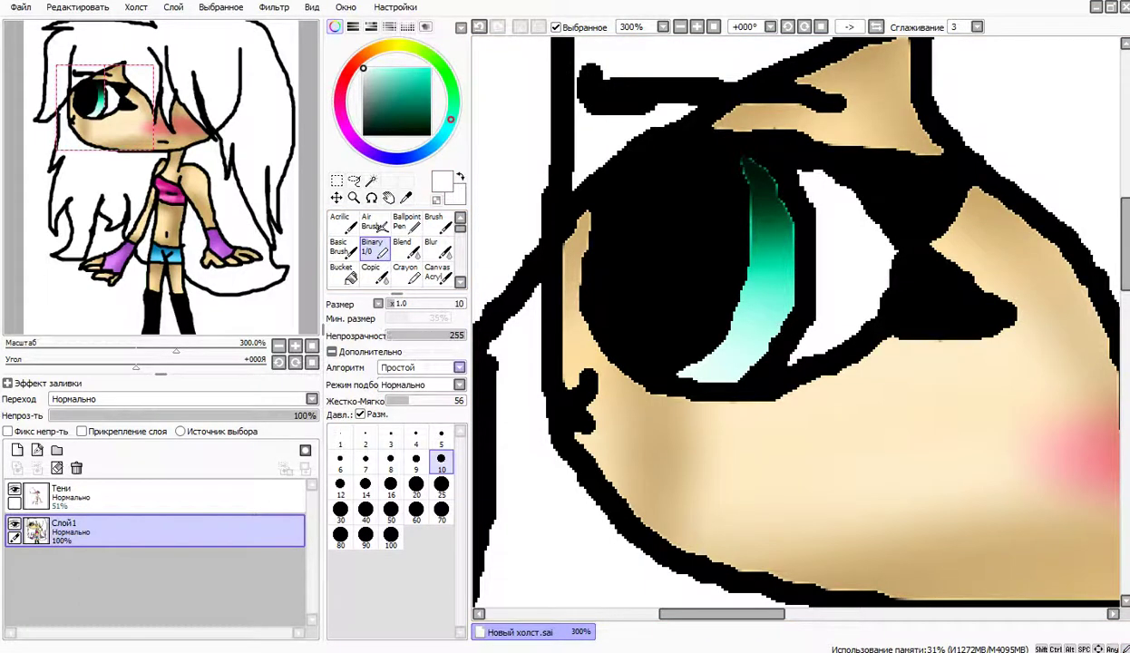
mouse_move(736, 209)
mouse_down()
mouse_move(705, 221)
mouse_move(716, 211)
mouse_move(739, 218)
mouse_move(700, 202)
mouse_move(744, 203)
mouse_move(705, 233)
mouse_move(723, 218)
mouse_move(753, 241)
mouse_move(682, 236)
mouse_move(696, 212)
mouse_move(684, 200)
mouse_move(727, 241)
mouse_move(661, 211)
mouse_up()
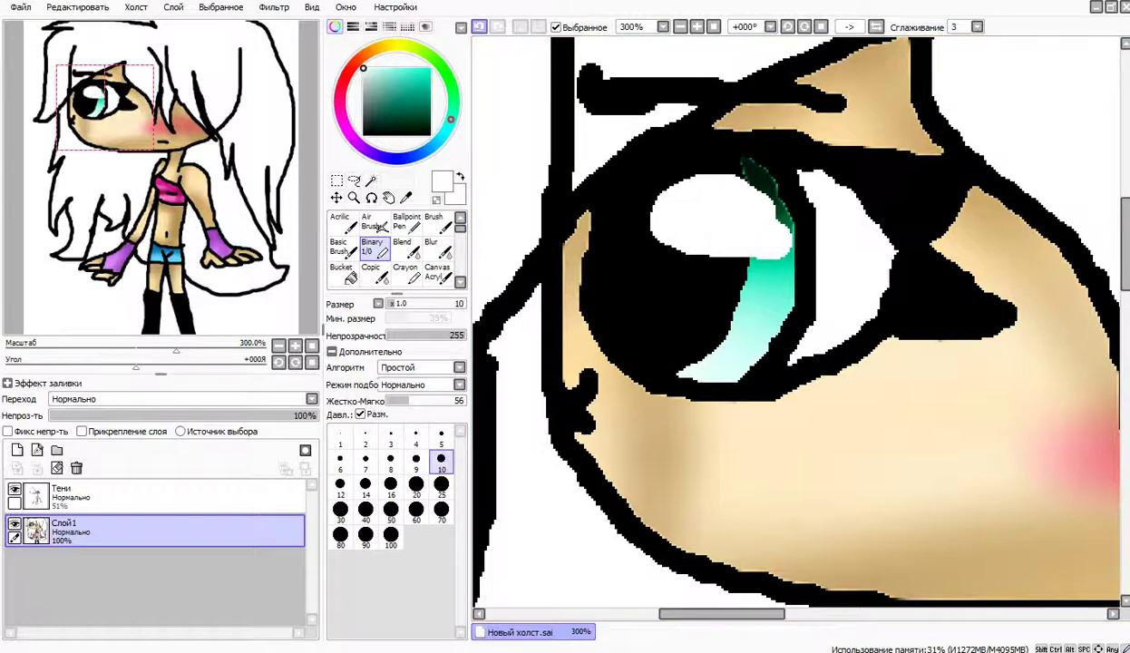
drag(767, 191, 782, 226)
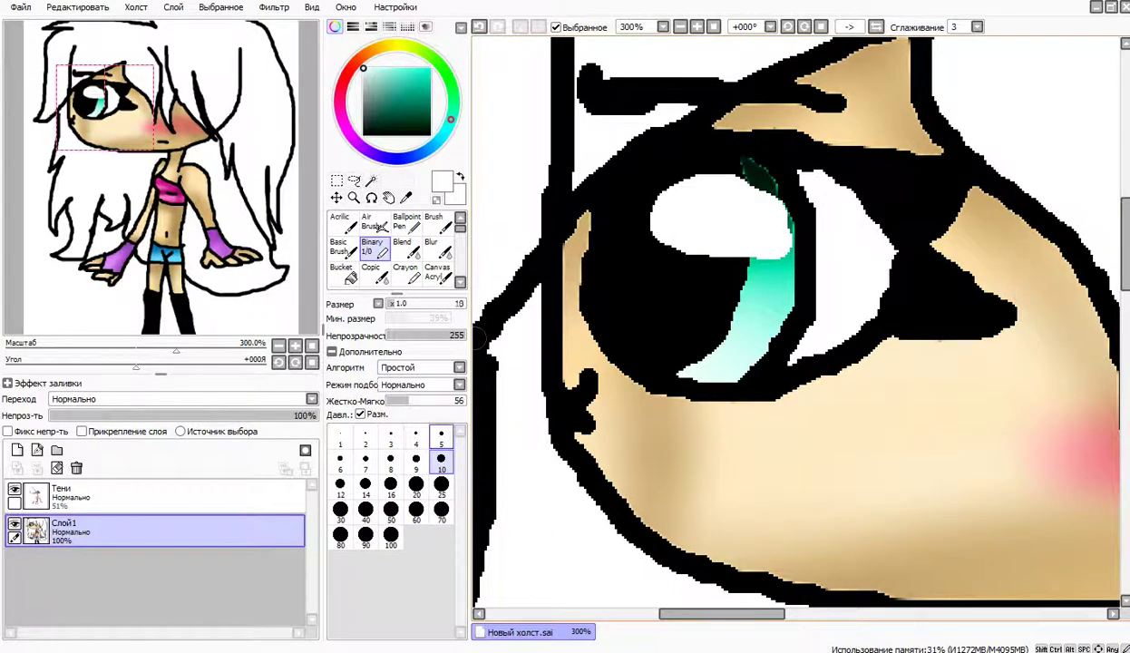
click(442, 437)
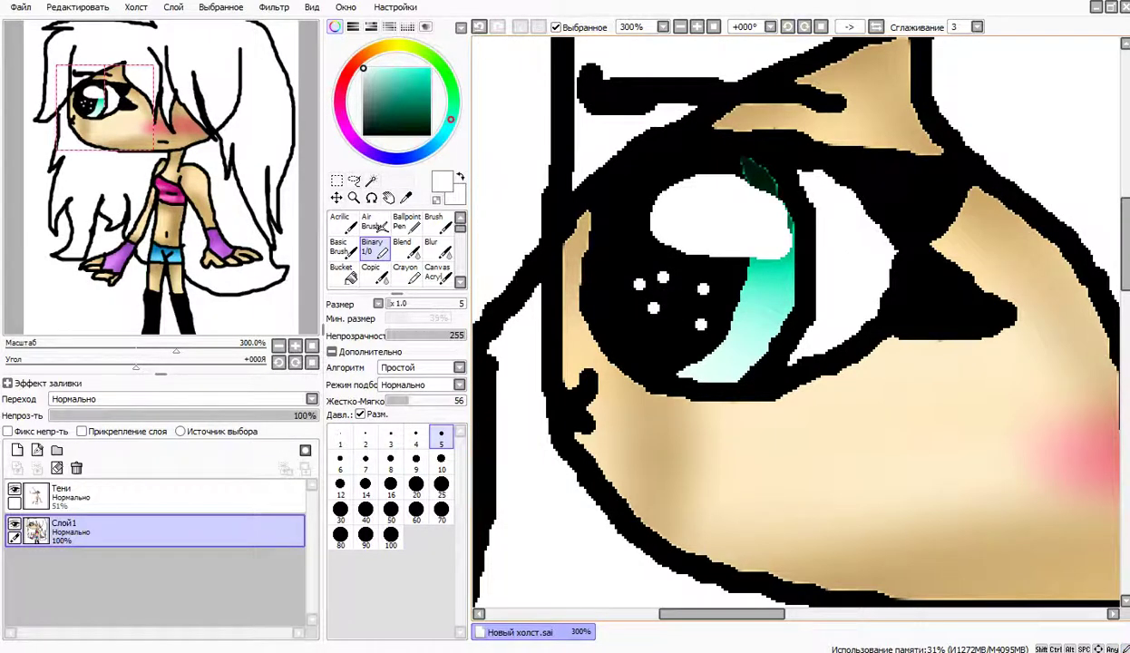
Select all the white hair areas around the head and behind the body with the Magic Wand.
click(714, 28)
click(371, 181)
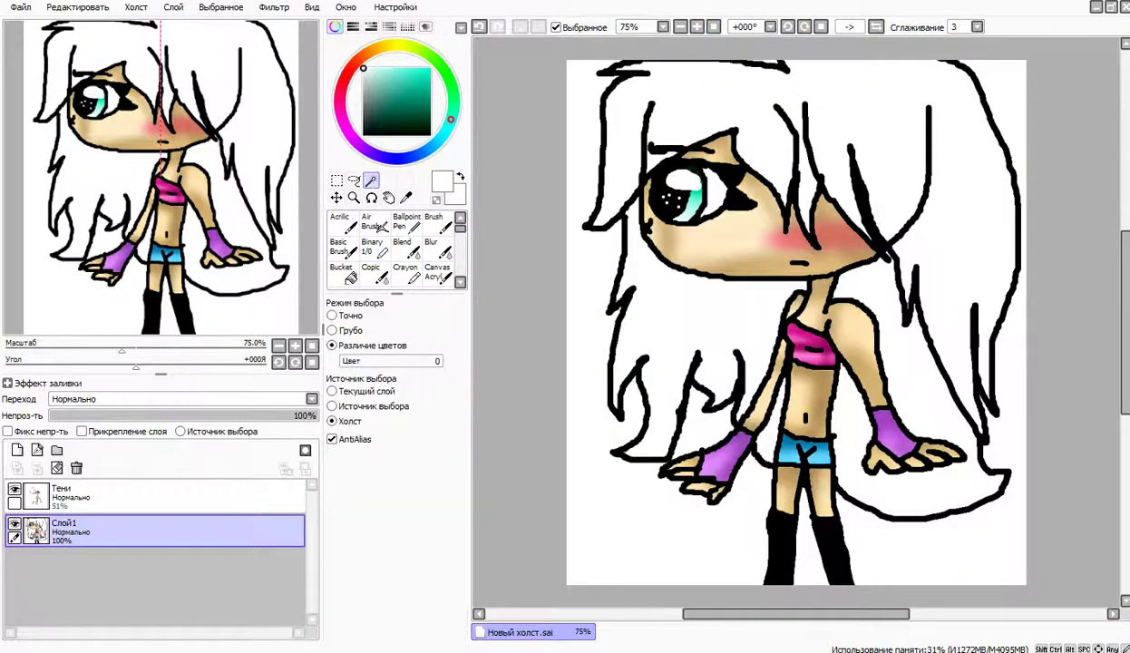
click(695, 329)
click(769, 443)
click(908, 383)
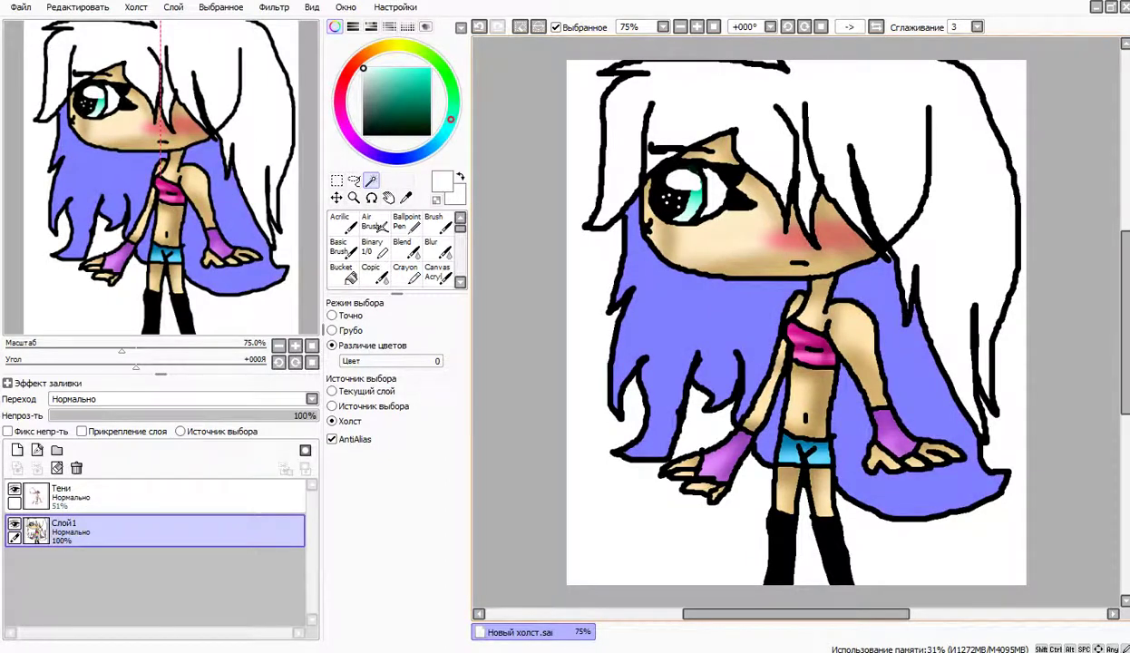
click(948, 263)
key(ctrl+z)
Paint the selected hair golden yellow on Слой1 with the size 100 Binary brush and hide the selection outline.
click(371, 247)
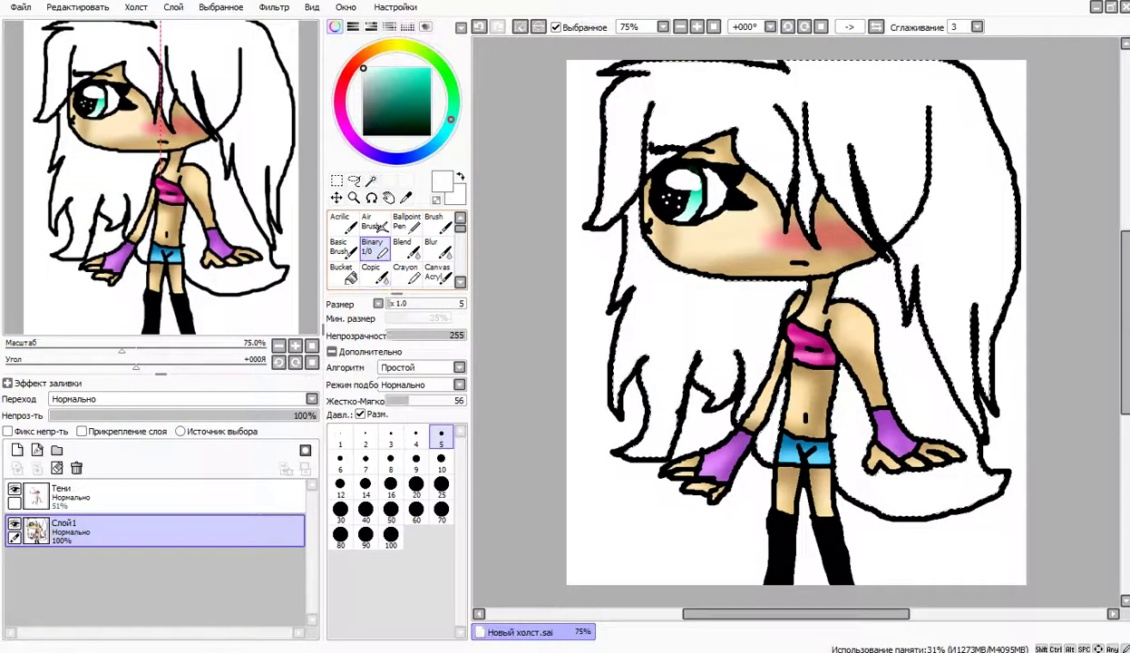
click(391, 535)
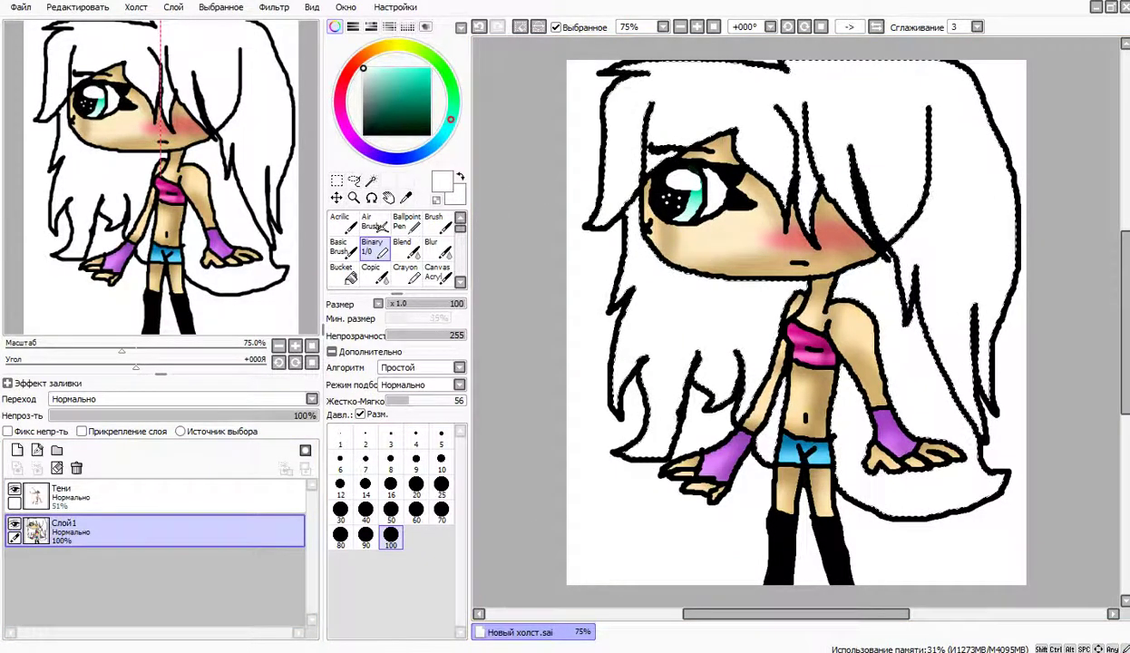
click(387, 46)
click(431, 68)
mouse_move(626, 77)
mouse_down()
mouse_move(916, 78)
mouse_move(871, 114)
mouse_move(1101, 154)
mouse_move(506, 304)
mouse_move(1018, 307)
mouse_move(919, 383)
mouse_move(907, 480)
mouse_up()
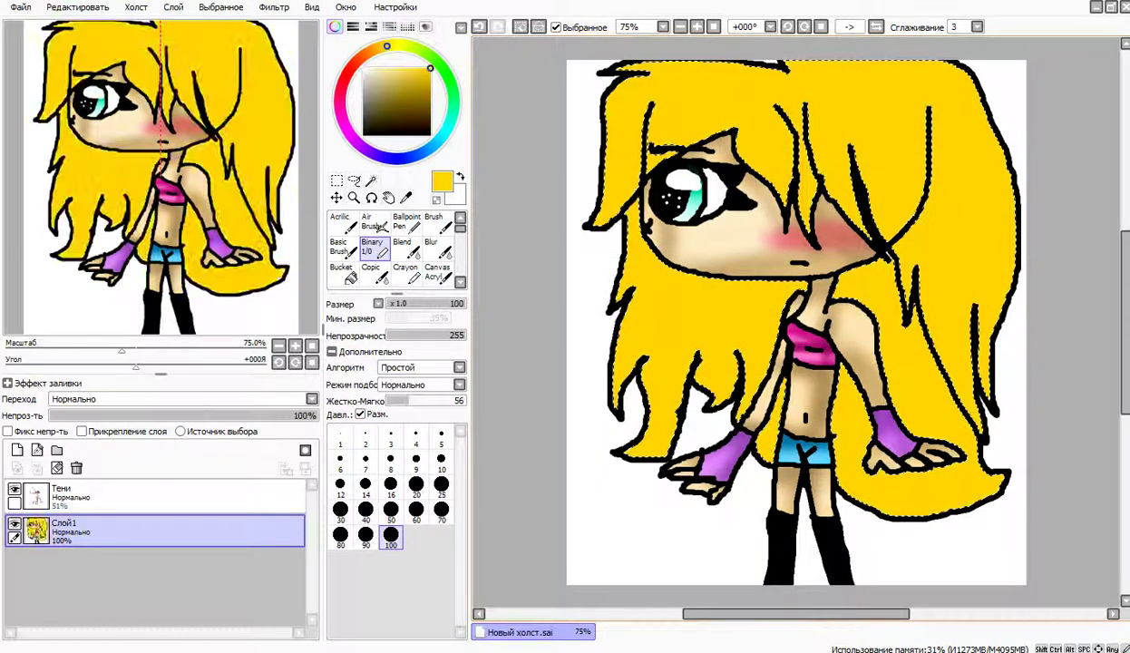
key(ctrl+d)
Try shading the hair around the face and body in dark yellow on Слой1 with the size 120 Air Brush.
click(374, 221)
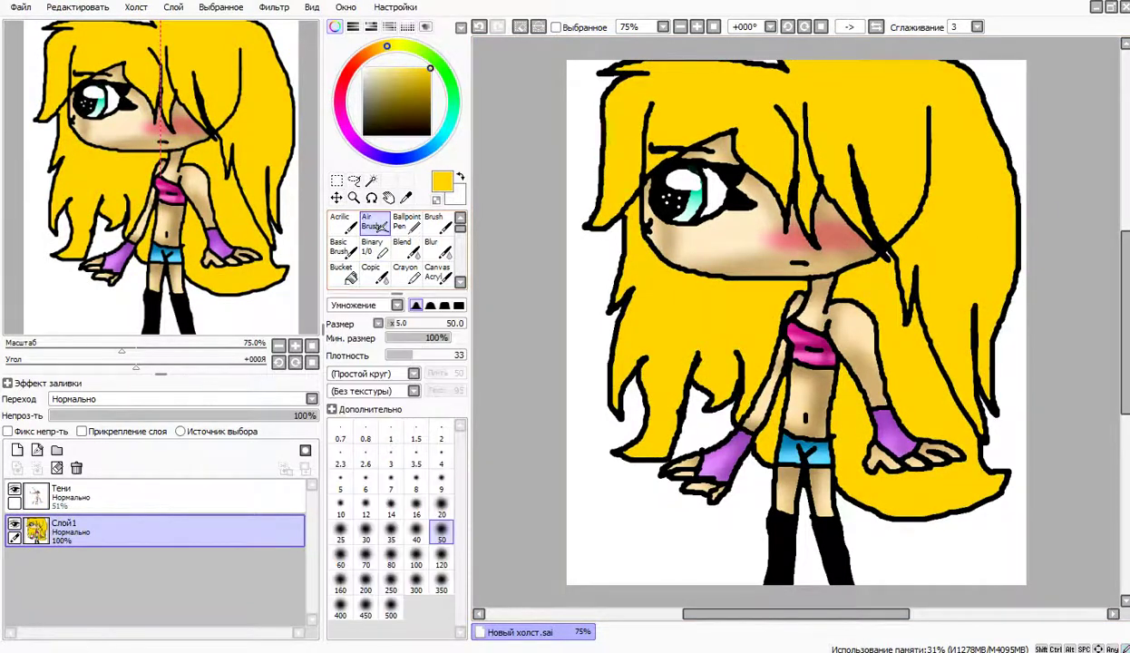
drag(431, 82, 431, 100)
click(442, 564)
mouse_move(853, 283)
mouse_down()
mouse_move(866, 274)
mouse_move(925, 304)
mouse_move(771, 172)
mouse_move(625, 138)
mouse_move(615, 213)
mouse_move(653, 289)
mouse_move(718, 285)
mouse_move(735, 298)
mouse_move(721, 381)
mouse_move(749, 345)
mouse_move(766, 399)
mouse_move(799, 413)
mouse_move(817, 390)
mouse_move(835, 453)
mouse_move(944, 472)
mouse_move(924, 427)
mouse_move(843, 327)
mouse_move(858, 276)
mouse_move(834, 136)
mouse_move(853, 272)
mouse_up()
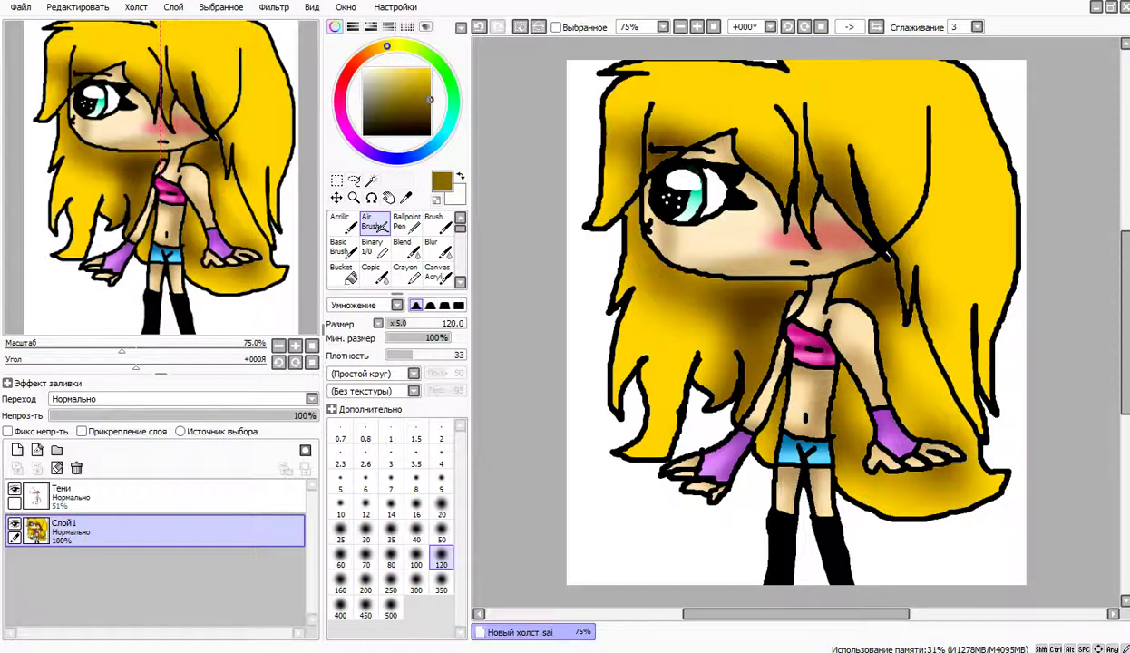
key(x)
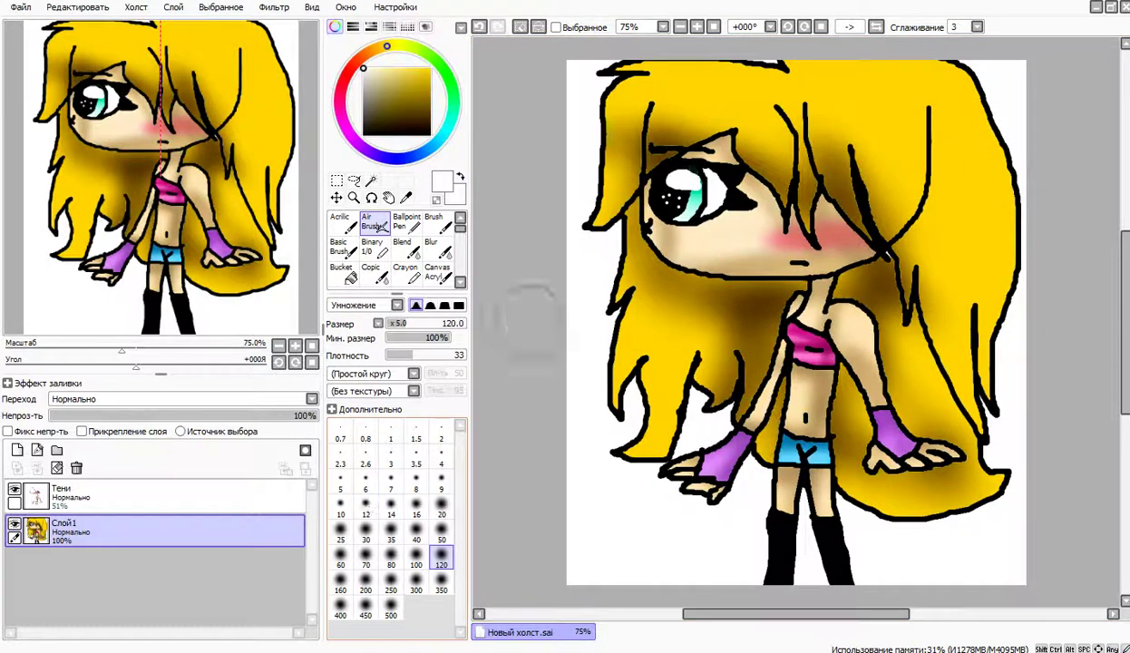
Sample a dark brown from the shaded hair and undo the hair shading strokes on Слой1.
right_click(787, 307)
click(480, 27)
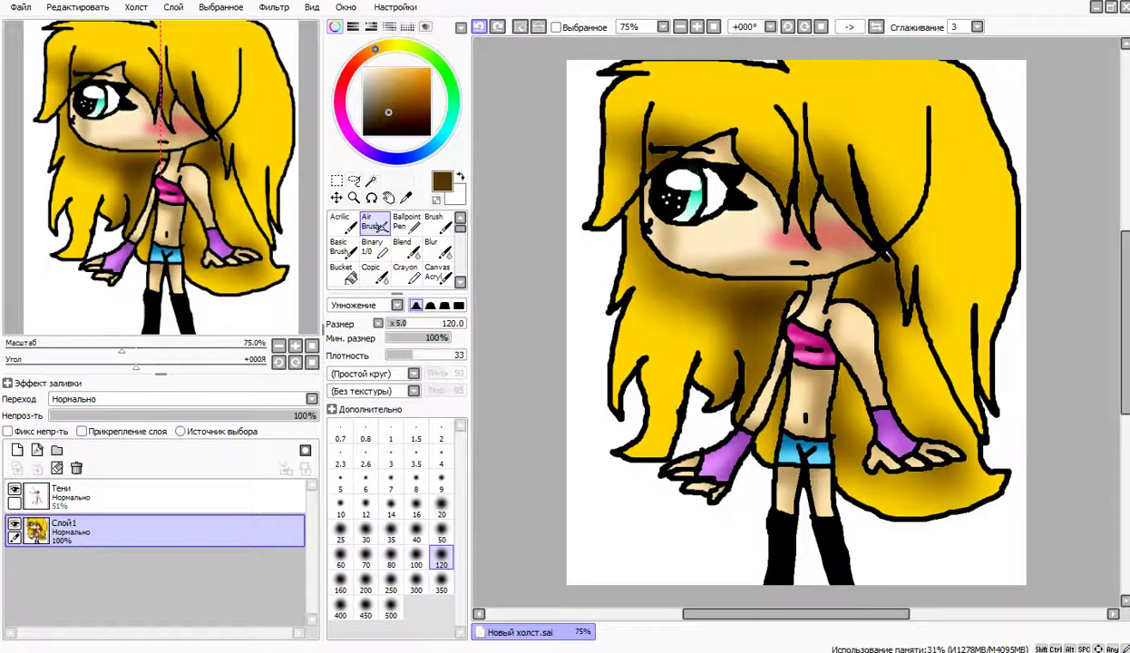
click(478, 27)
click(478, 26)
click(497, 27)
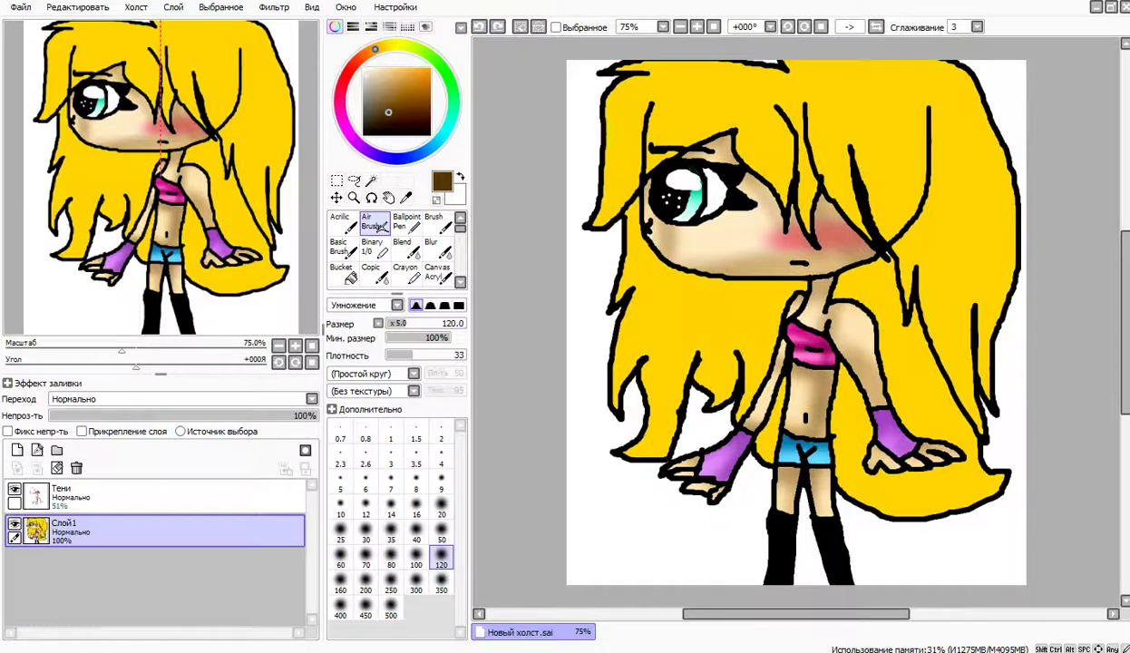
Shade the hair in dark brown and add soft white highlights on the Тени layer with the size 120 Air Brush.
click(172, 496)
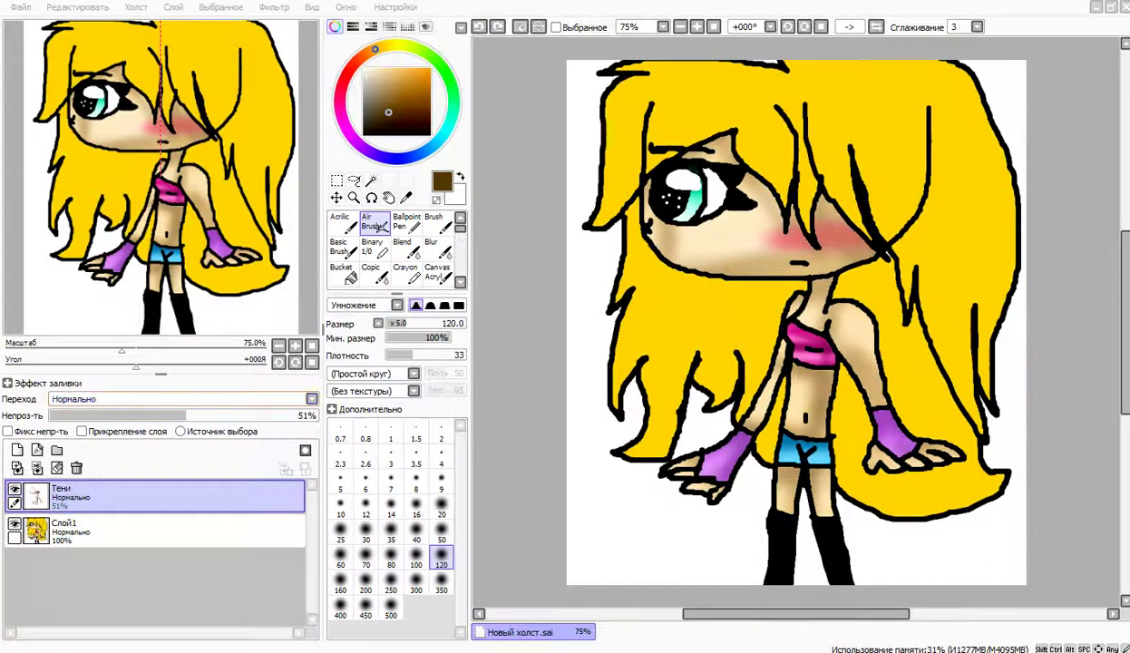
mouse_move(689, 299)
mouse_down()
mouse_move(789, 277)
mouse_move(676, 267)
mouse_move(635, 231)
mouse_move(749, 327)
mouse_move(721, 390)
mouse_move(752, 247)
mouse_move(772, 397)
mouse_move(803, 419)
mouse_move(813, 343)
mouse_move(844, 387)
mouse_move(943, 462)
mouse_move(852, 381)
mouse_move(826, 273)
mouse_move(852, 302)
mouse_move(867, 181)
mouse_move(926, 91)
mouse_move(762, 172)
mouse_move(873, 200)
mouse_up()
drag(637, 156, 601, 198)
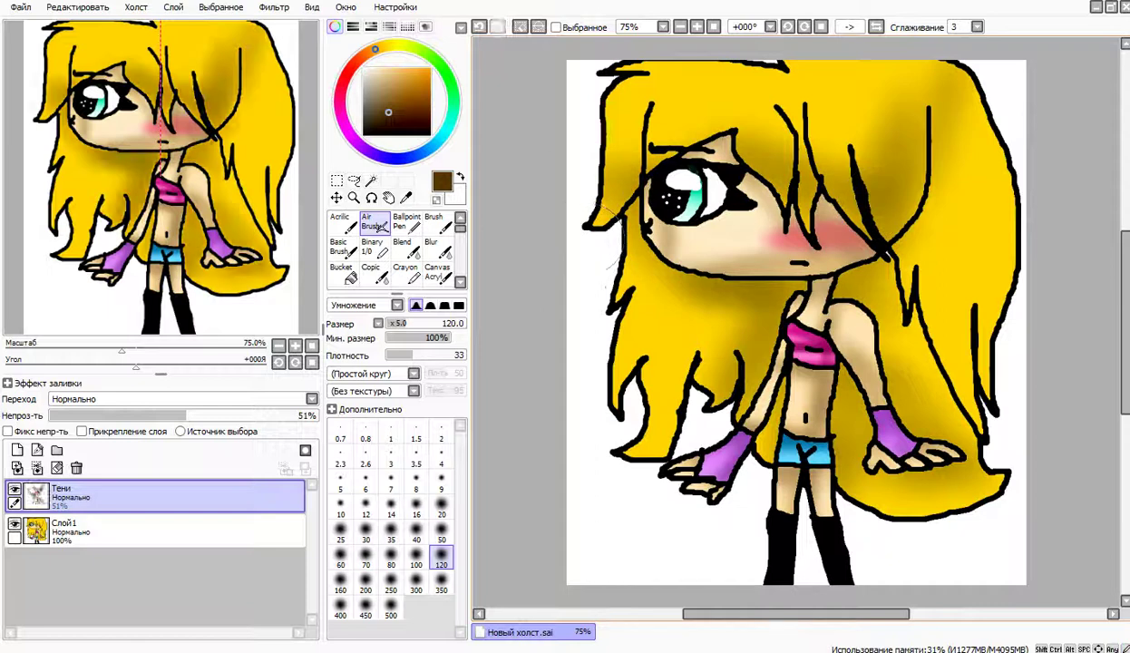
mouse_move(617, 127)
mouse_down()
mouse_move(856, 88)
mouse_move(587, 111)
mouse_move(821, 114)
mouse_move(943, 181)
mouse_move(943, 272)
mouse_move(799, 355)
mouse_up()
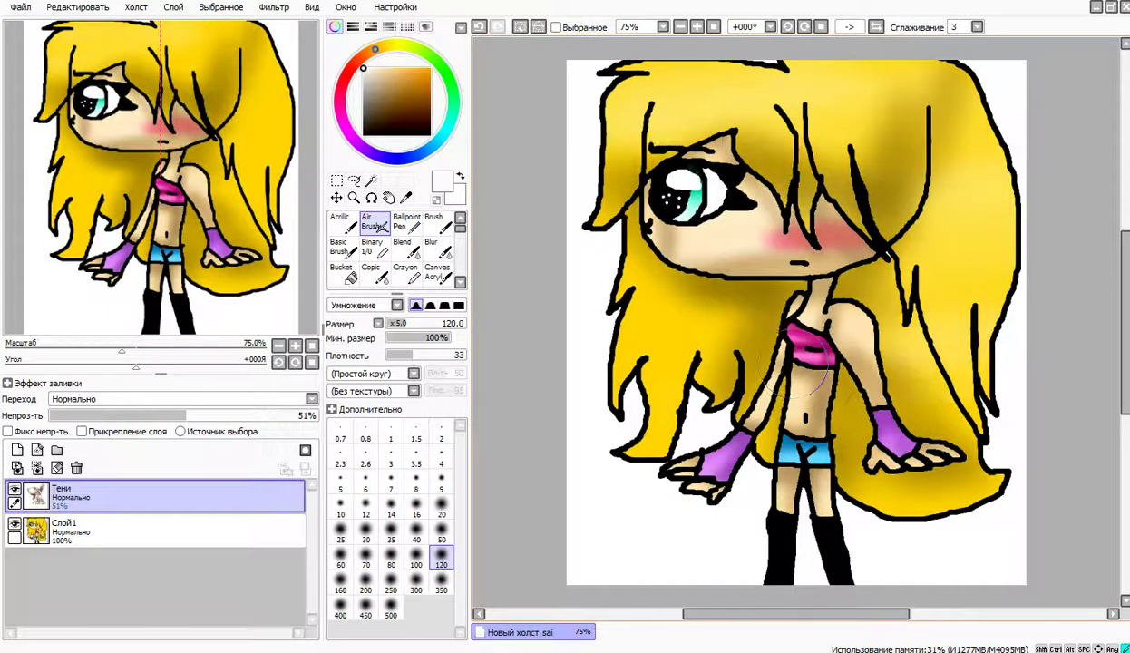
mouse_move(1114, 415)
mouse_down()
mouse_move(747, 529)
mouse_move(626, 426)
mouse_move(567, 354)
mouse_move(678, 226)
mouse_move(664, 164)
mouse_up()
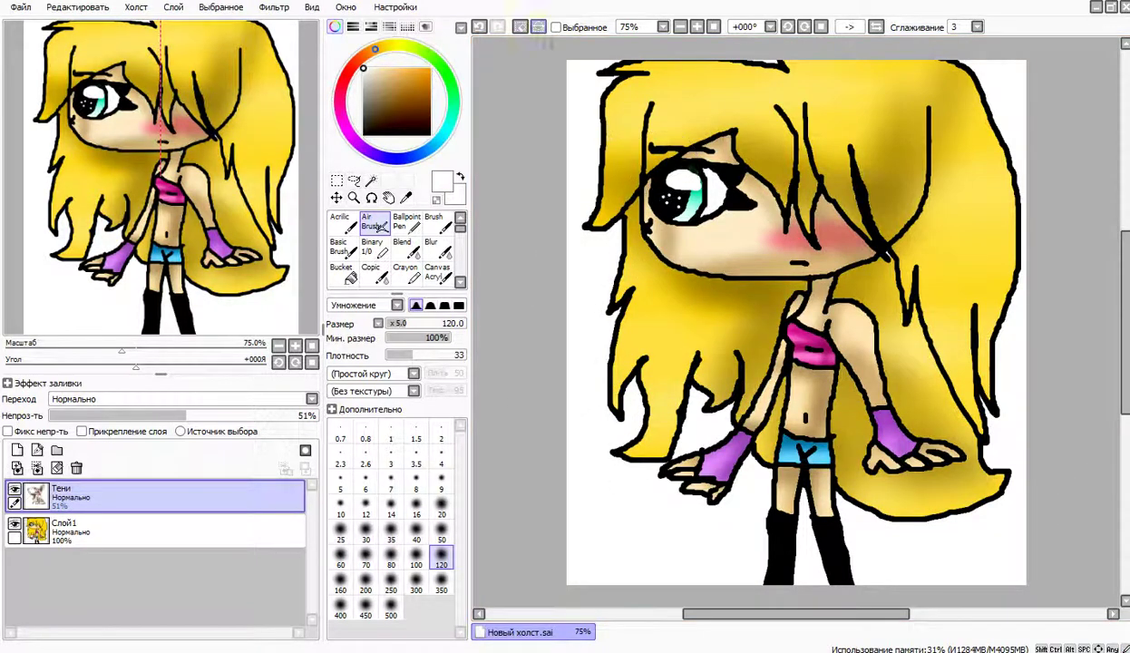
click(274, 6)
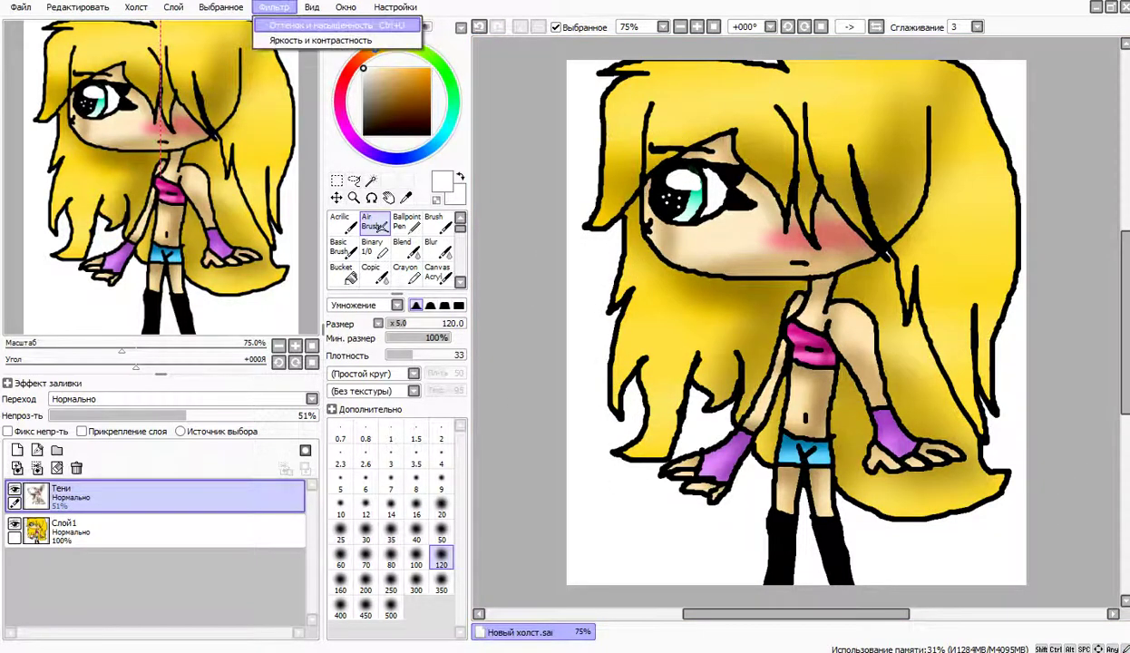
click(299, 38)
click(352, 235)
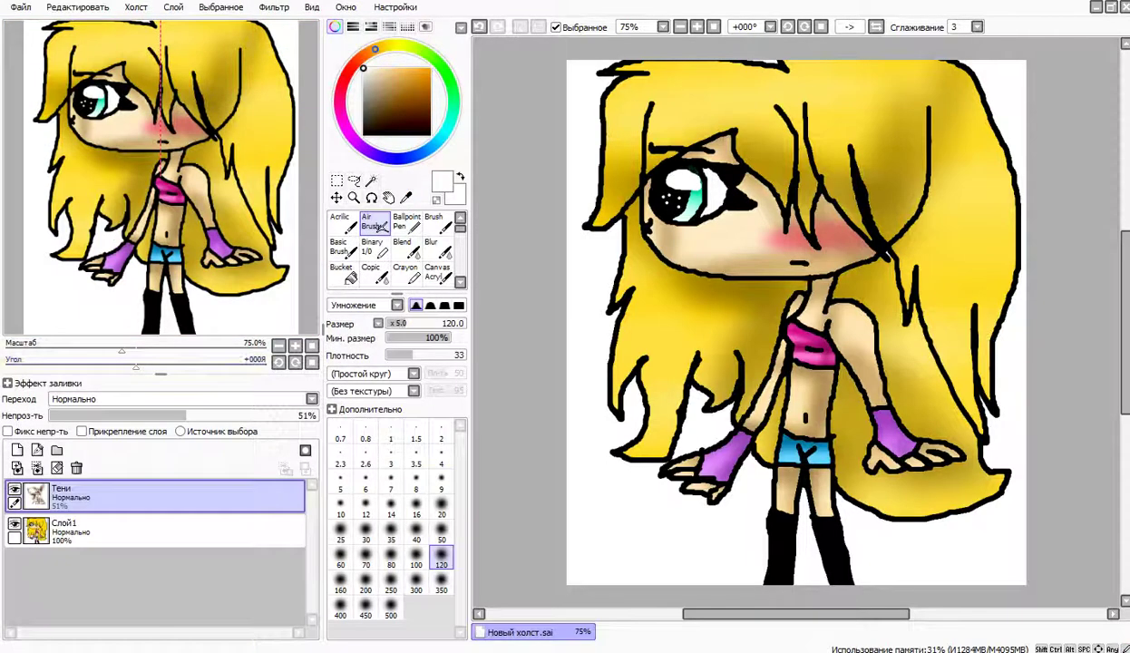
Merge Тени down into Слой1 and apply brightness +16, contrast +12 and colour depth +18 to it.
click(37, 468)
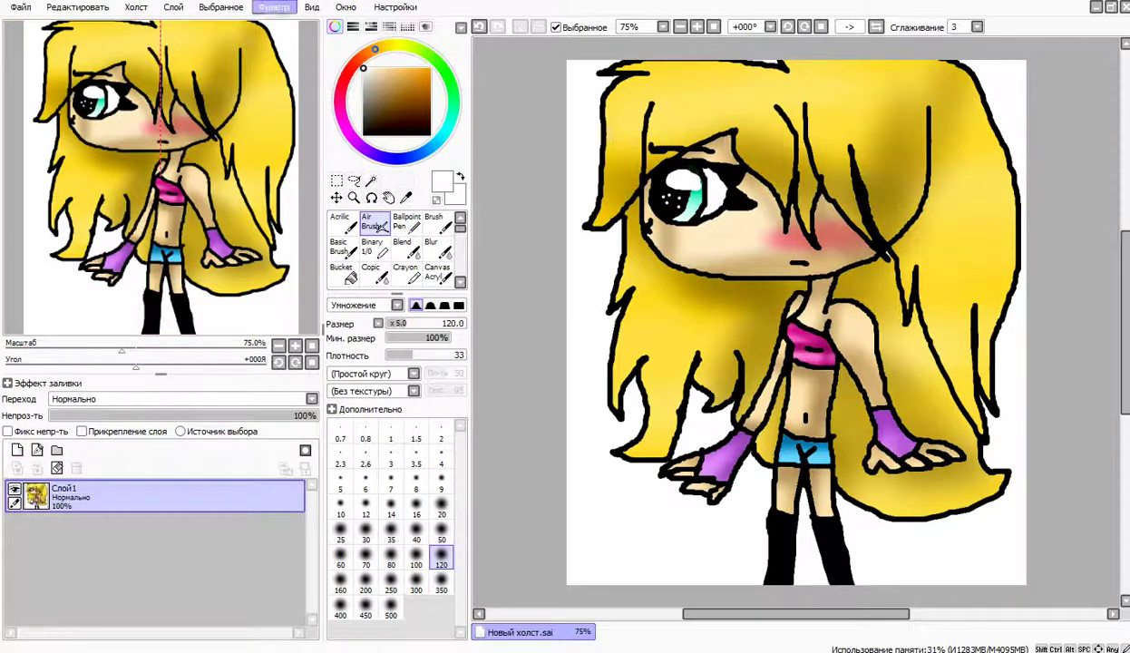
click(274, 6)
click(299, 38)
drag(249, 158, 265, 181)
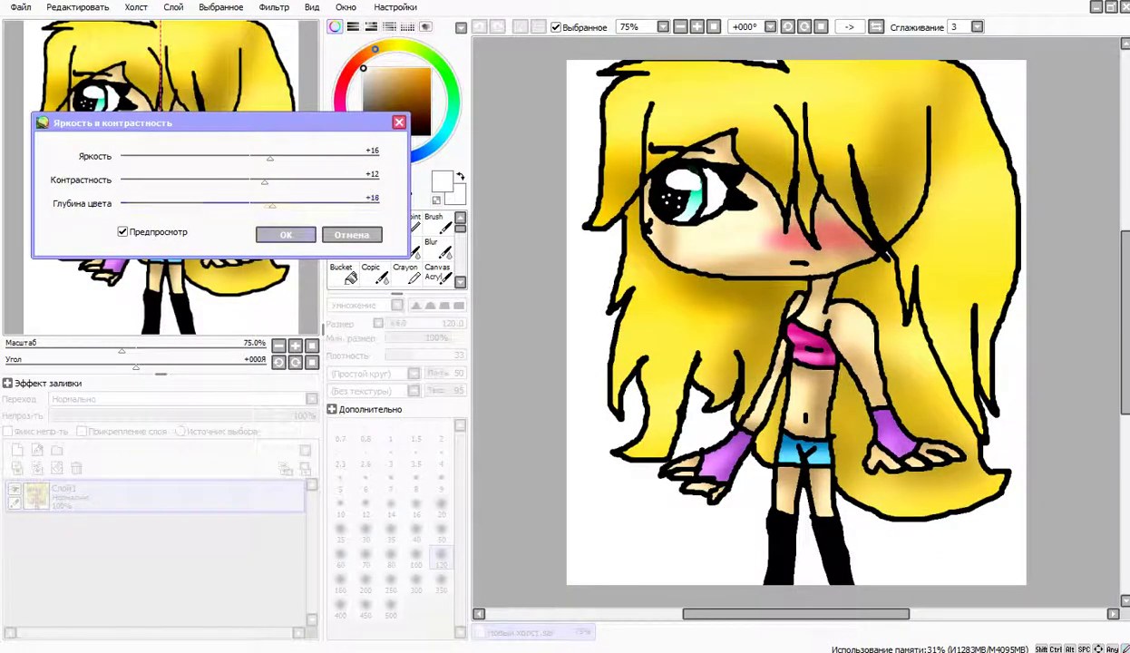
click(286, 235)
Save the canvas as a .sai file named Прост))).
click(20, 7)
click(54, 121)
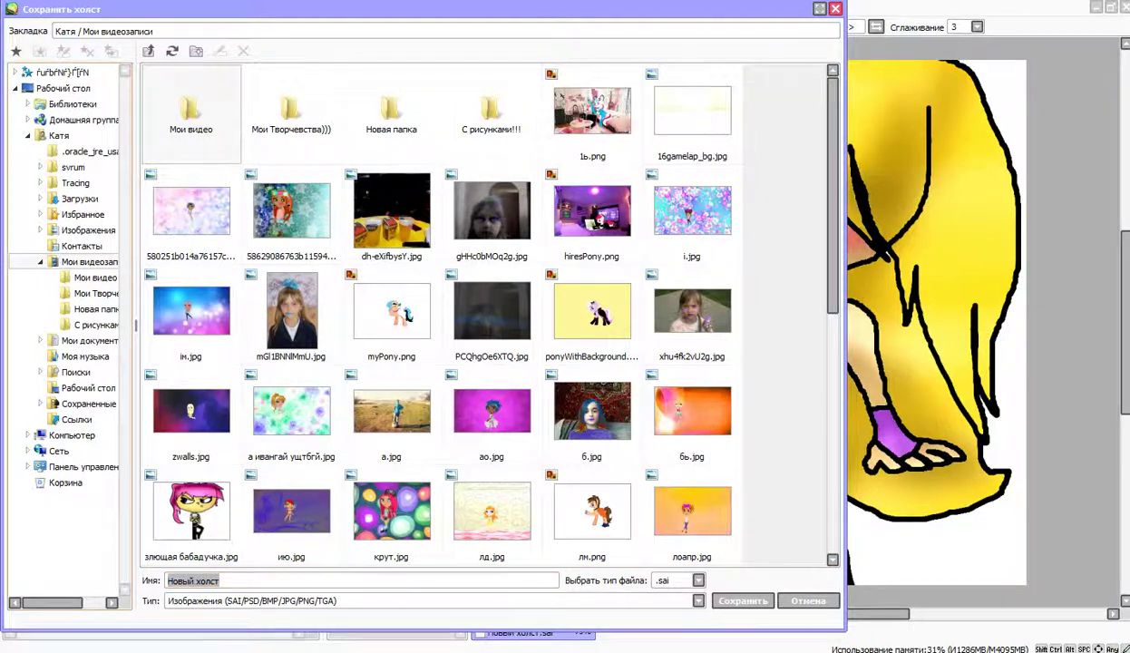
key(BackSpace)
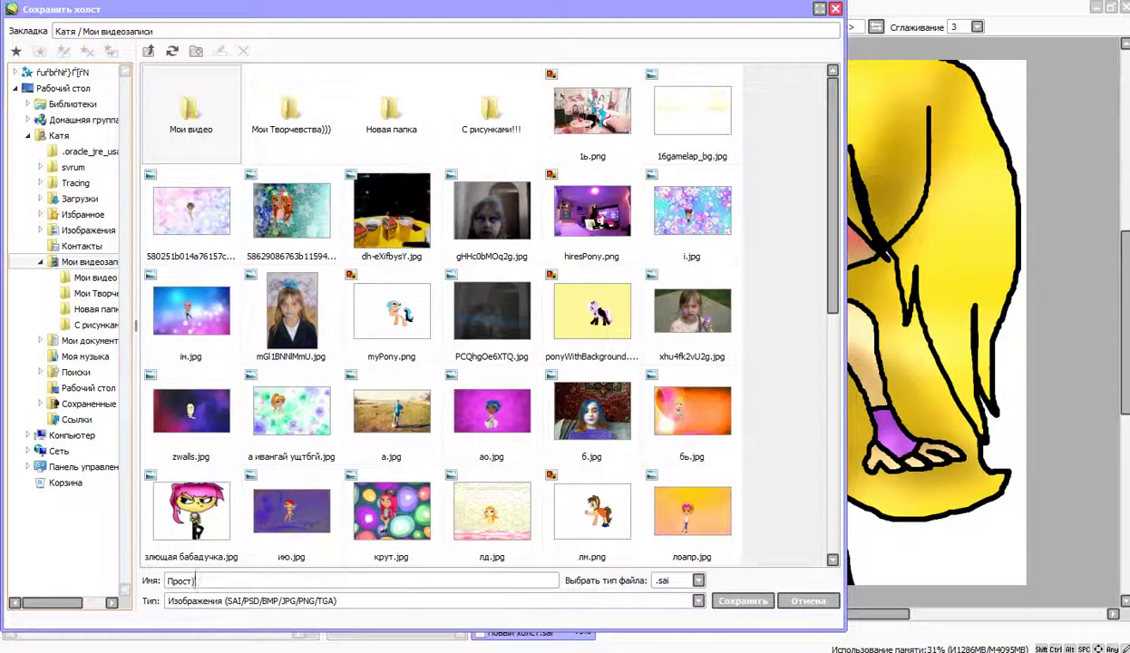
key(Return)
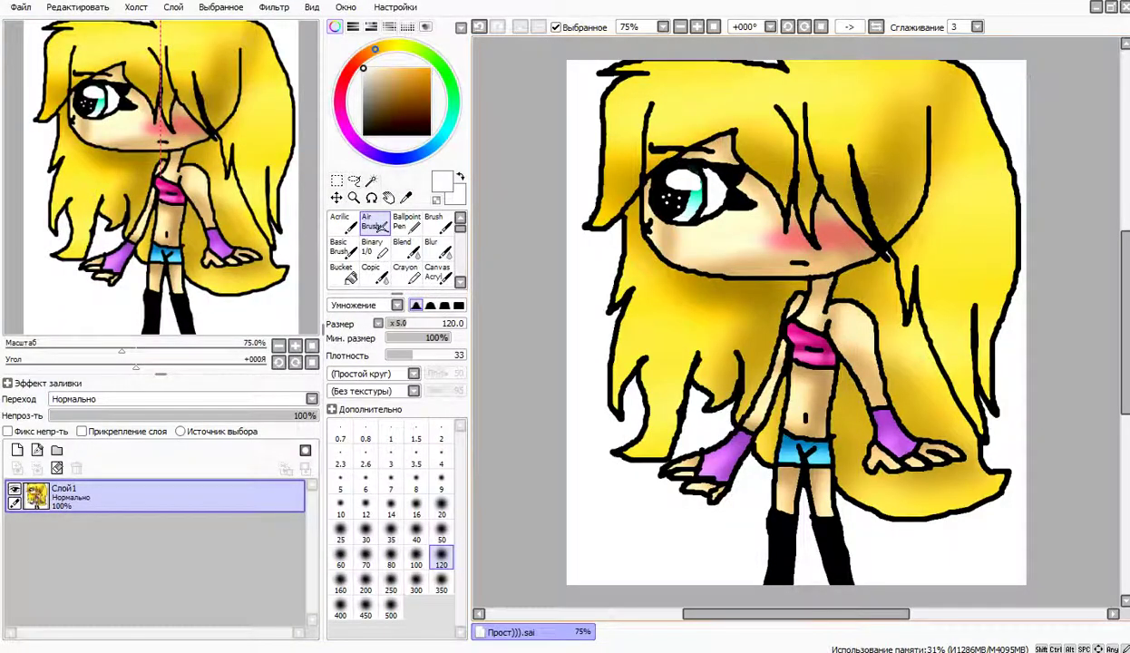